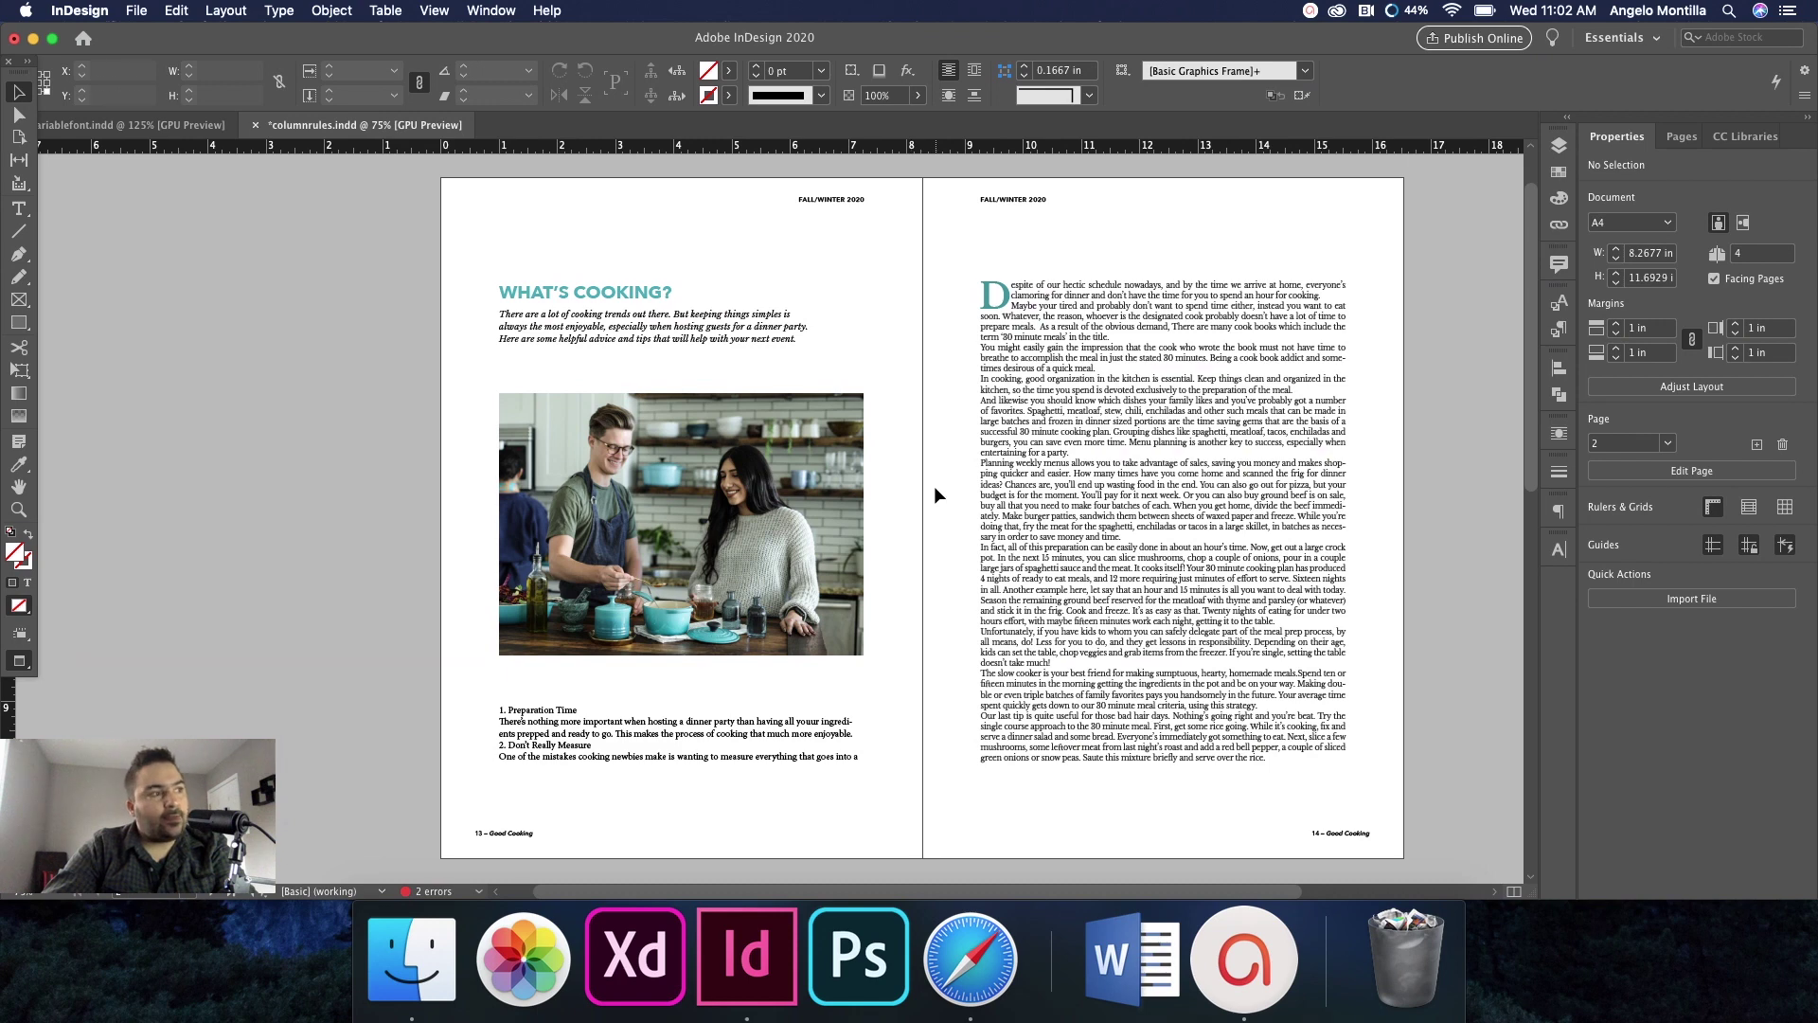
Select the 'Preparation Time' tips frame and set it to 3 columns in the Control panel.
scroll(1040, 482, down, 2)
scroll(1040, 481, left, 2)
scroll(1040, 481, up, 2)
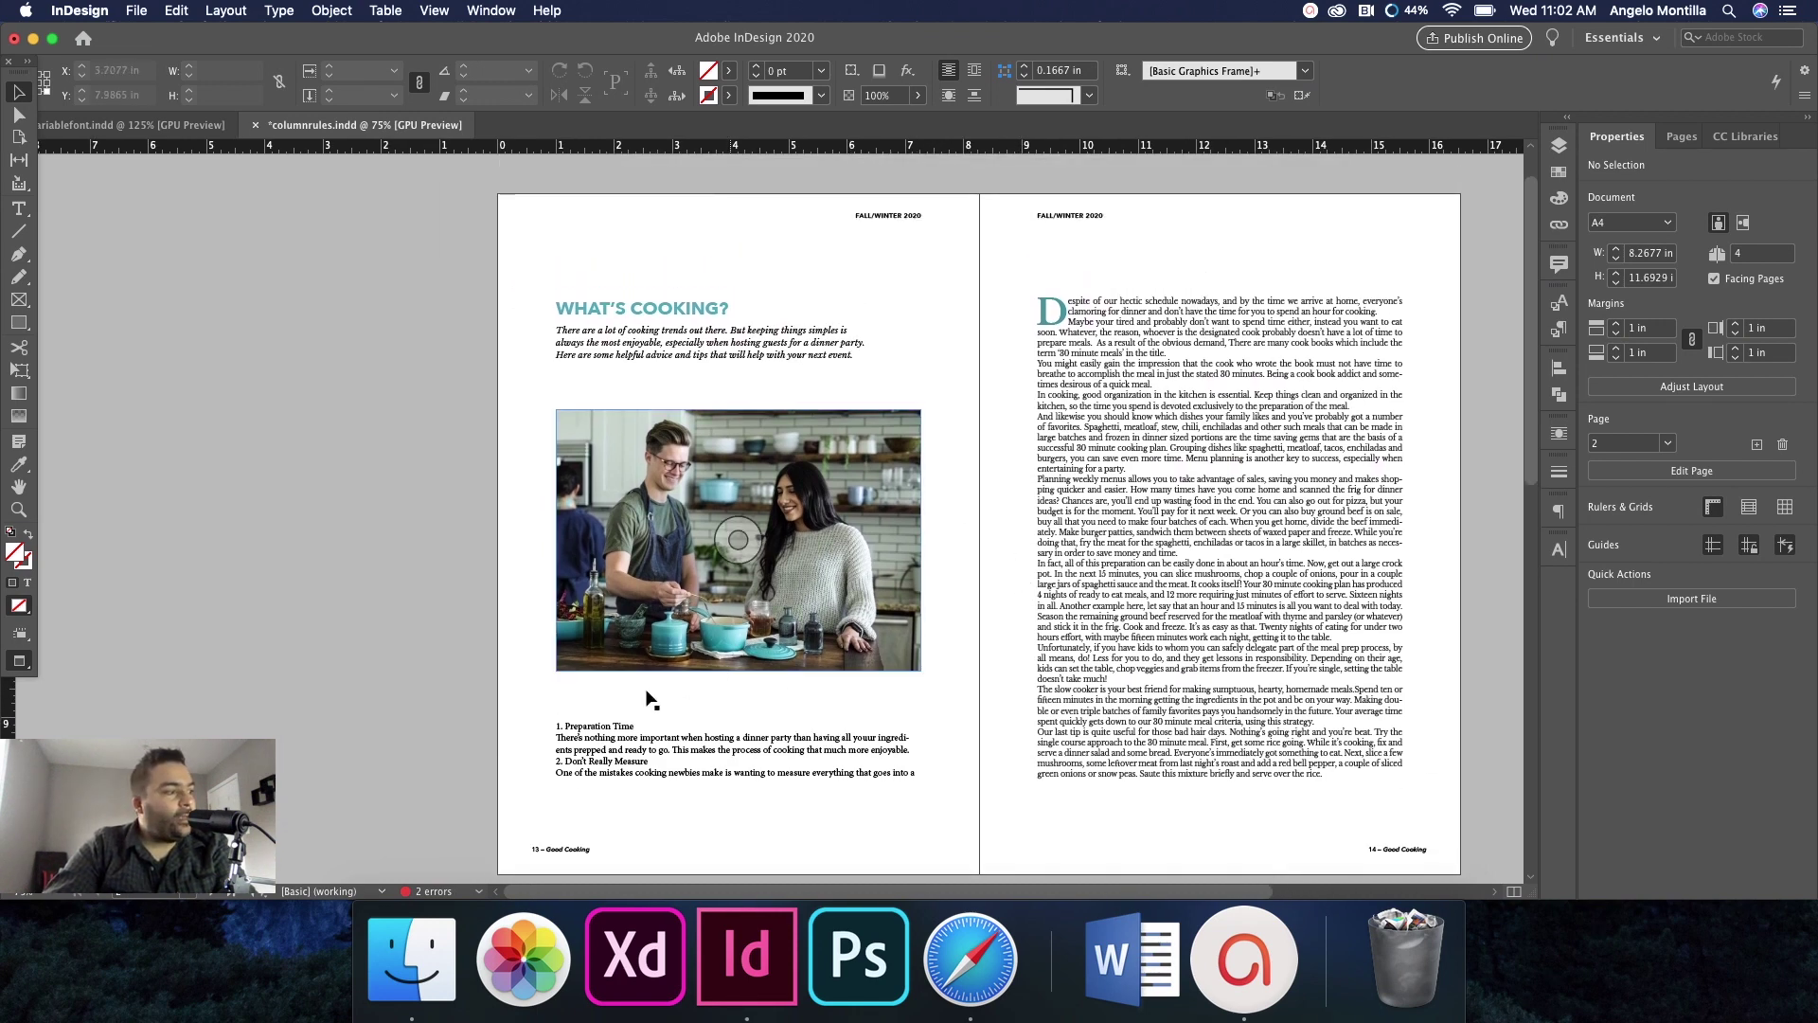
scroll(650, 775, up, 5)
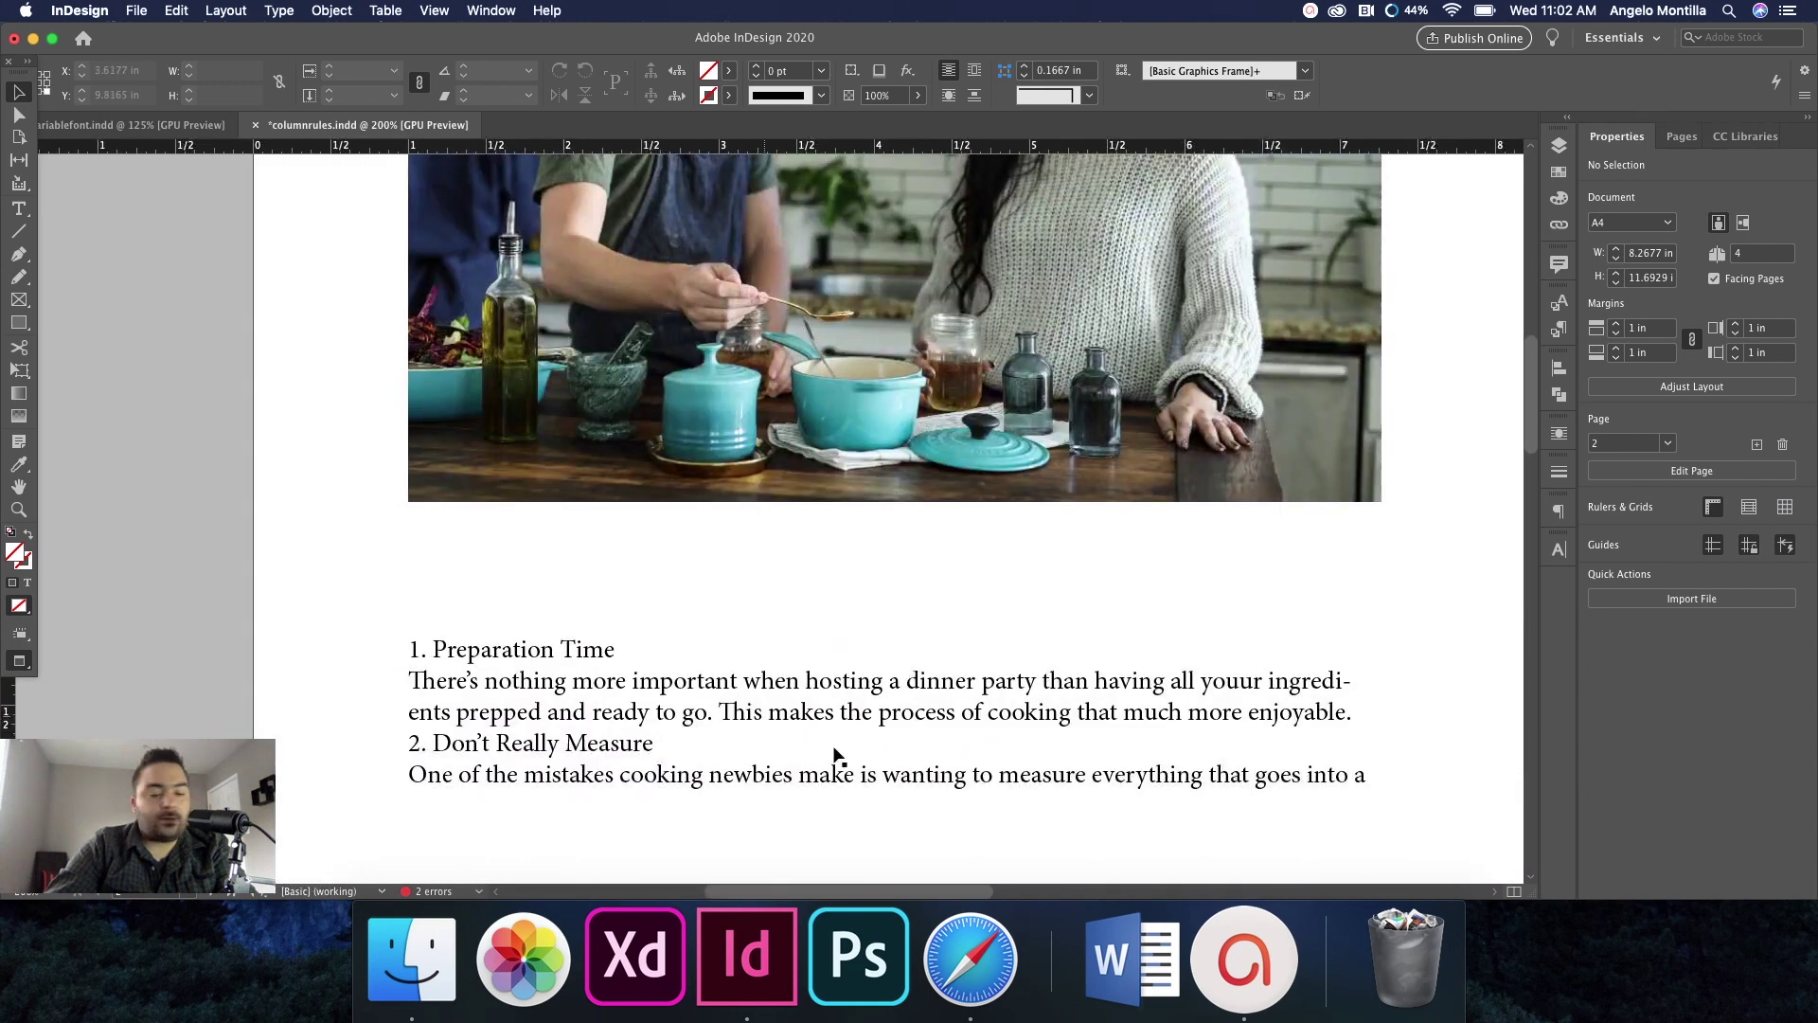
scroll(897, 697, down, 3)
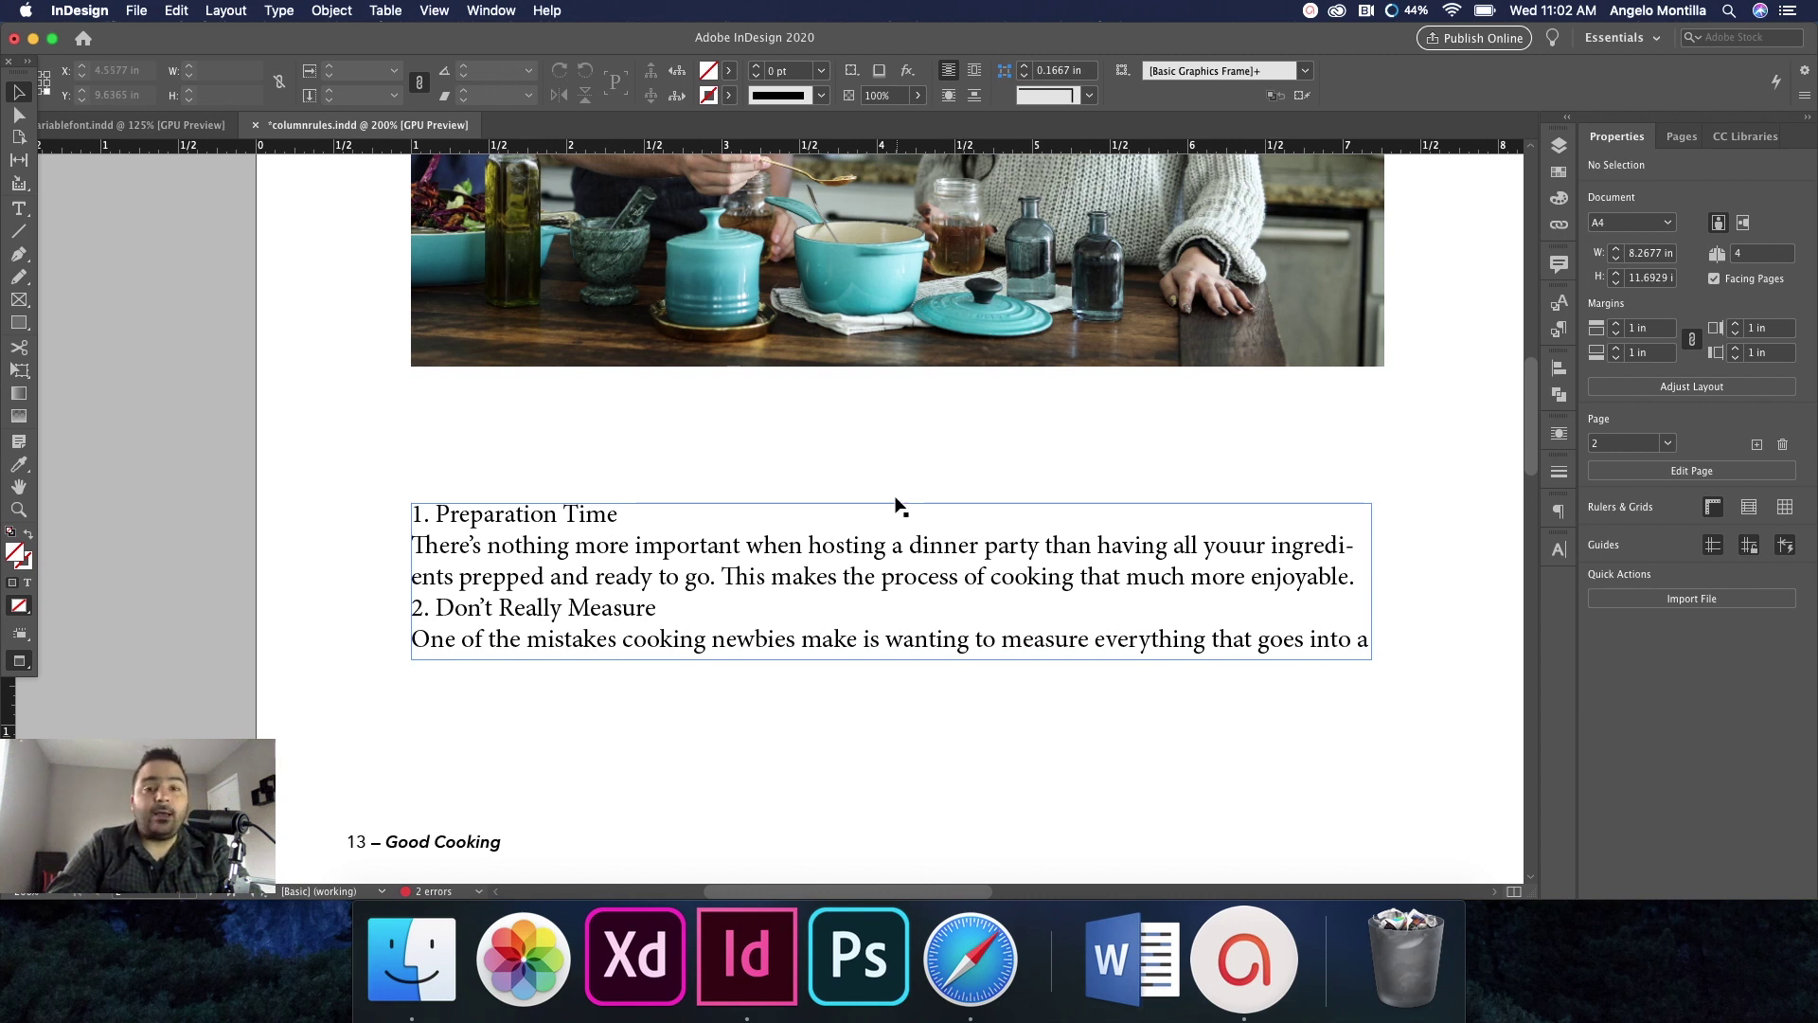
click(820, 595)
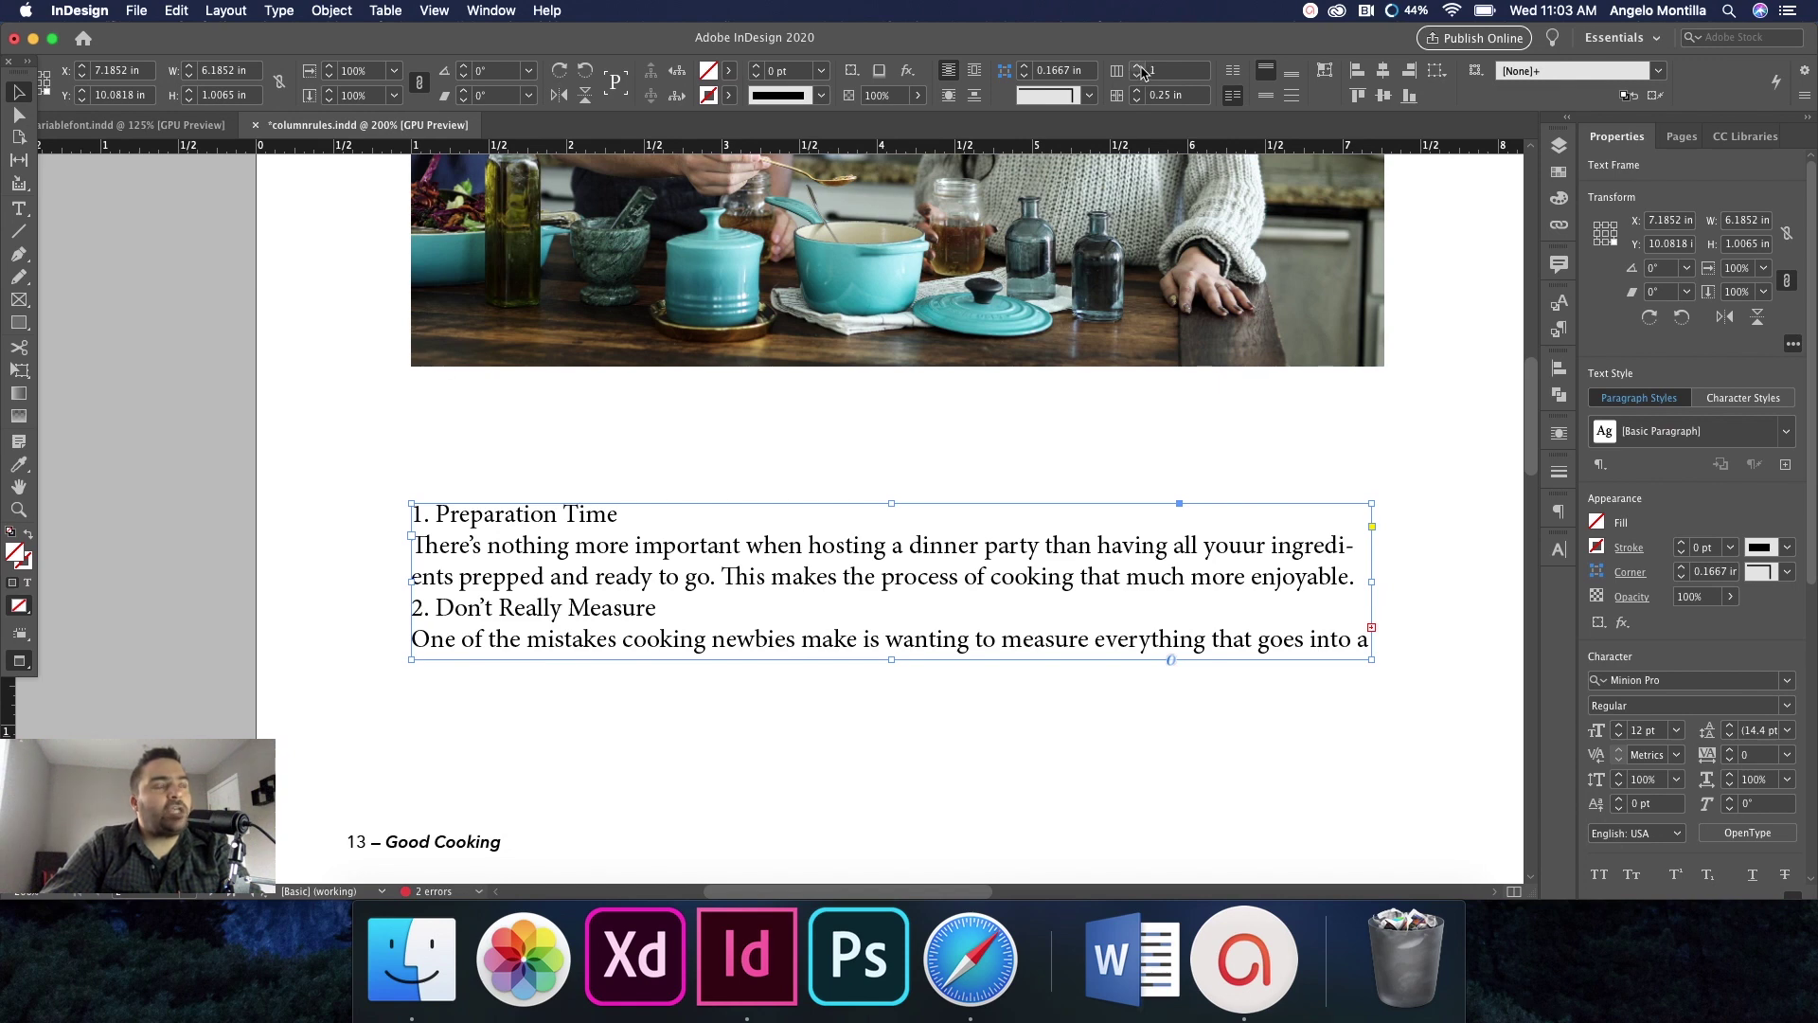
click(1139, 67)
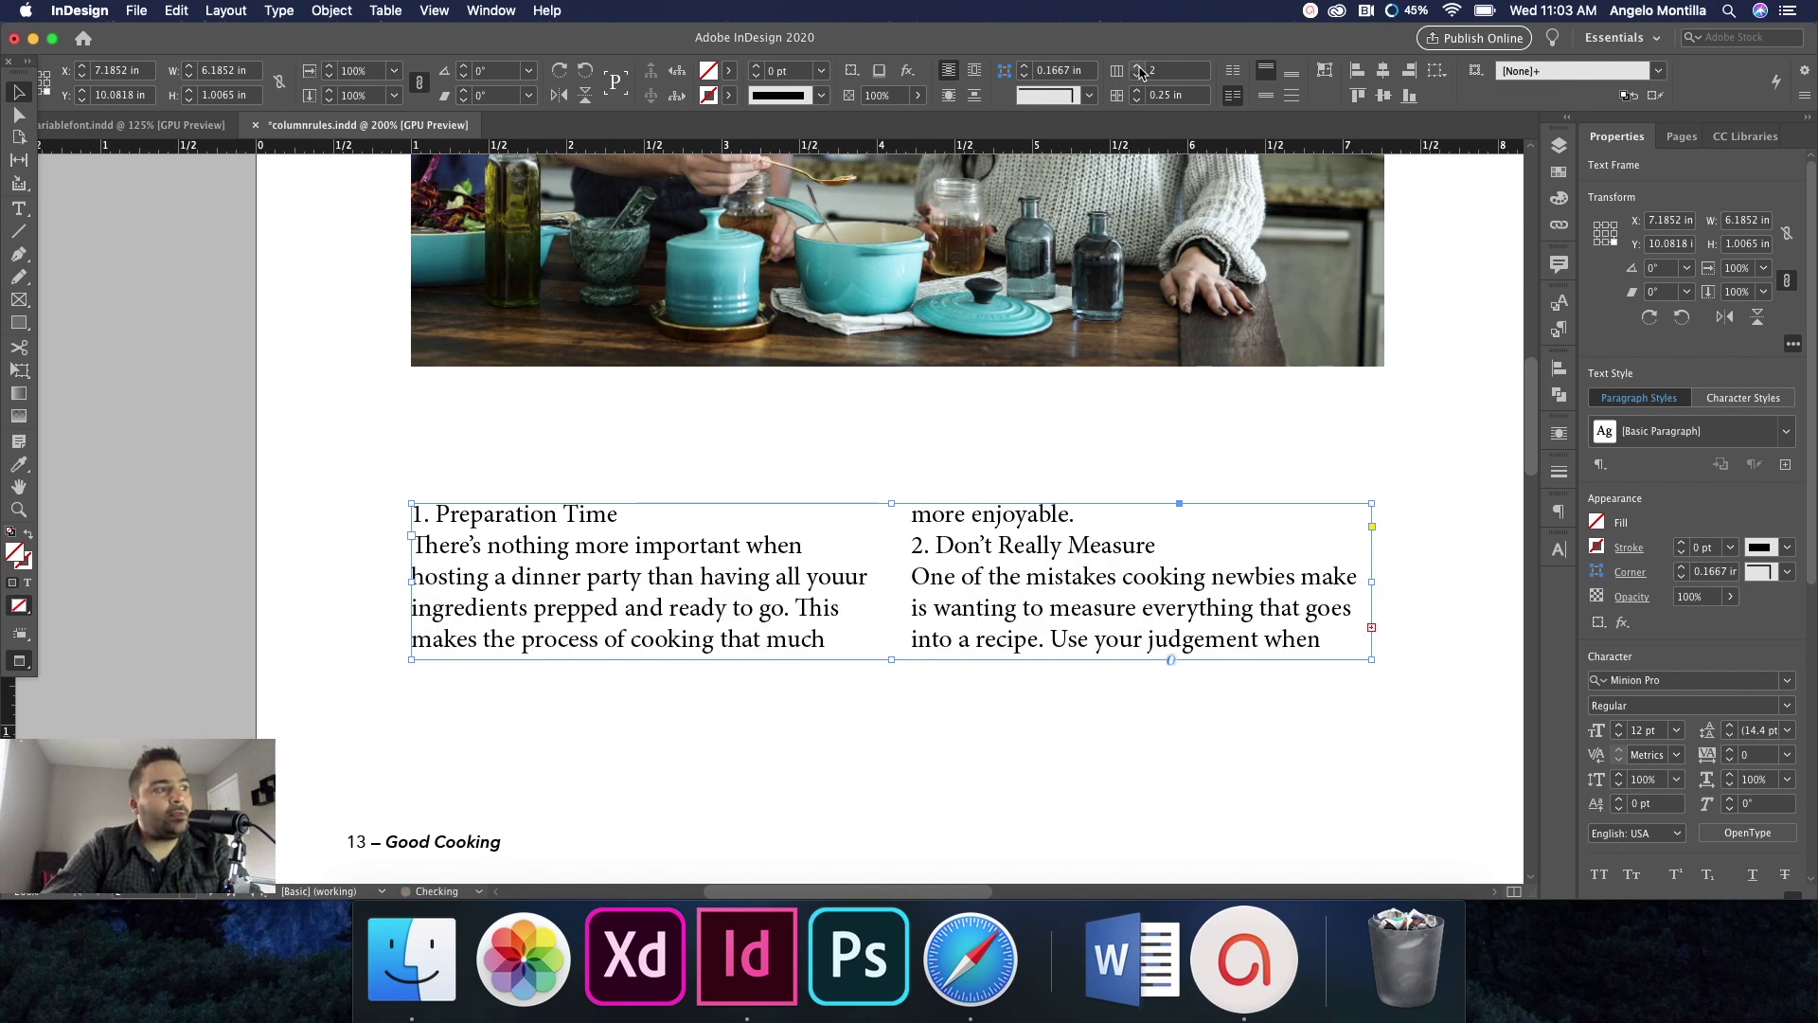
click(1139, 67)
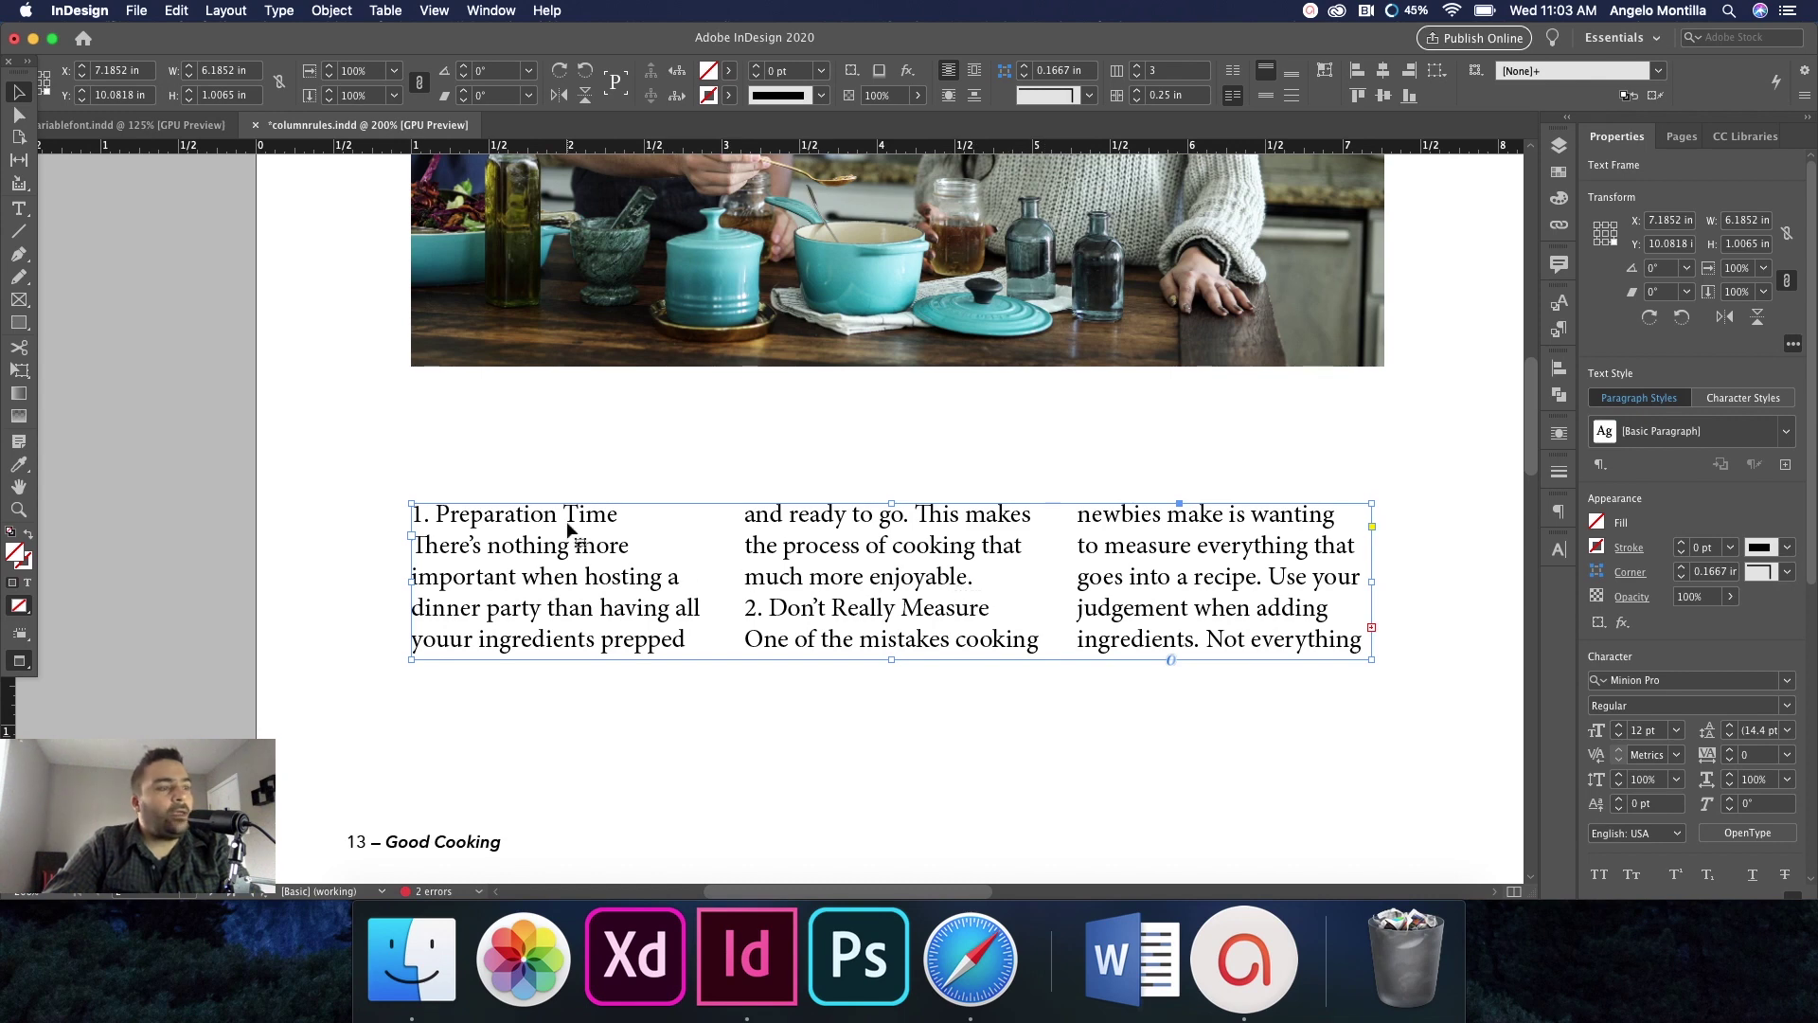
double_click(645, 543)
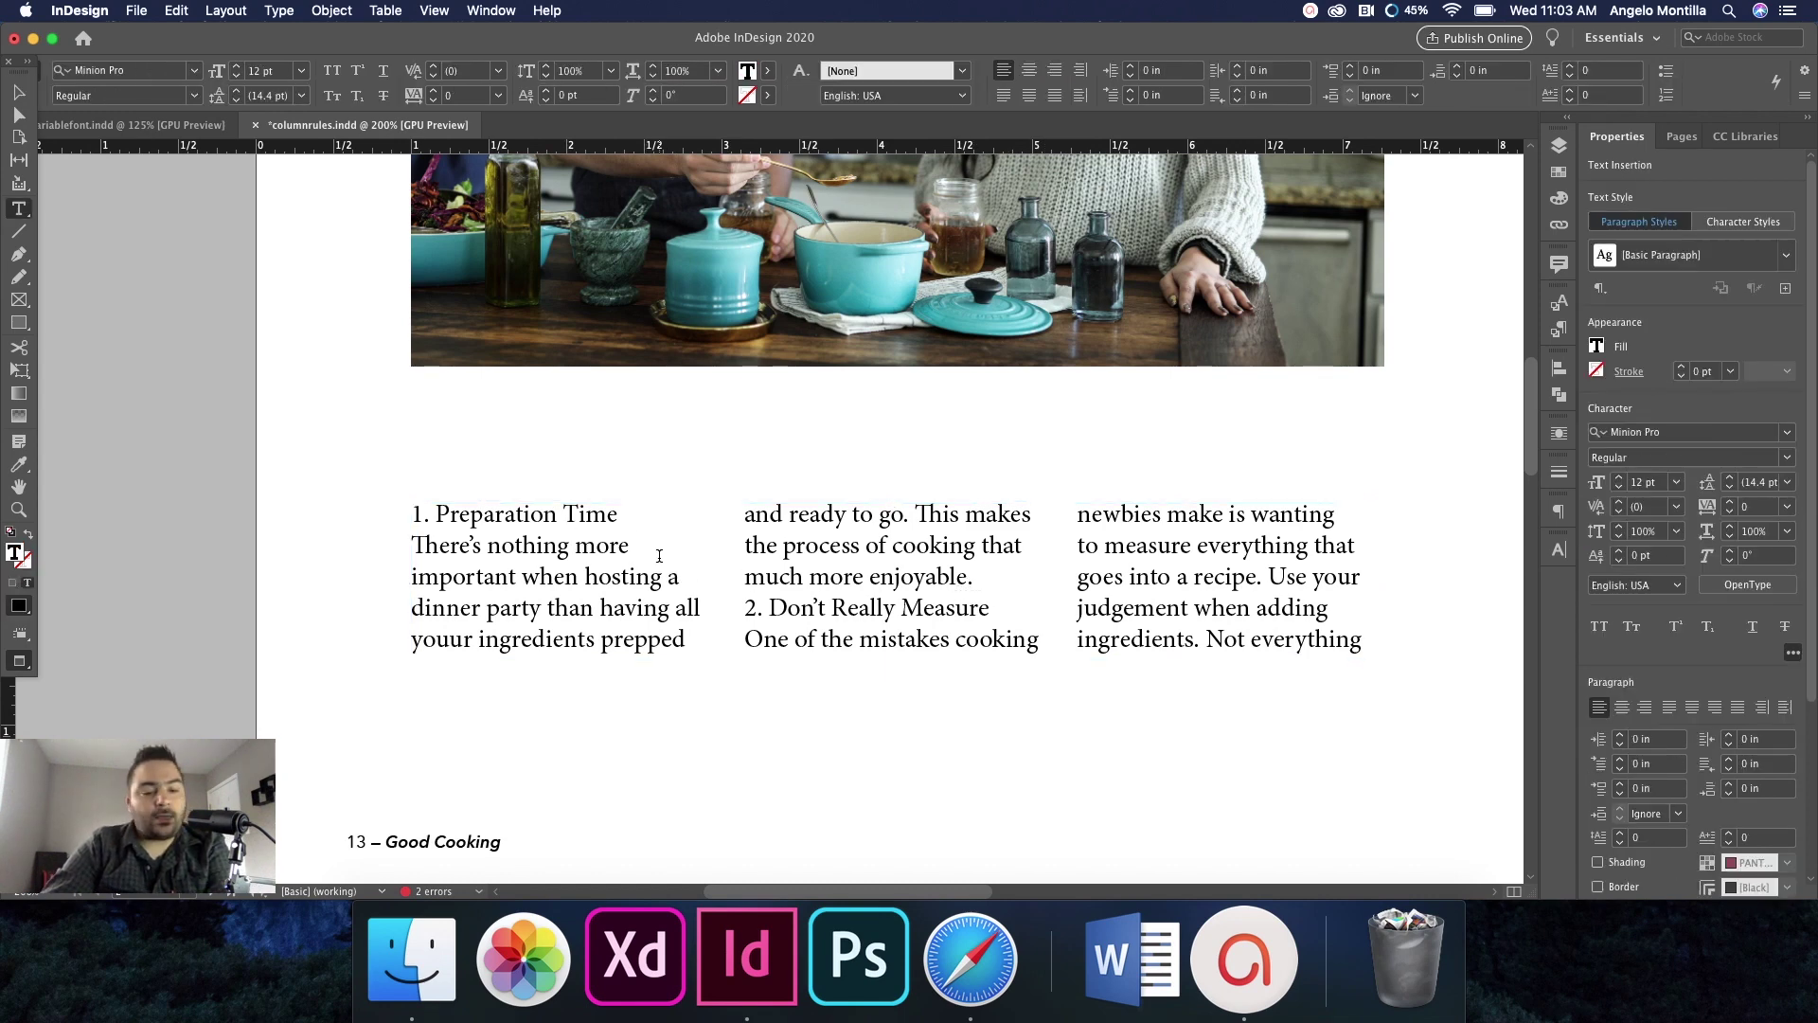
Set all the tips text to Avenir Next Ultra Light Italic at 8 pt.
key(super+a)
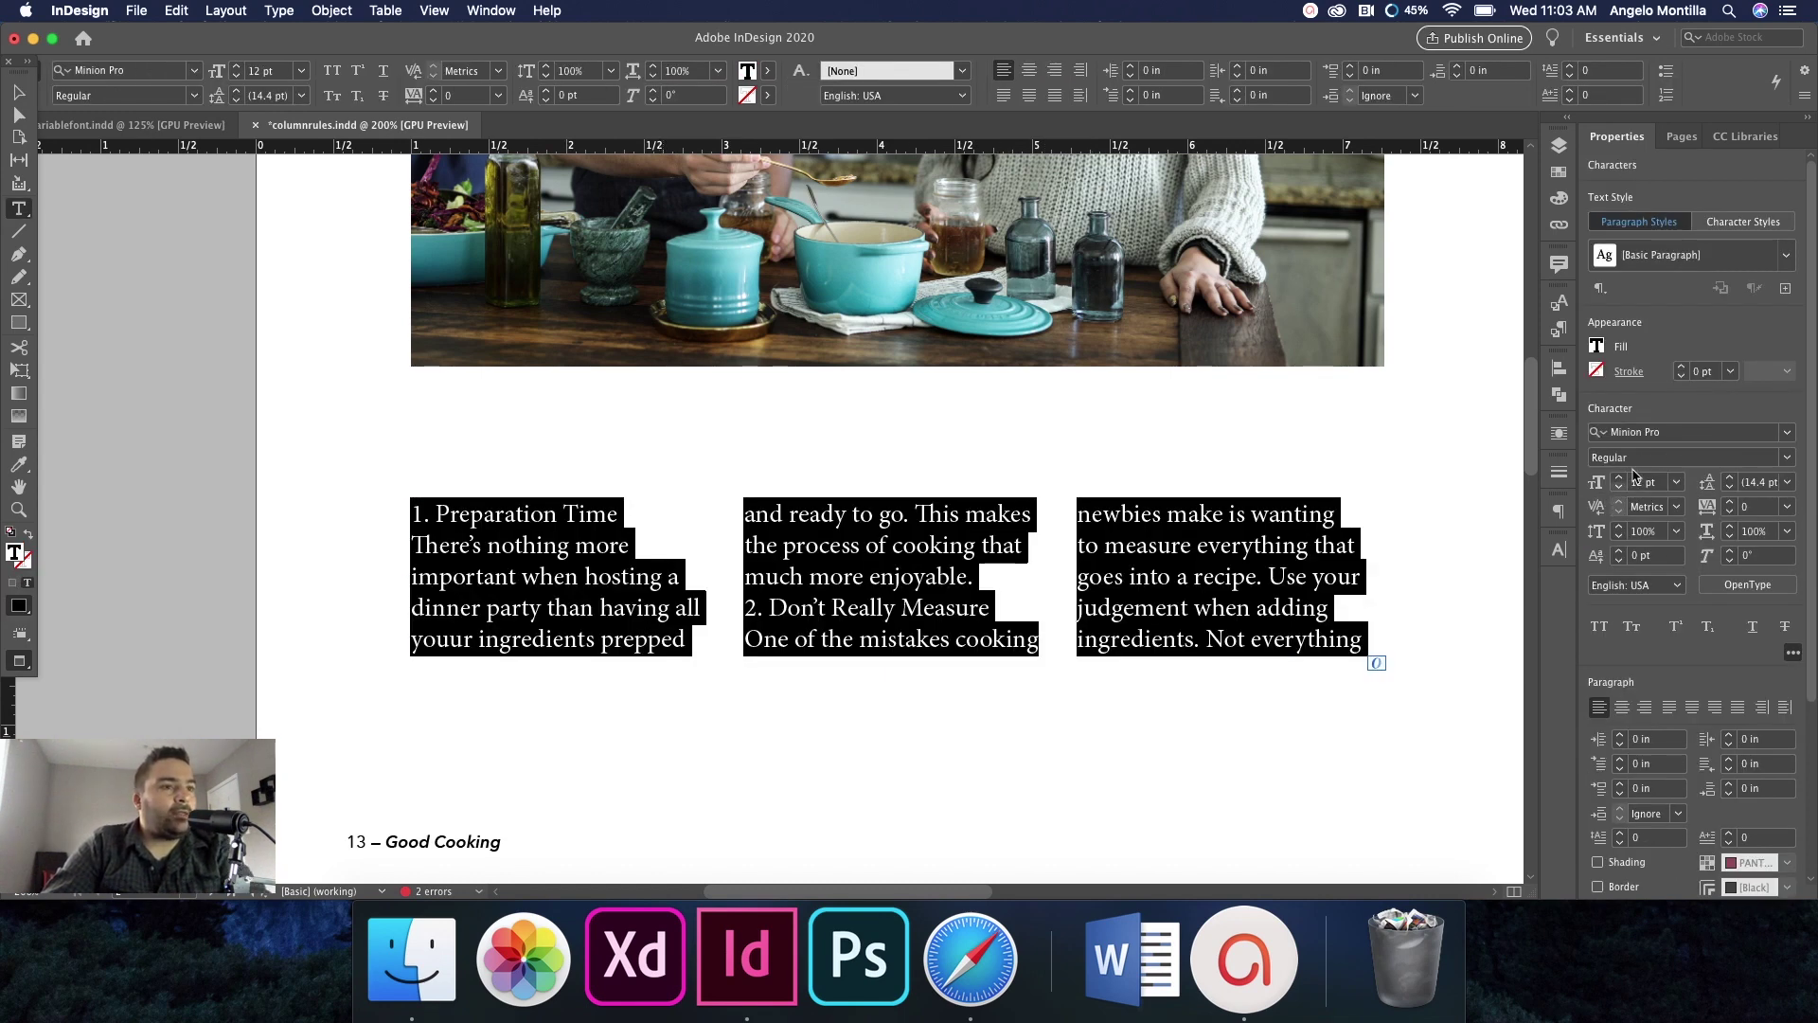
click(1665, 433)
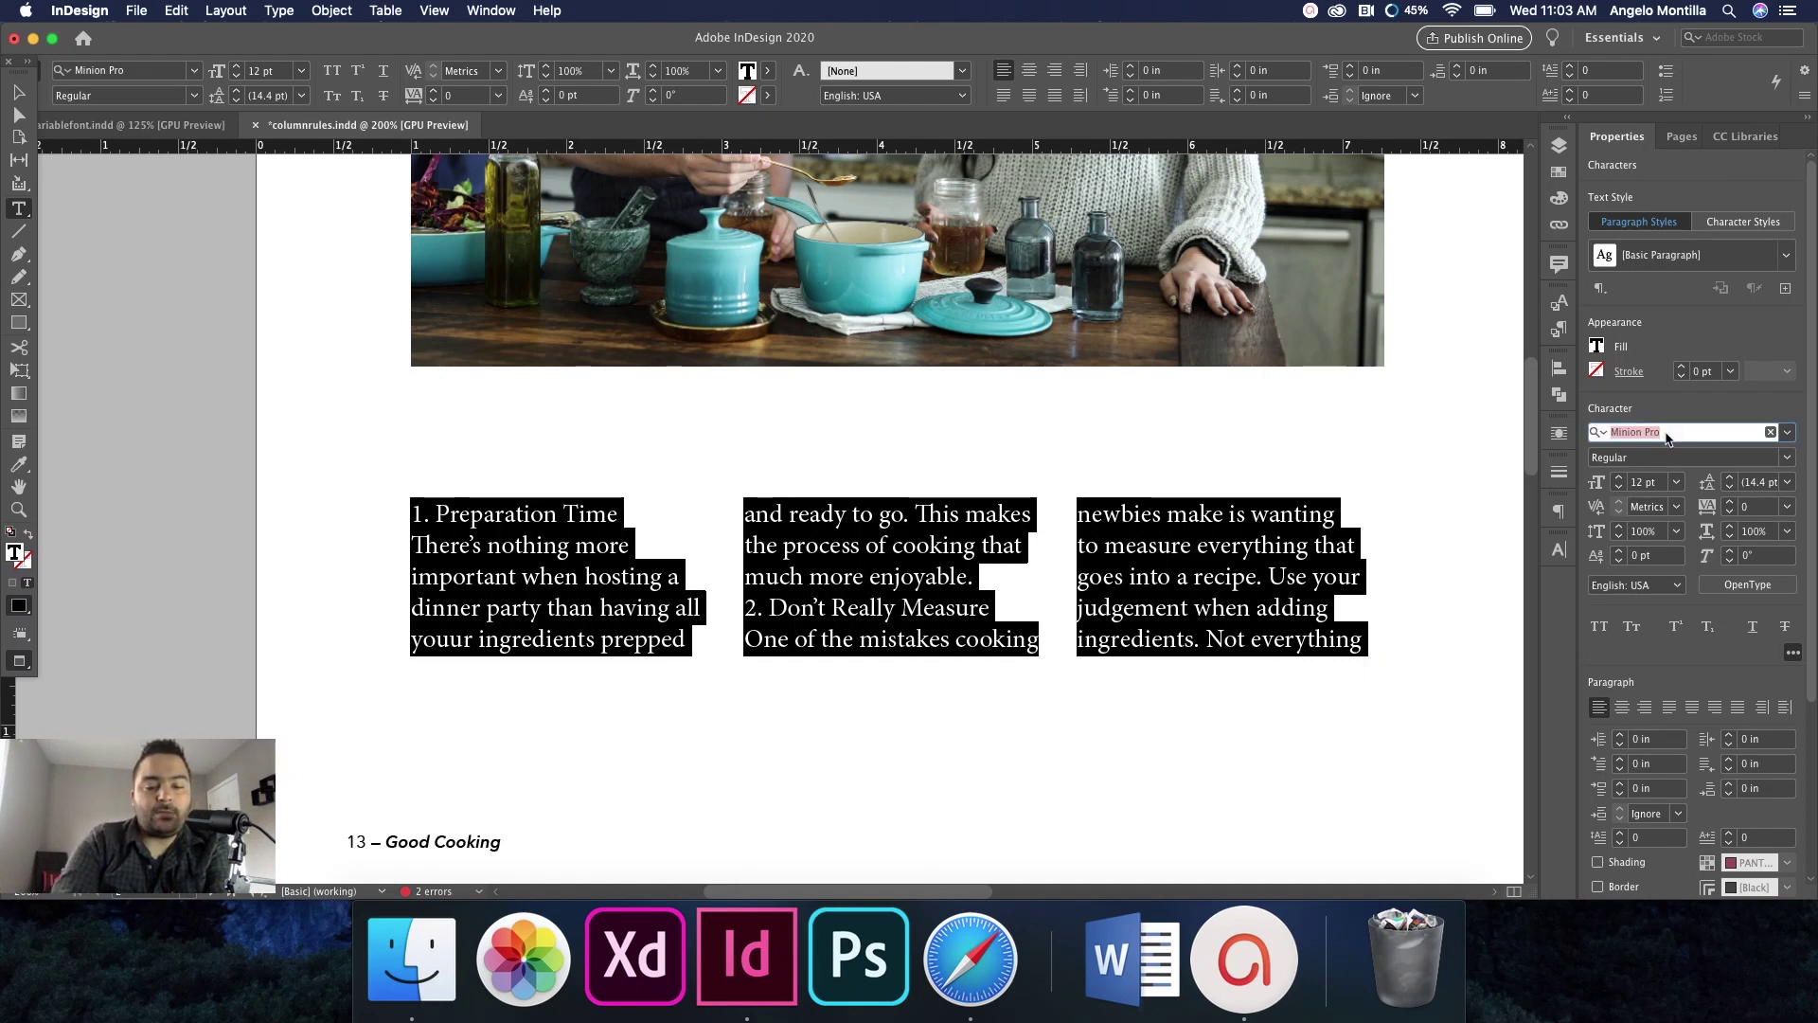
text(avenir)
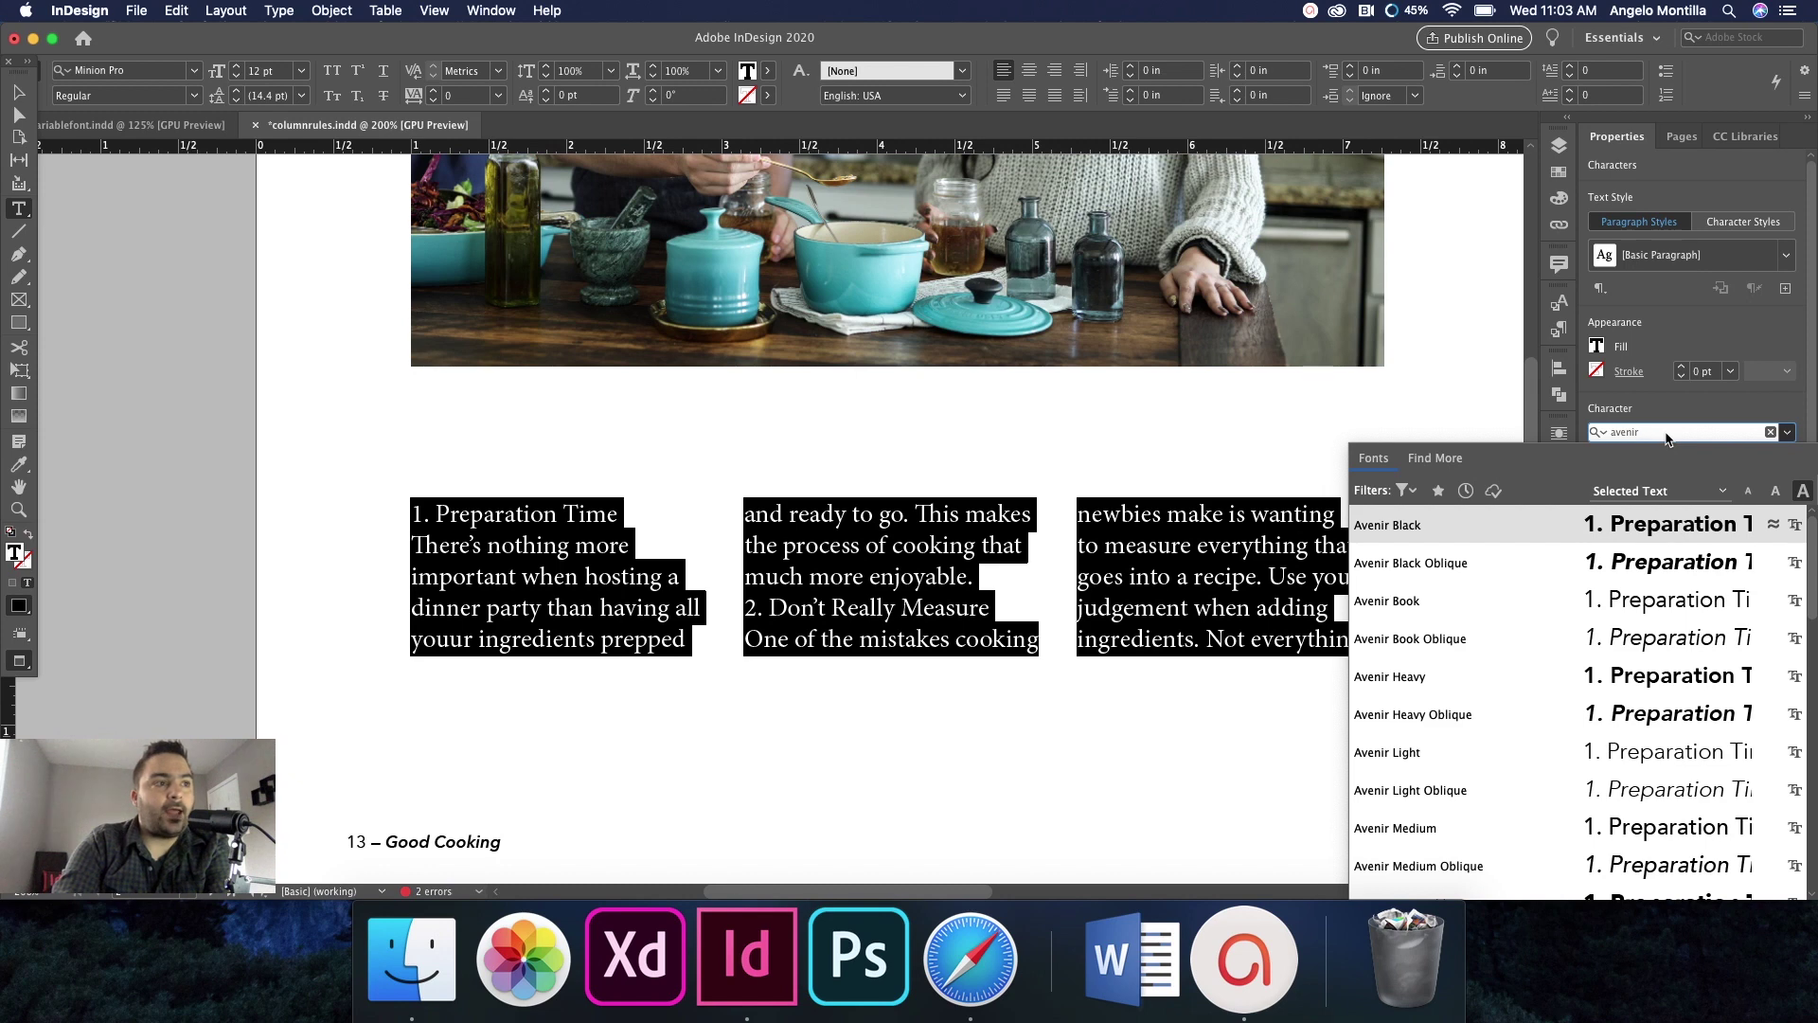
text( ne)
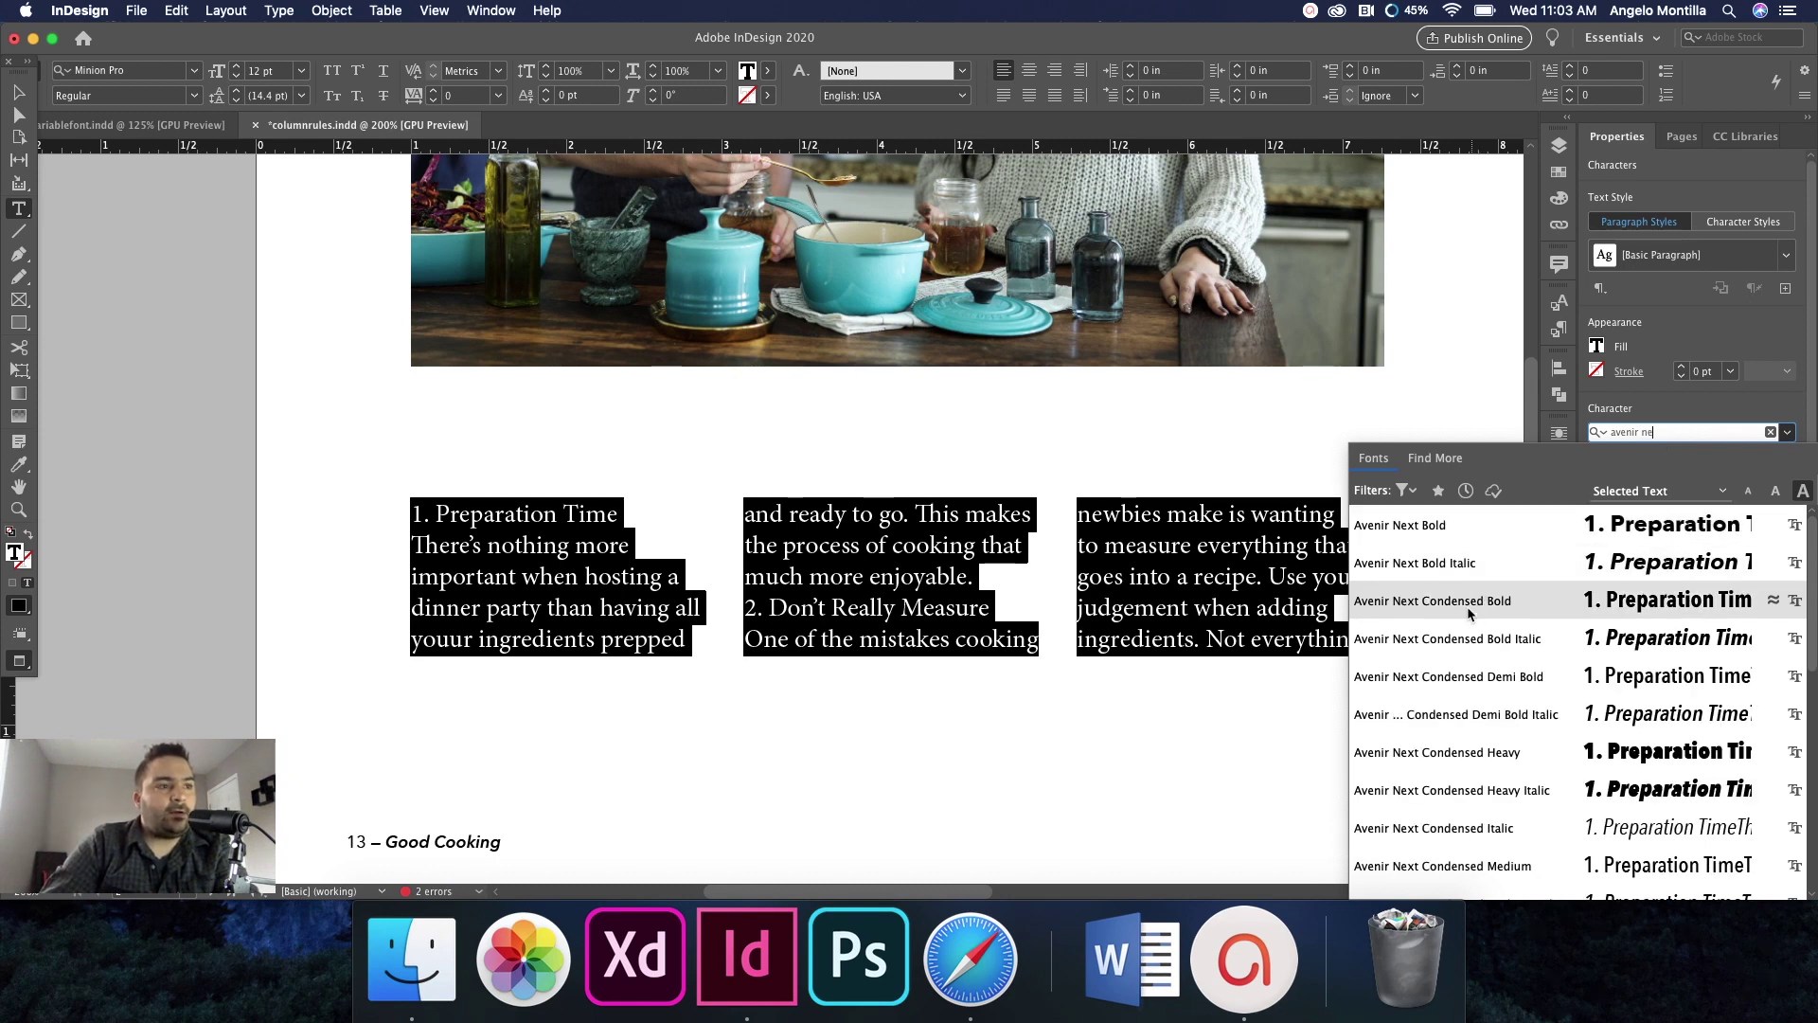
click(1649, 516)
click(1785, 458)
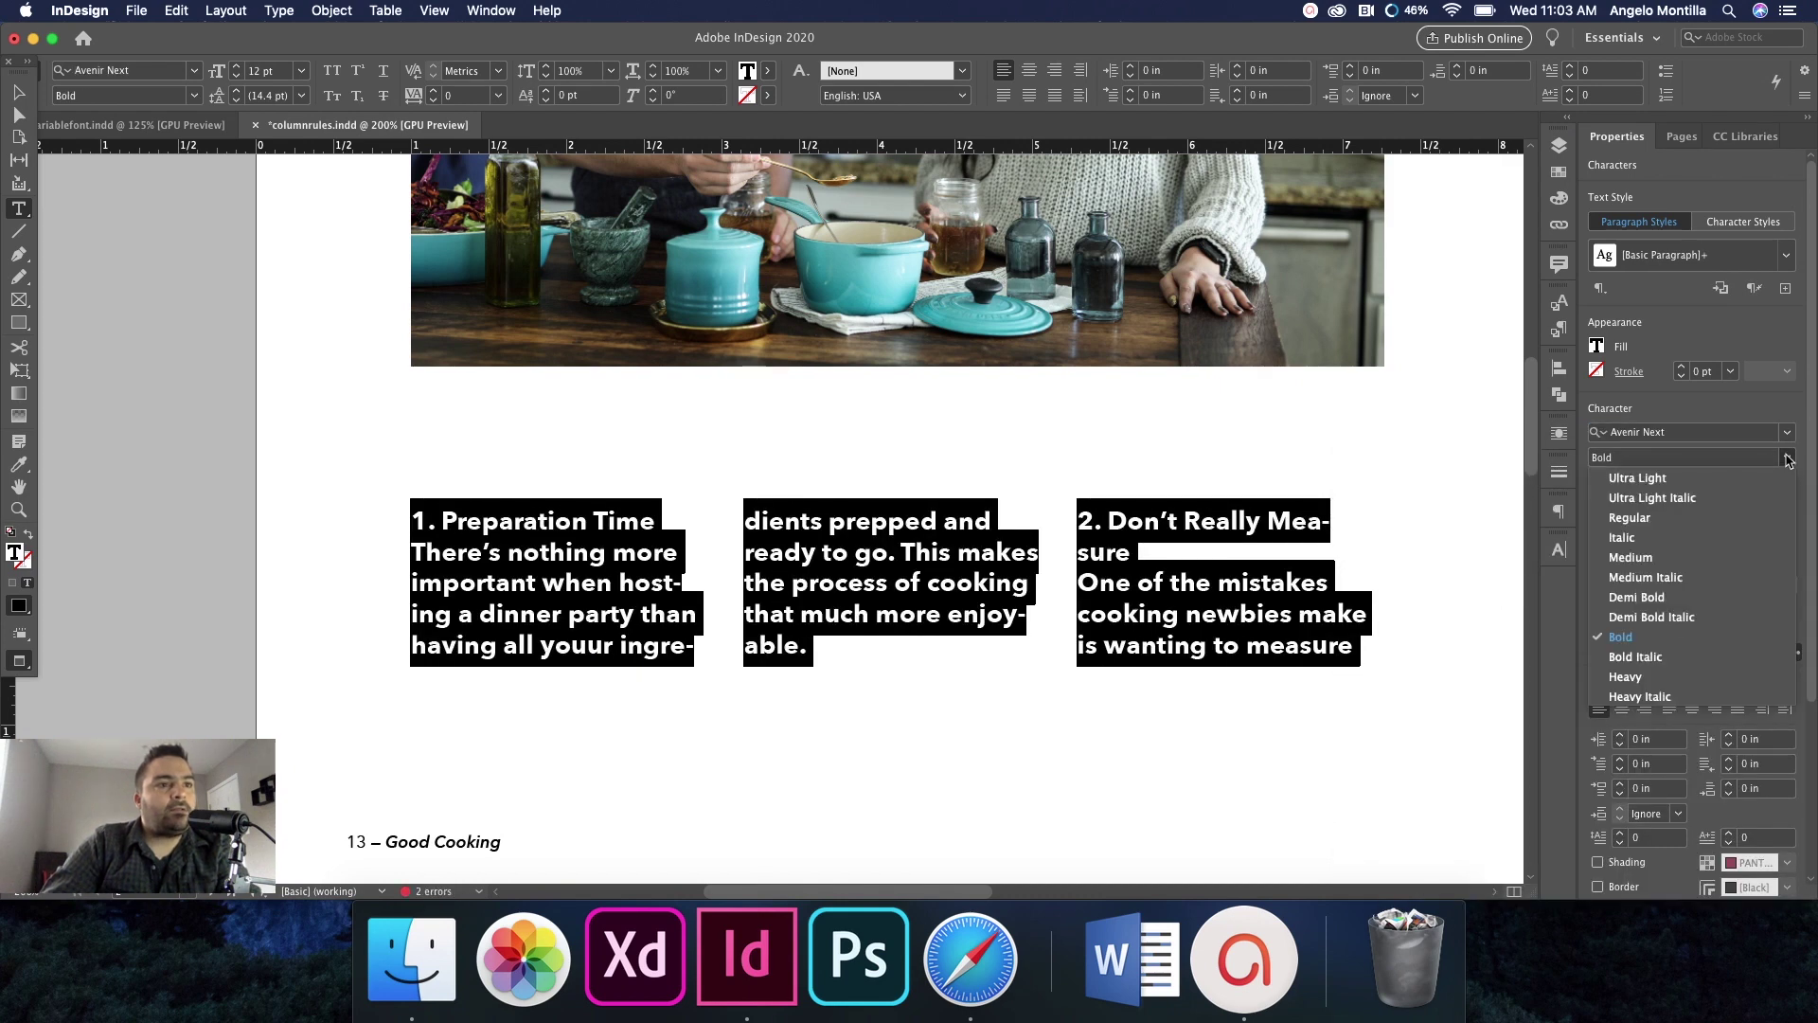
click(1651, 498)
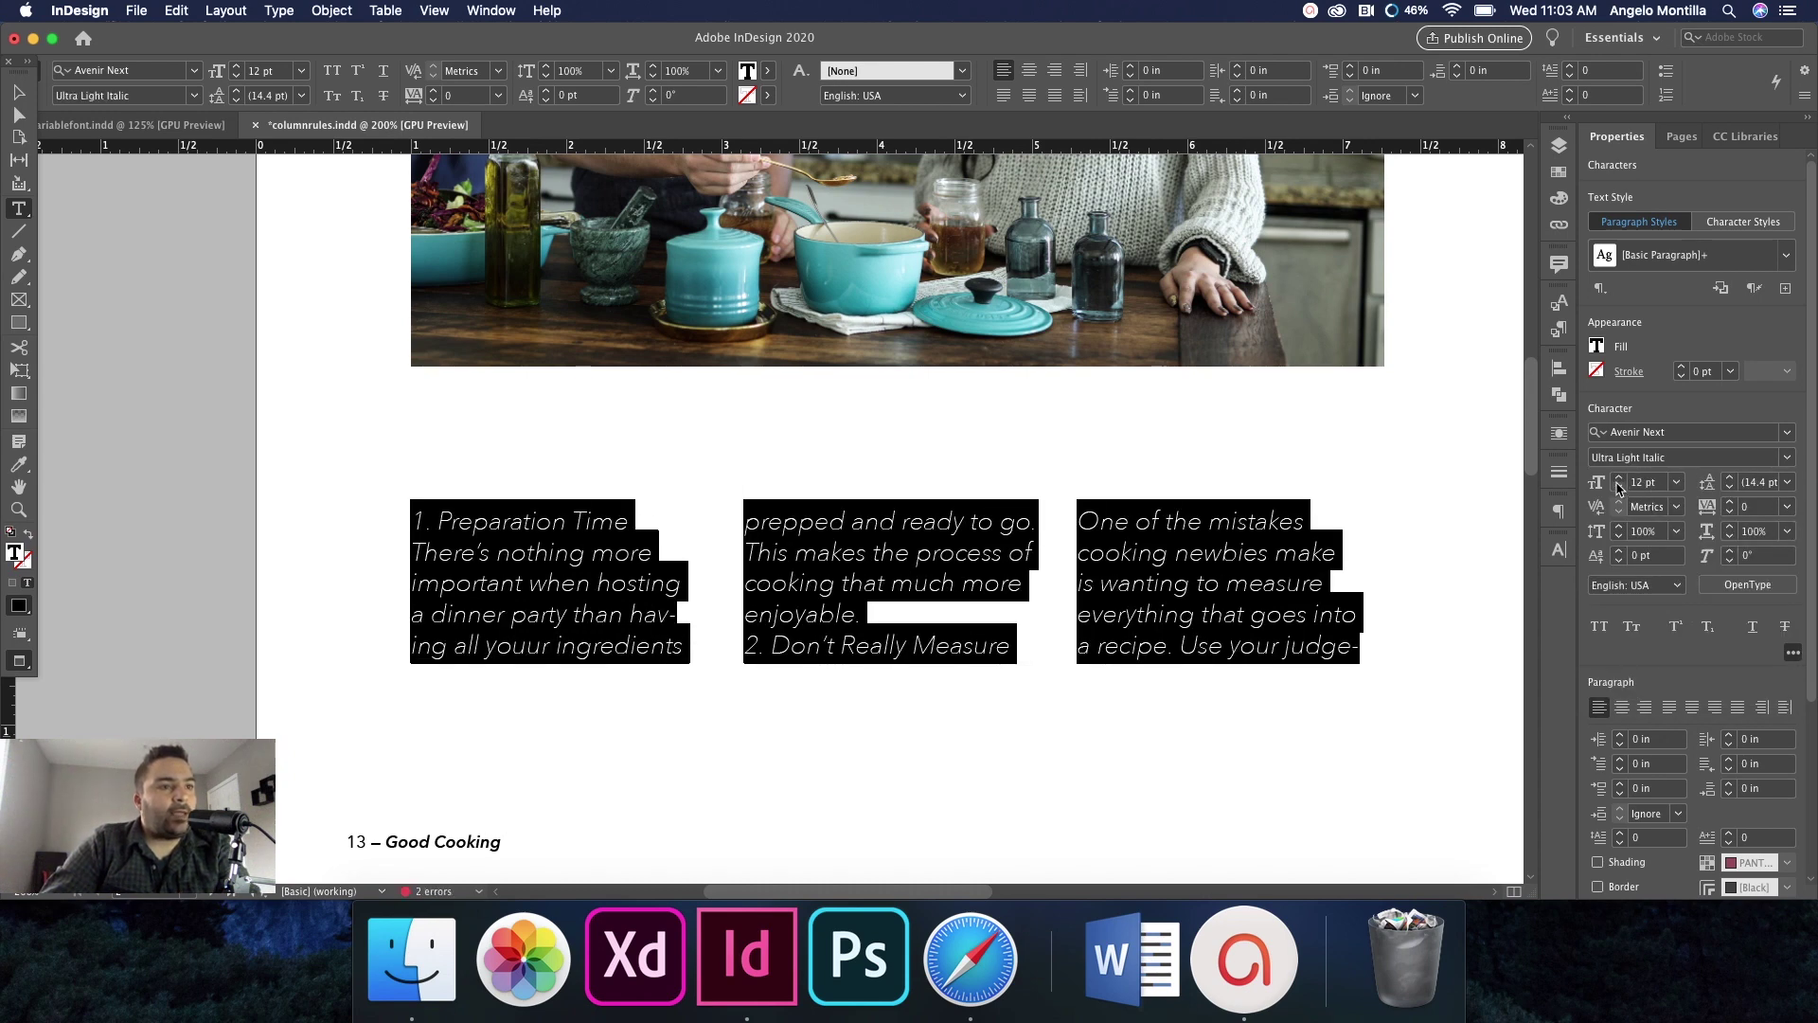
click(1677, 482)
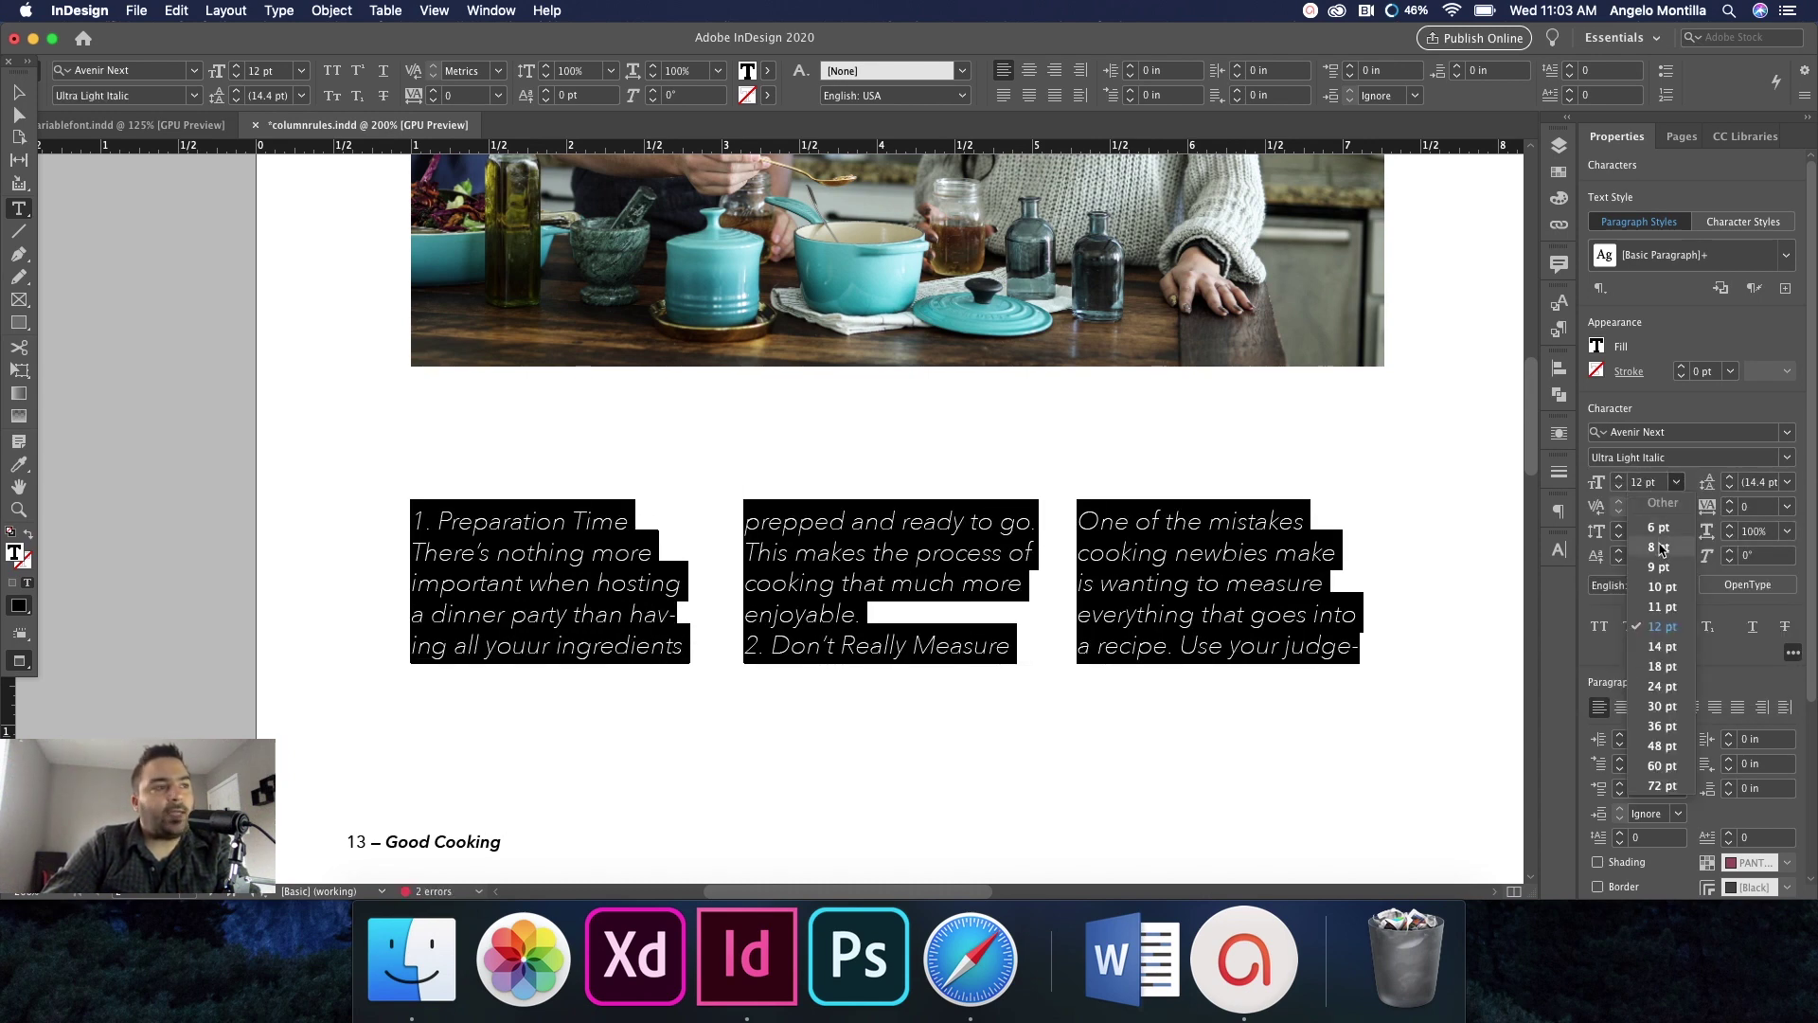
click(1625, 551)
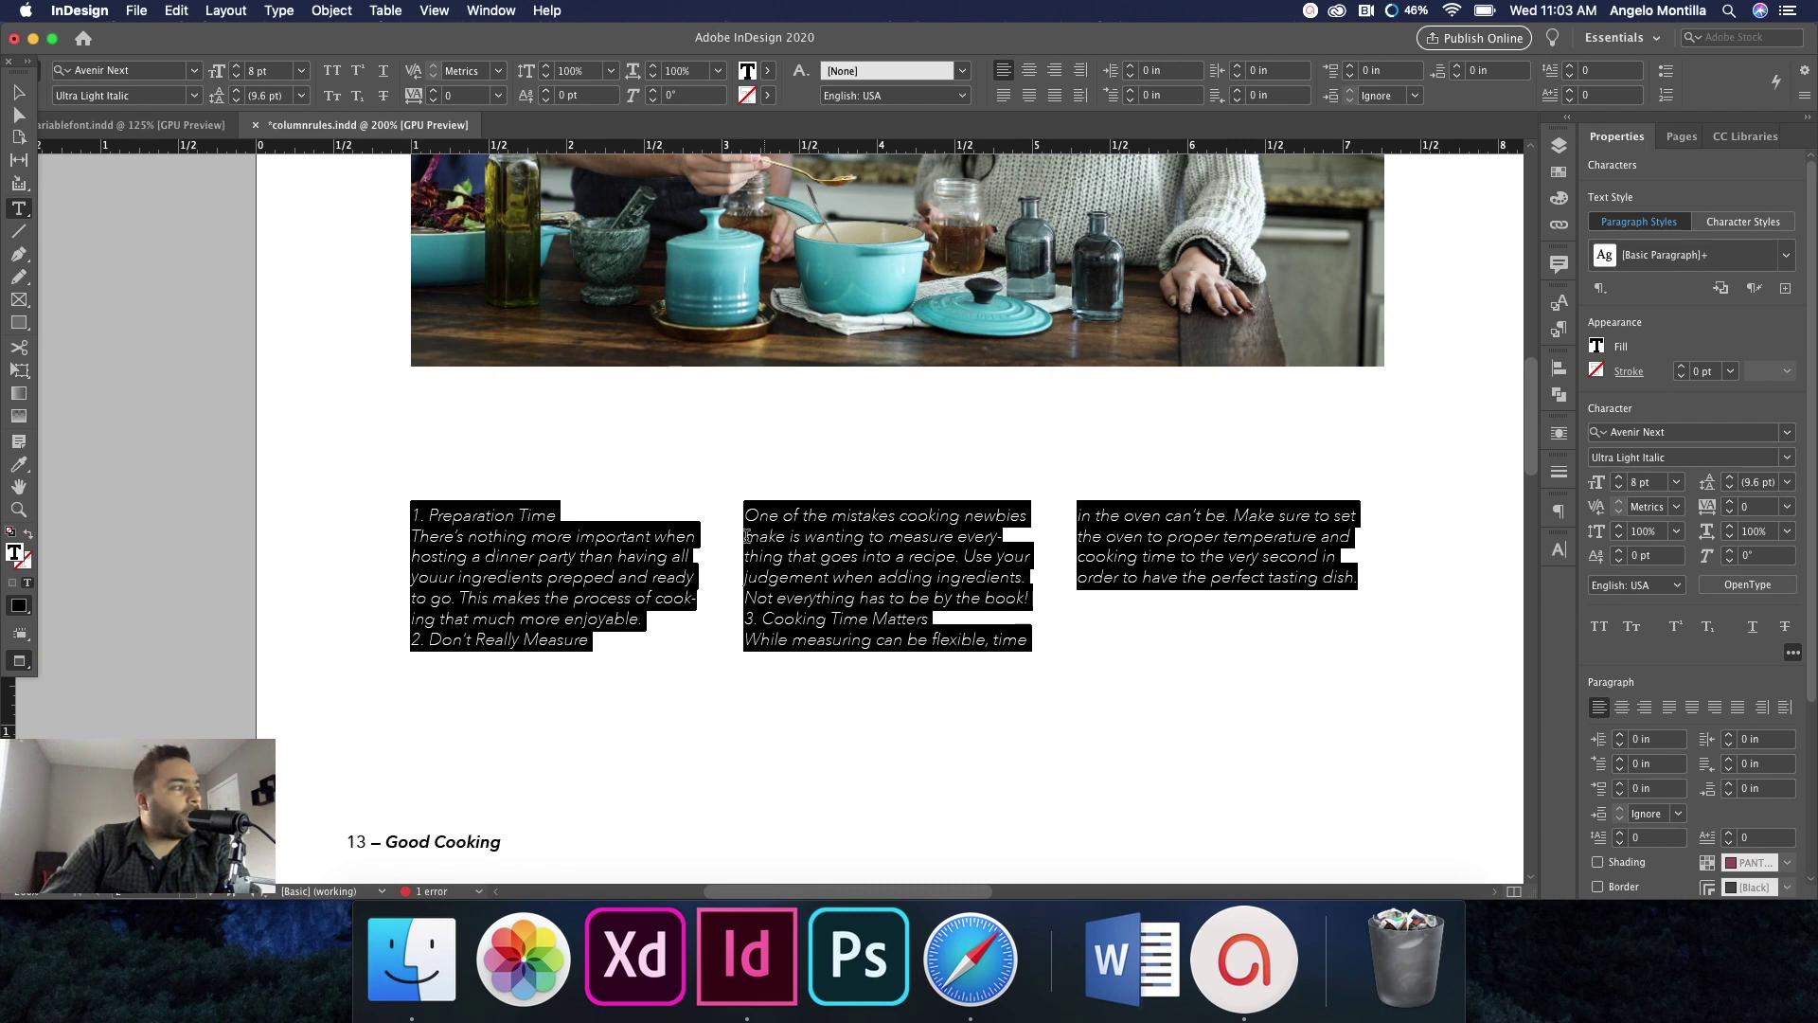
click(908, 559)
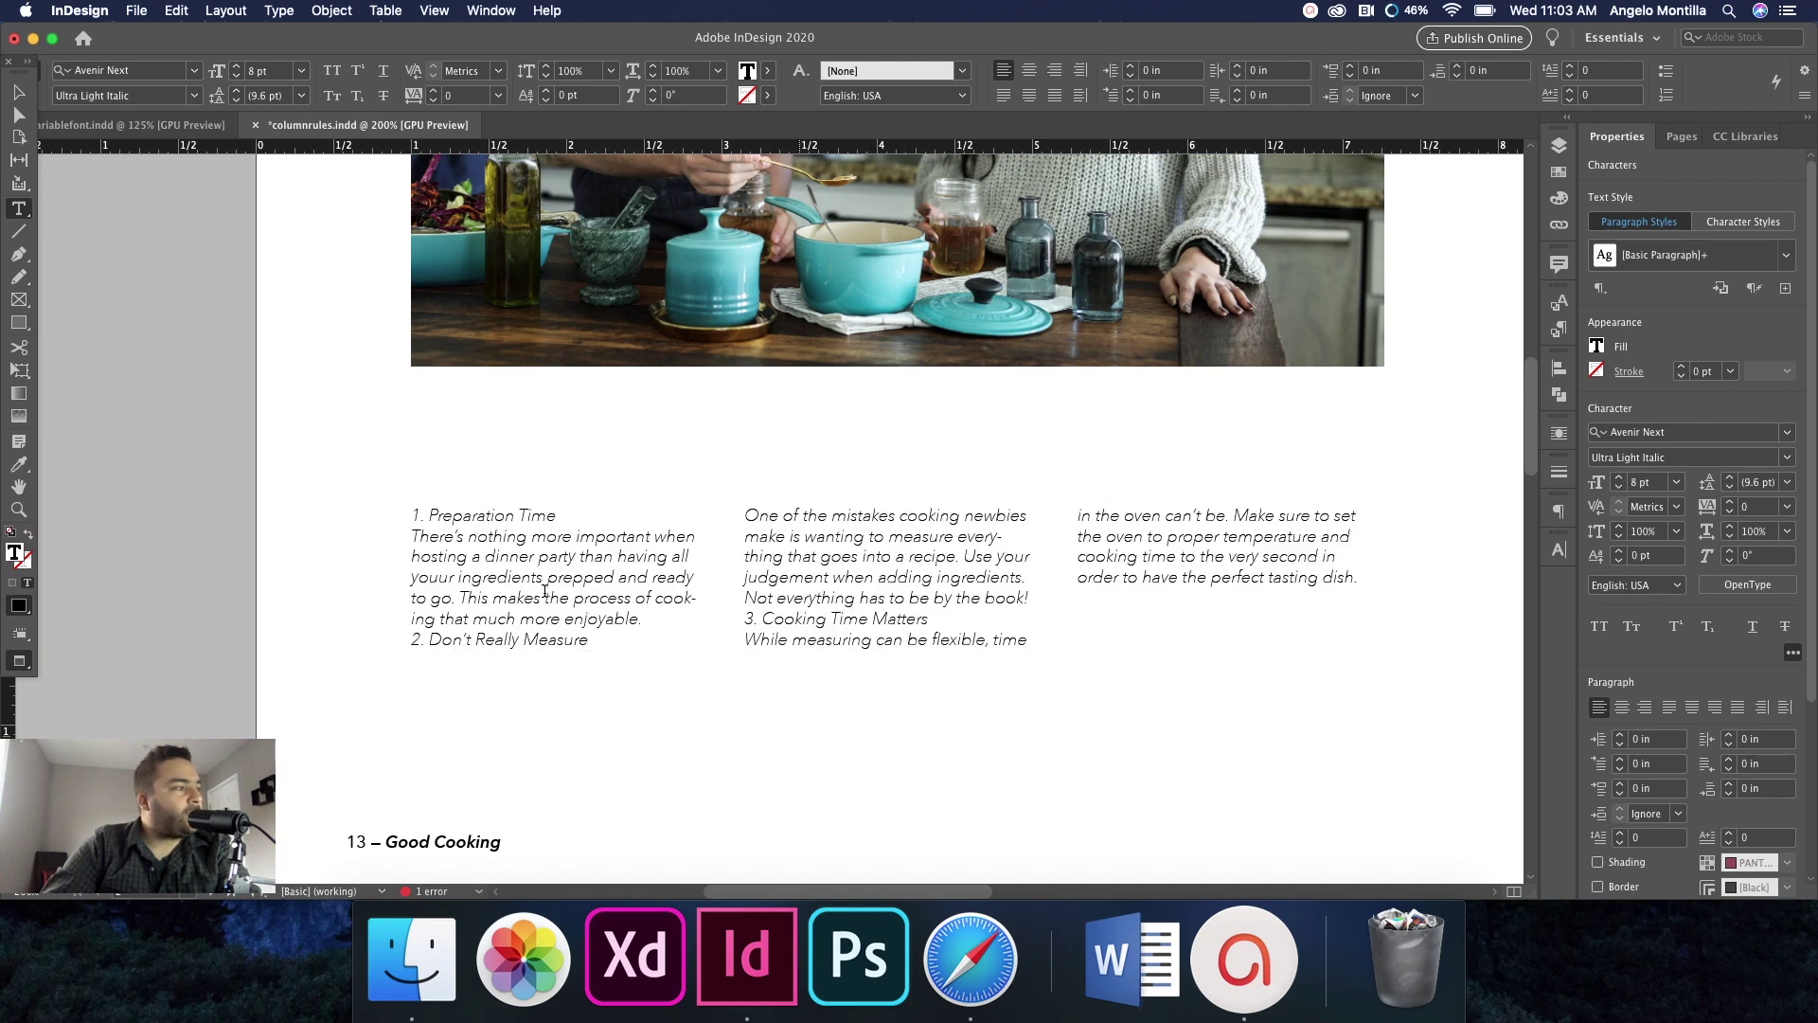
Insert column breaks before tips 2 and 3 so each starts its own column.
click(411, 642)
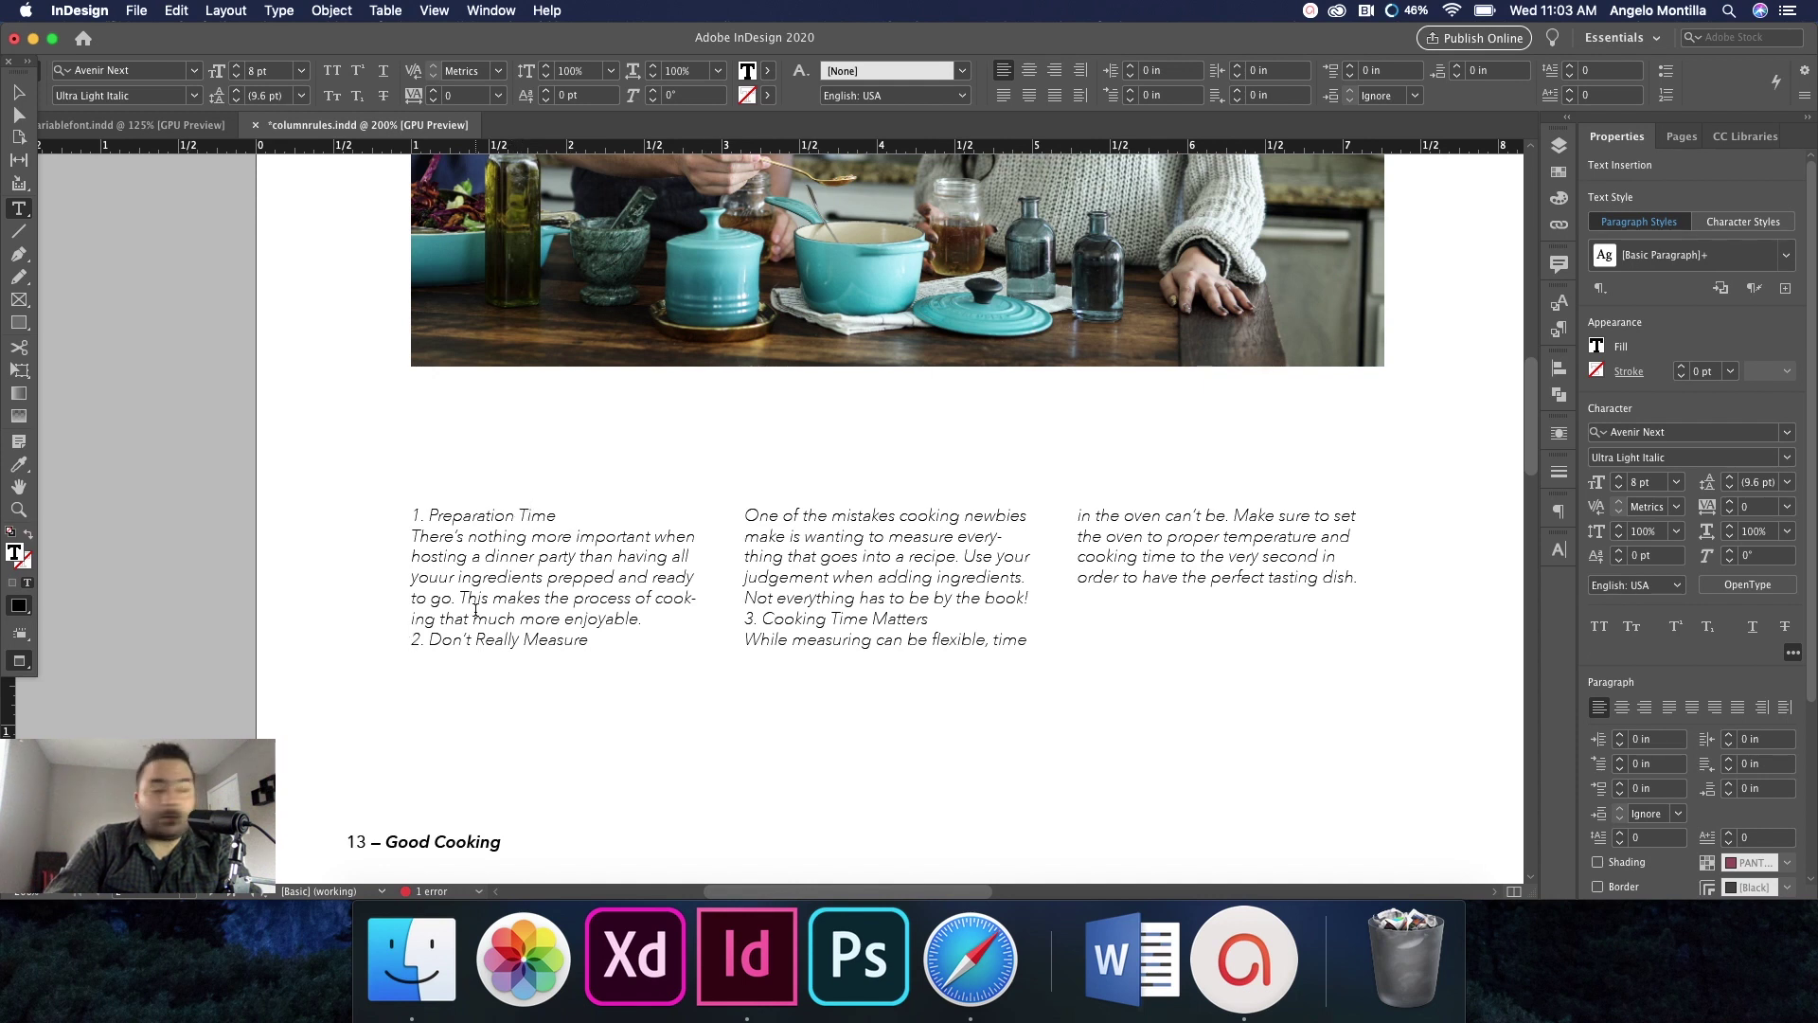
key(KP_Enter)
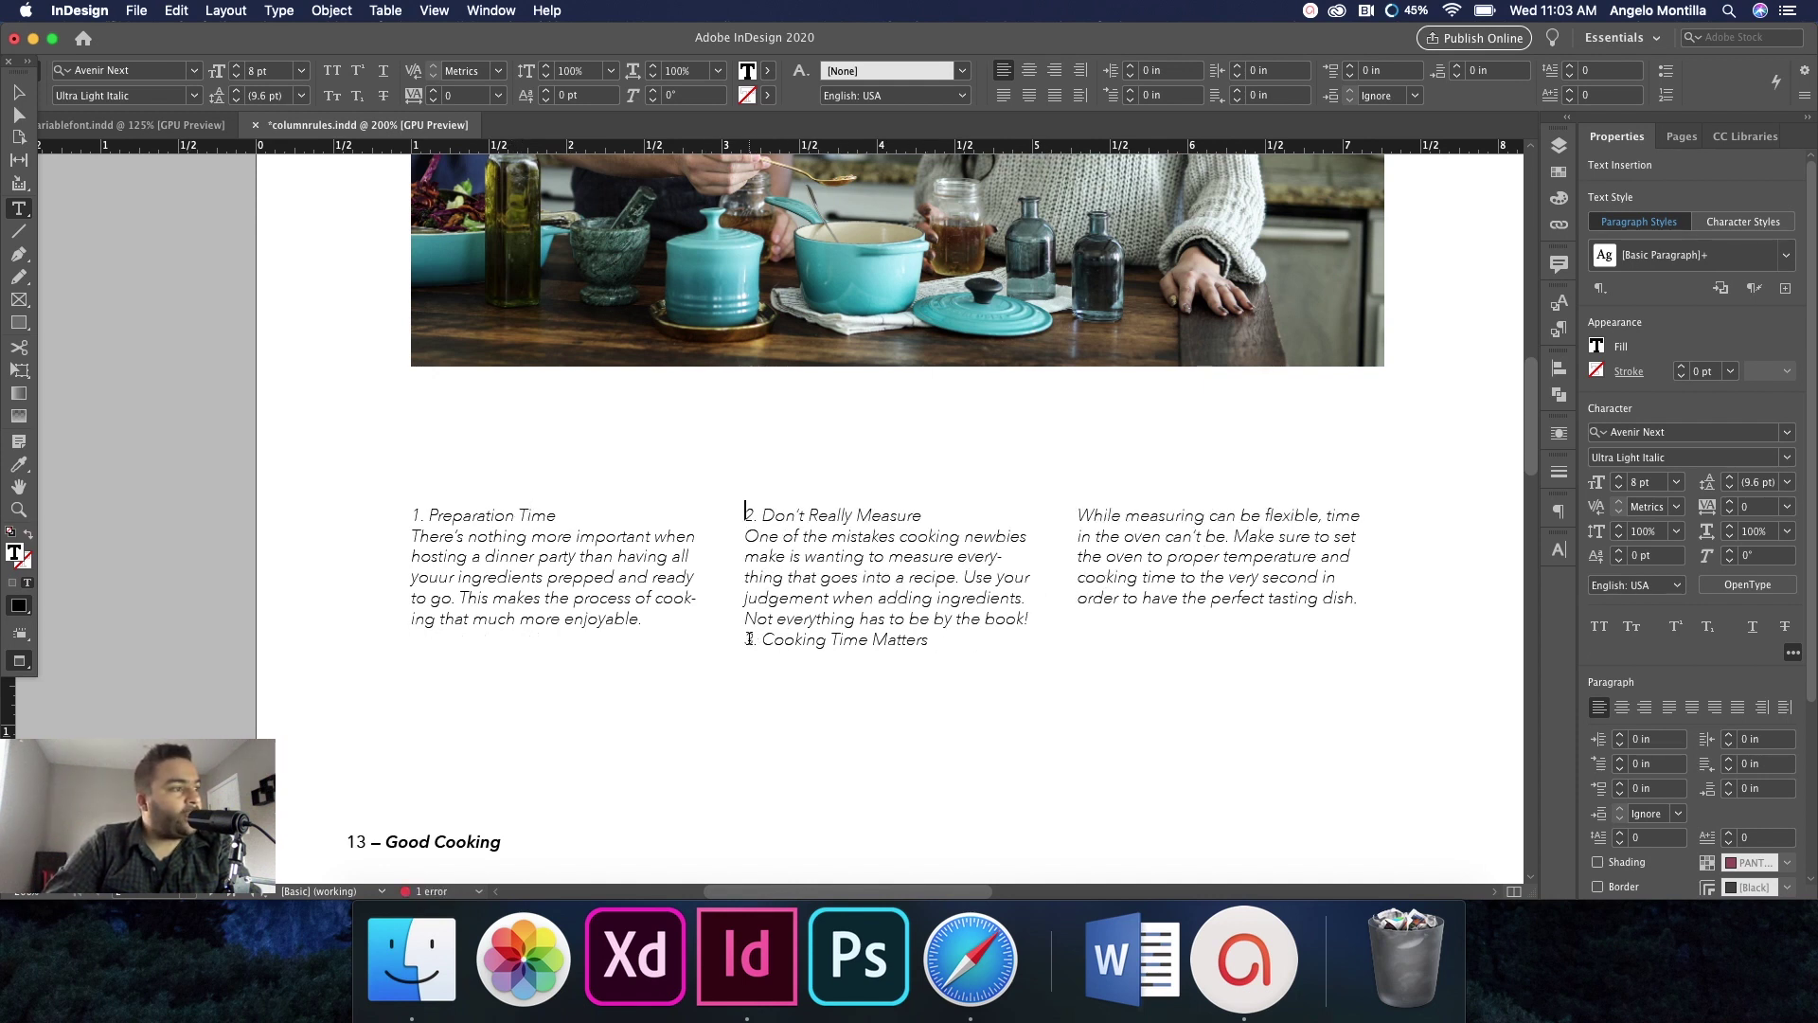
click(747, 639)
key(KP_Enter)
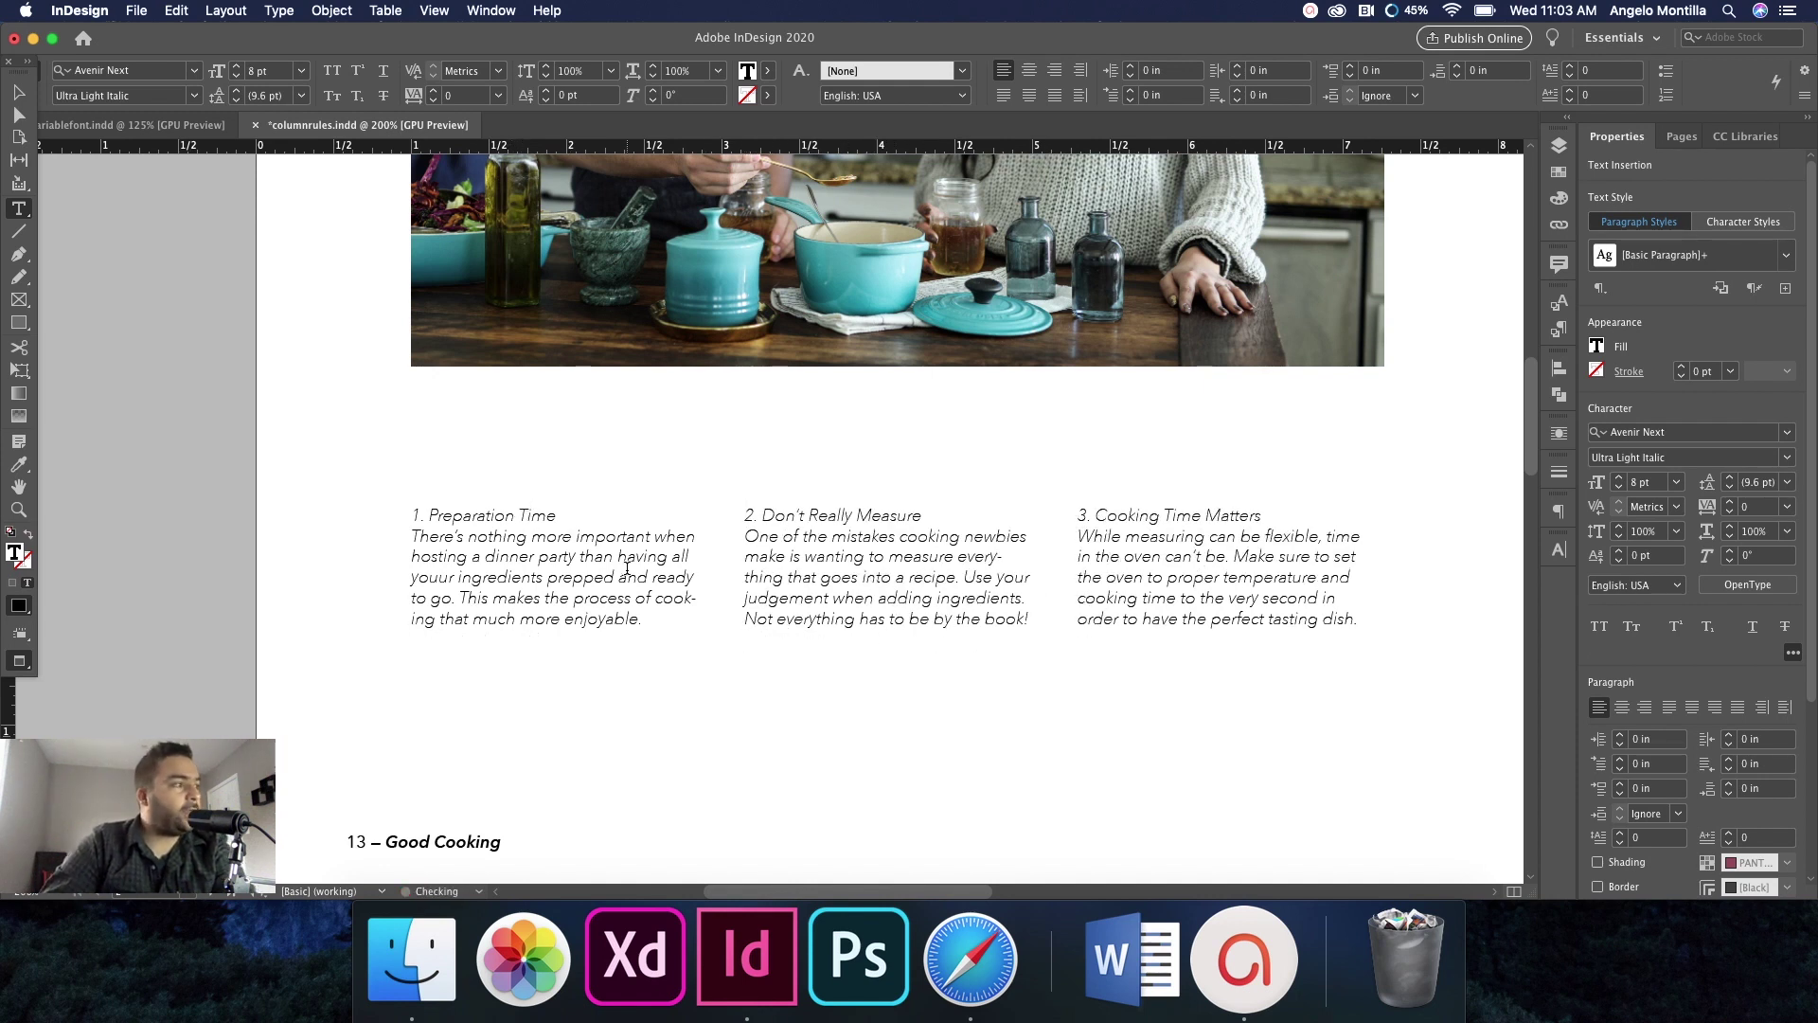
drag(558, 516, 403, 517)
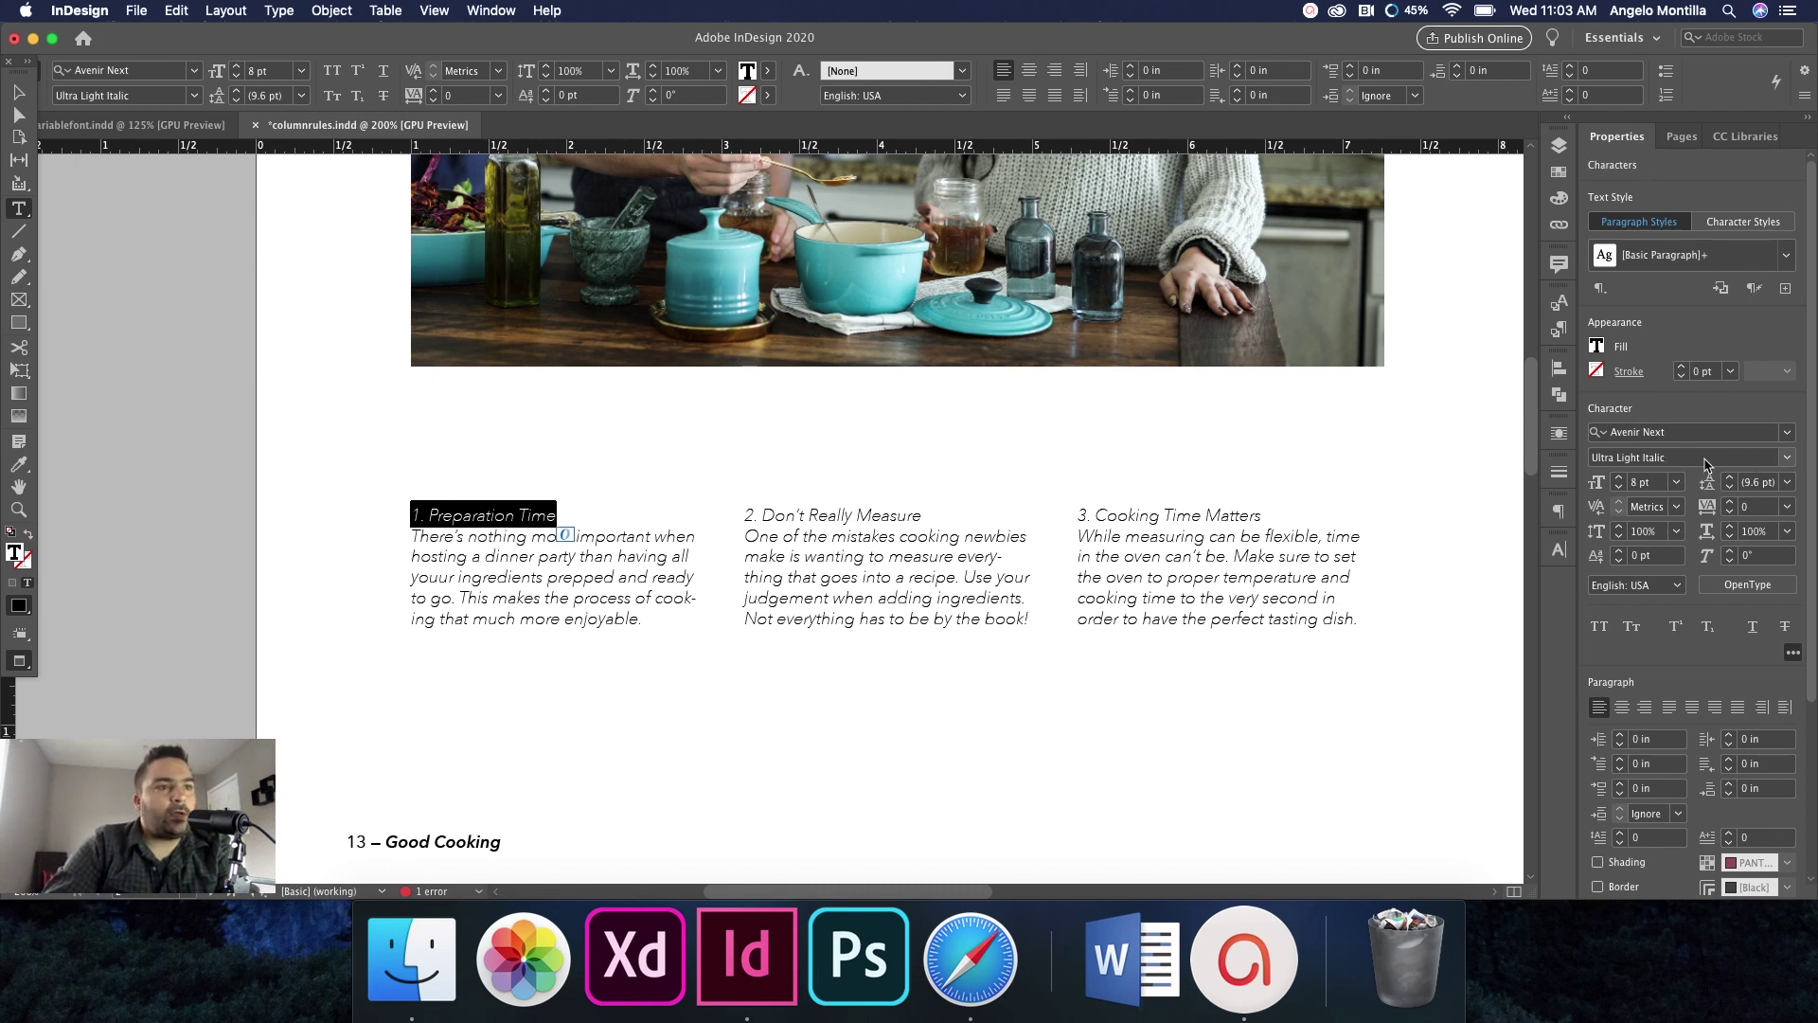
Make headings 'Preparation Time', 'Don't Really Measure' and 'Cooking Time Matters' Avenir Next Demi Bold Italic.
click(1786, 457)
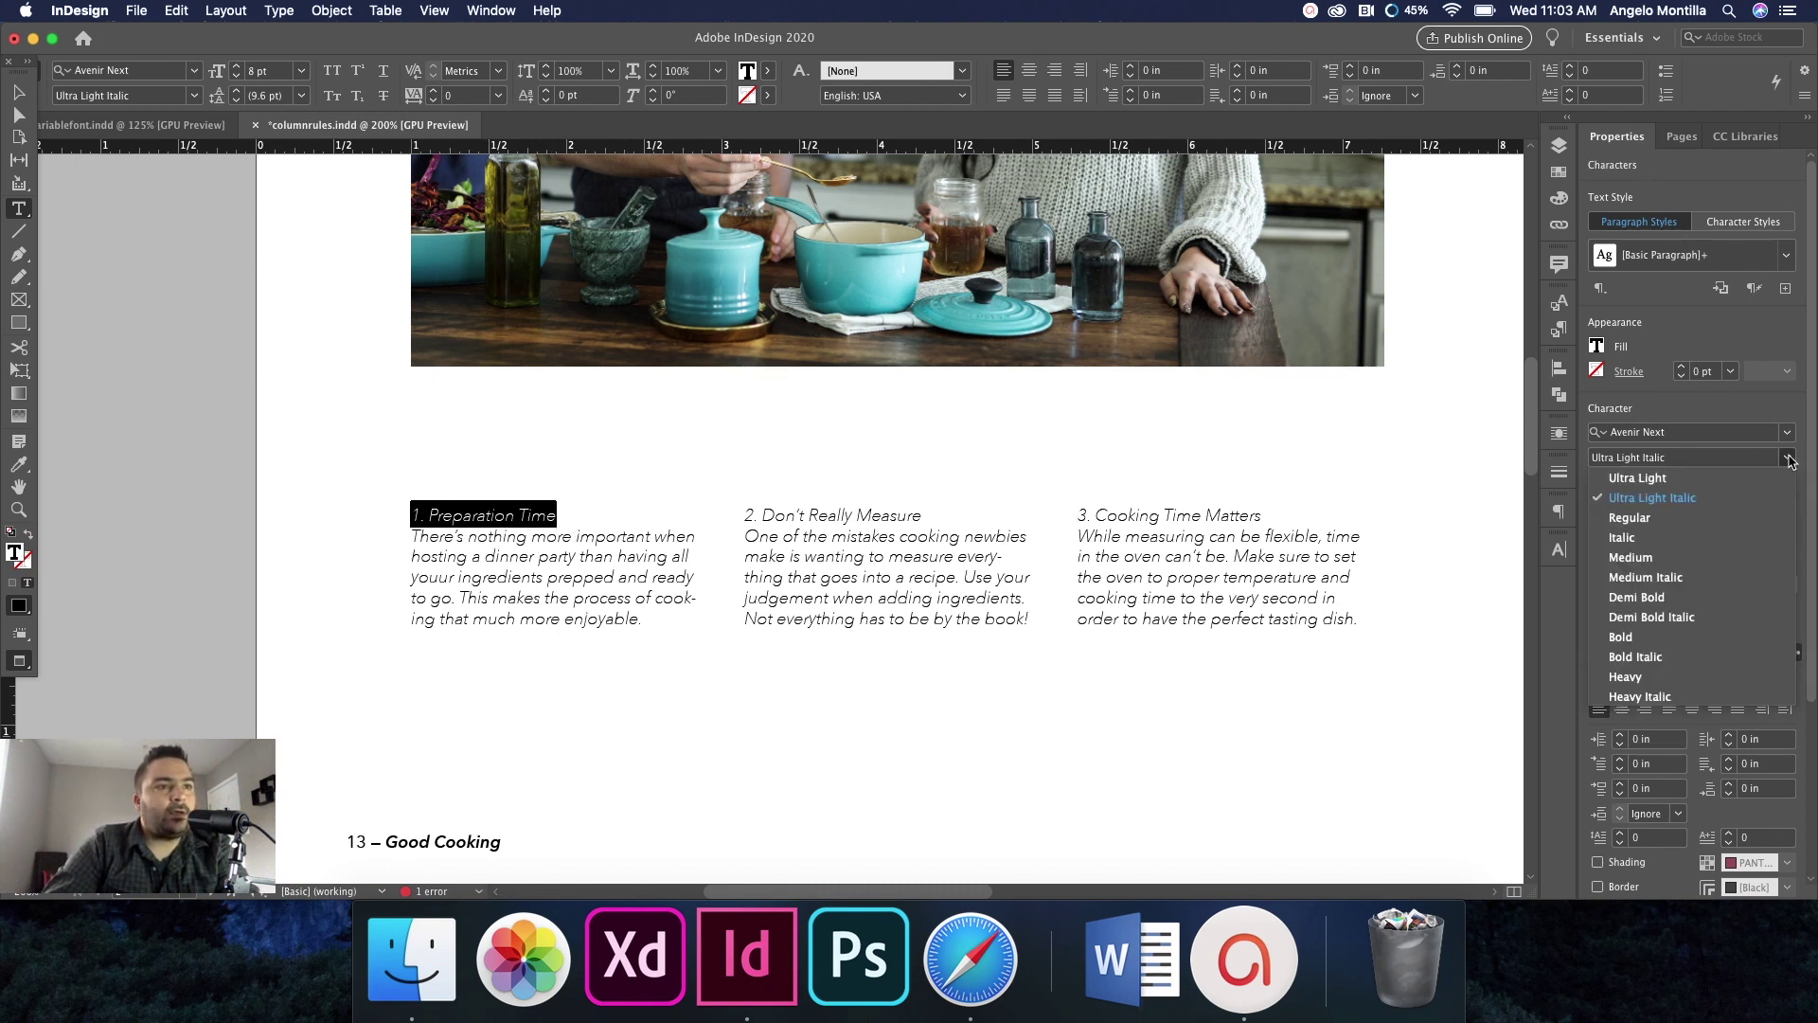
click(1654, 621)
drag(924, 516, 748, 515)
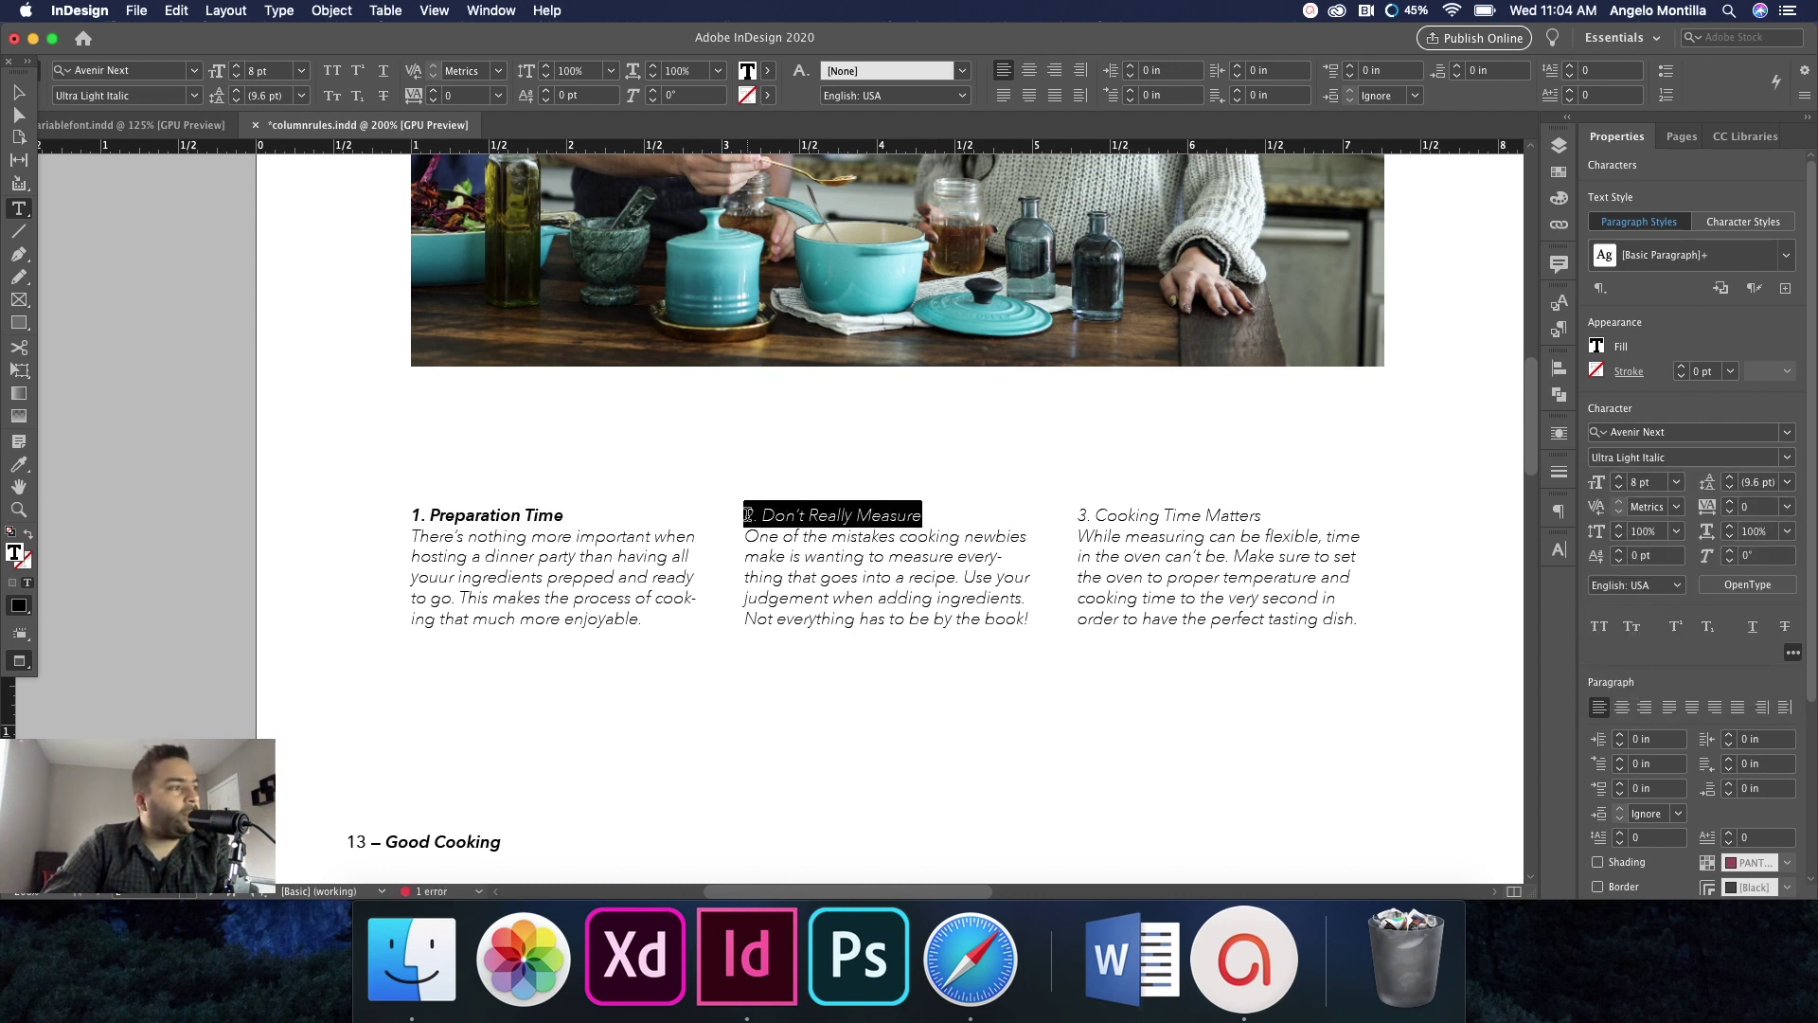
click(1786, 459)
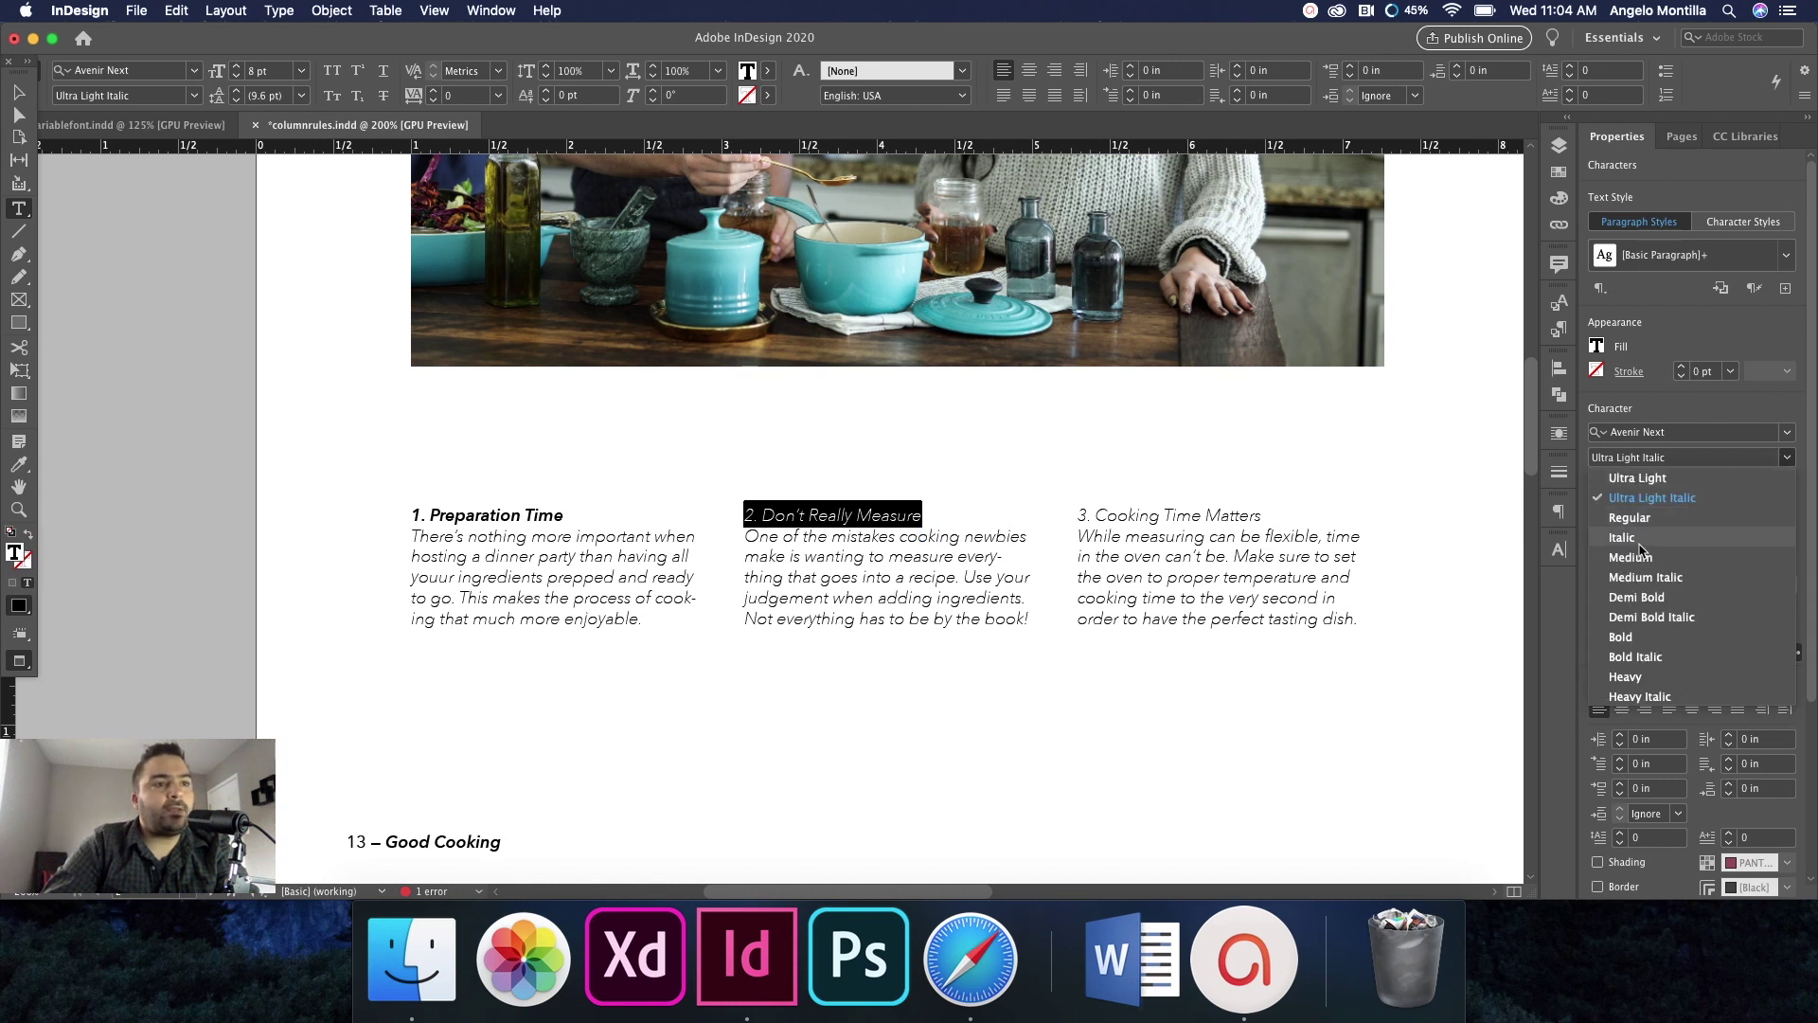
click(1625, 621)
drag(1263, 515, 1079, 505)
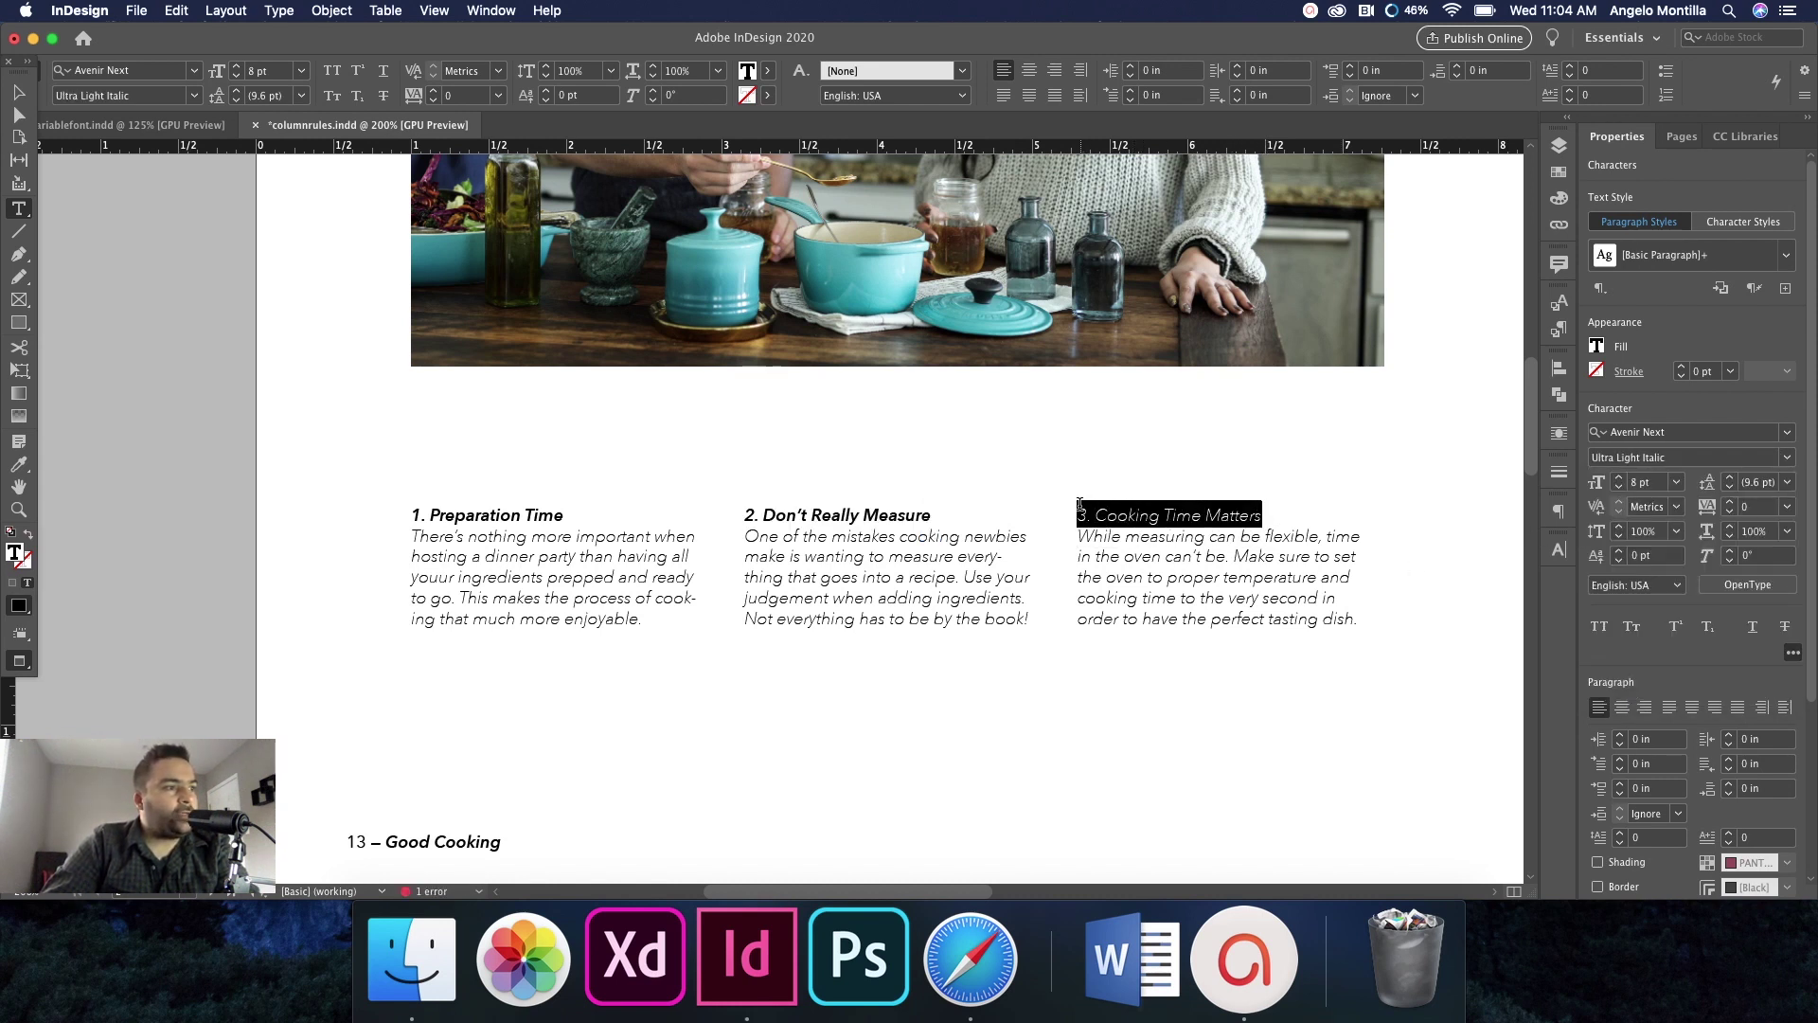
click(1786, 459)
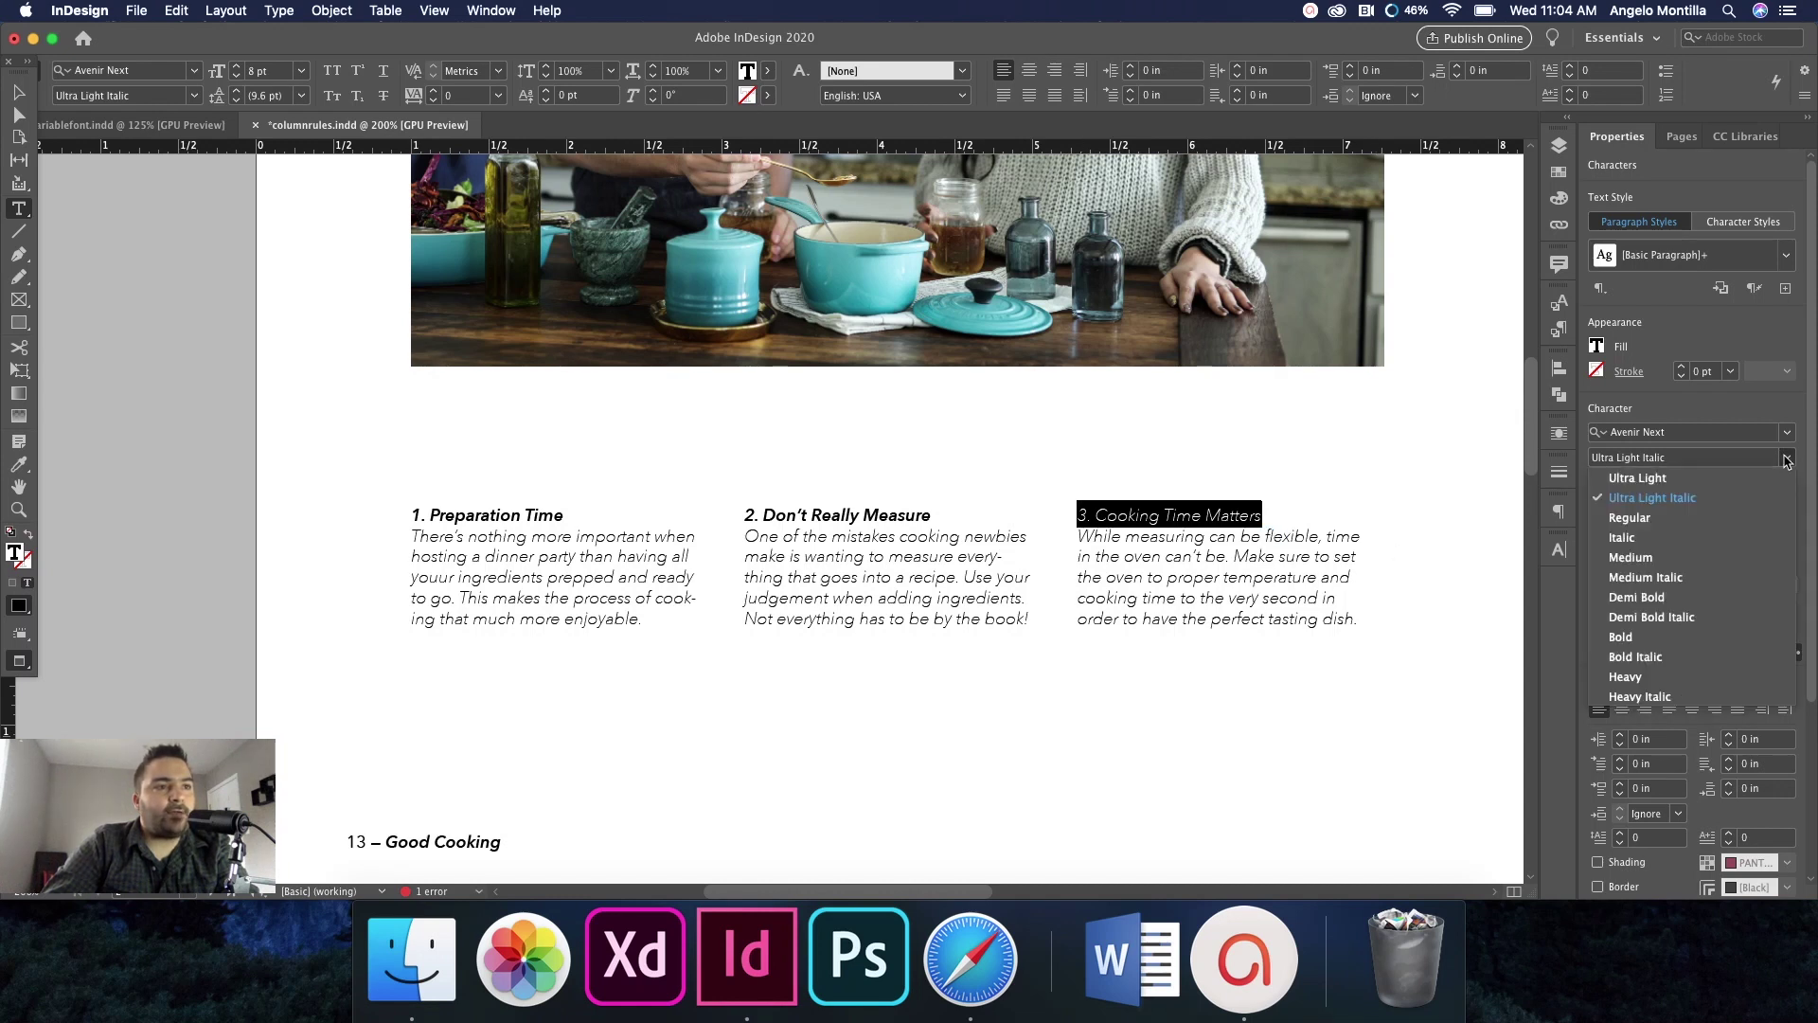
click(1643, 617)
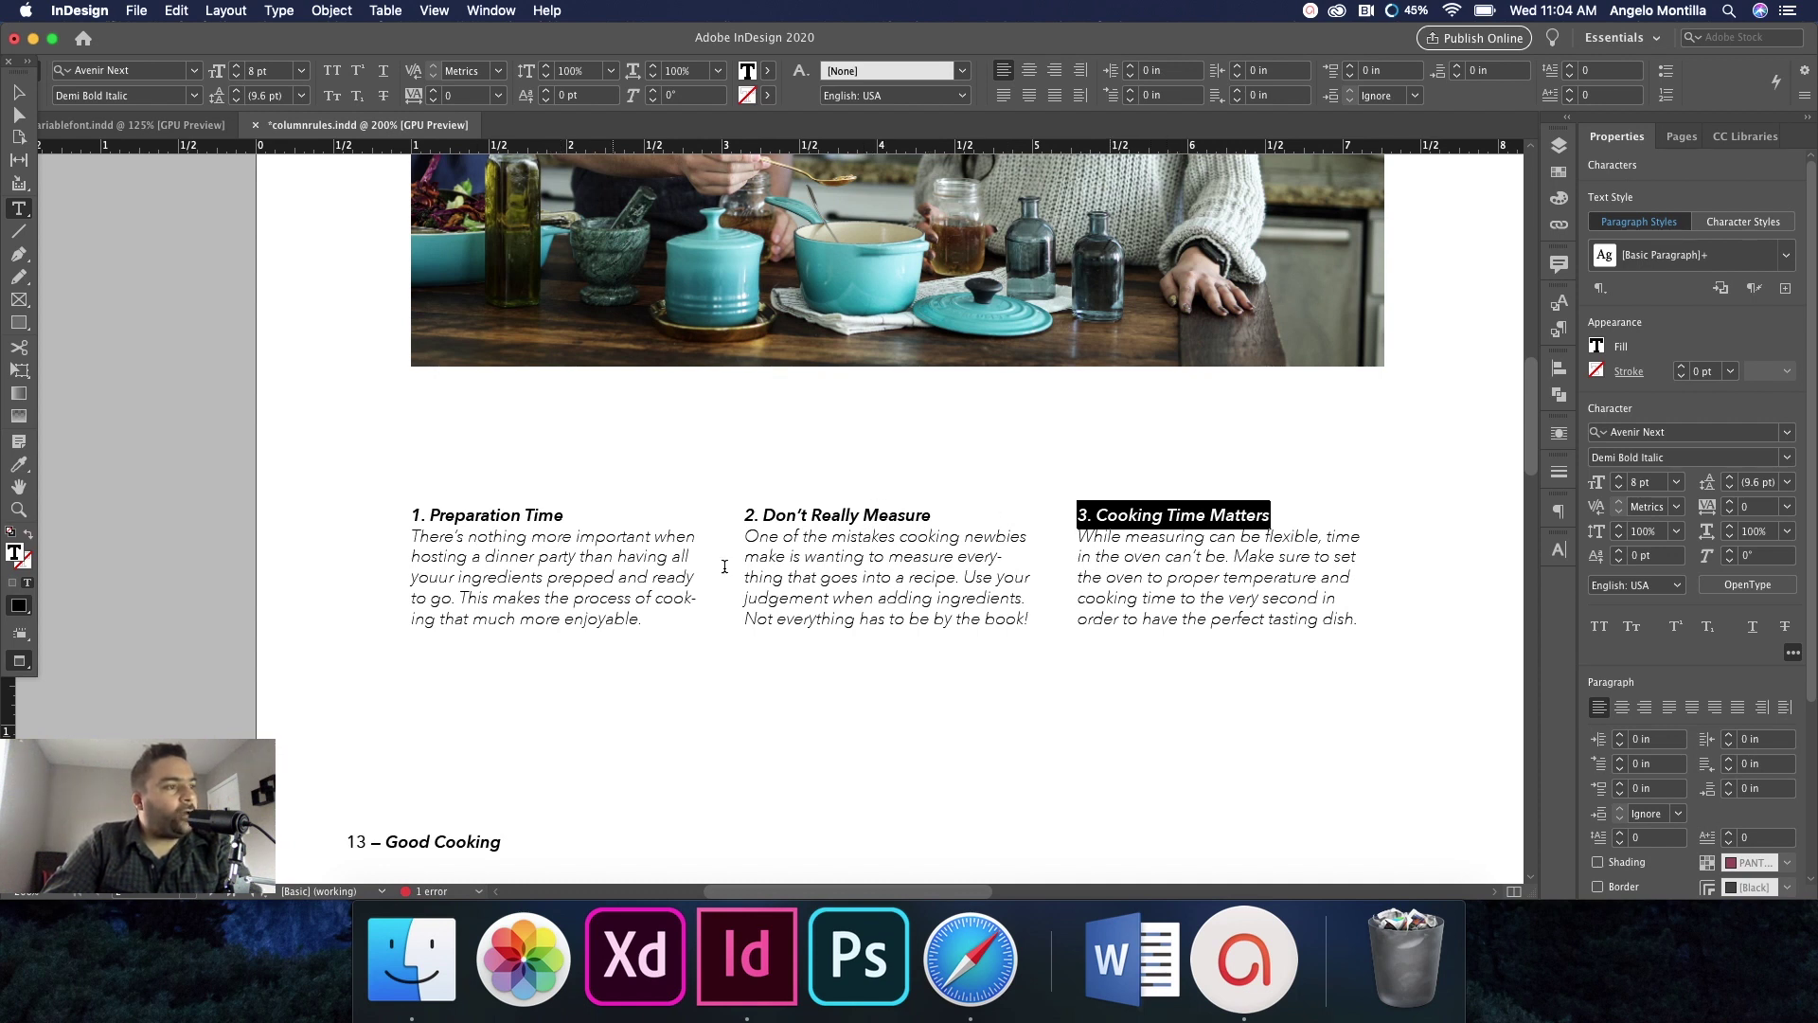
click(657, 559)
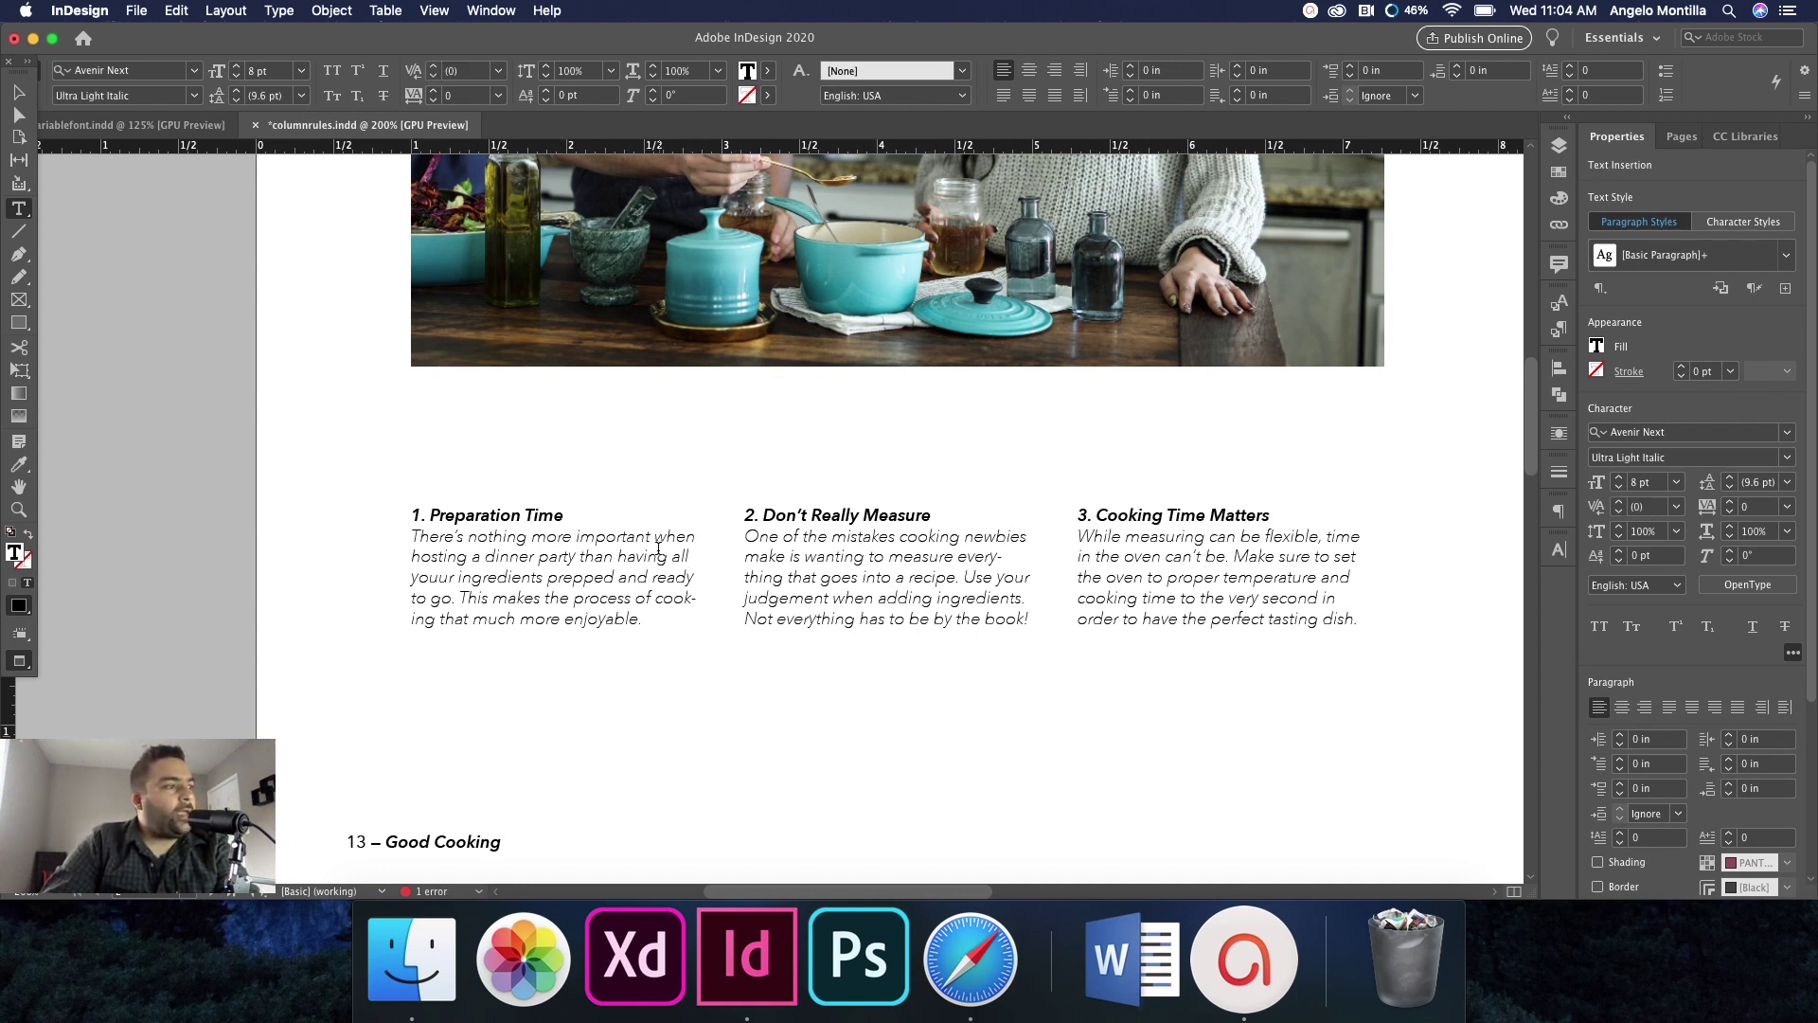
Select the tips frame and fit its height to its text.
click(18, 92)
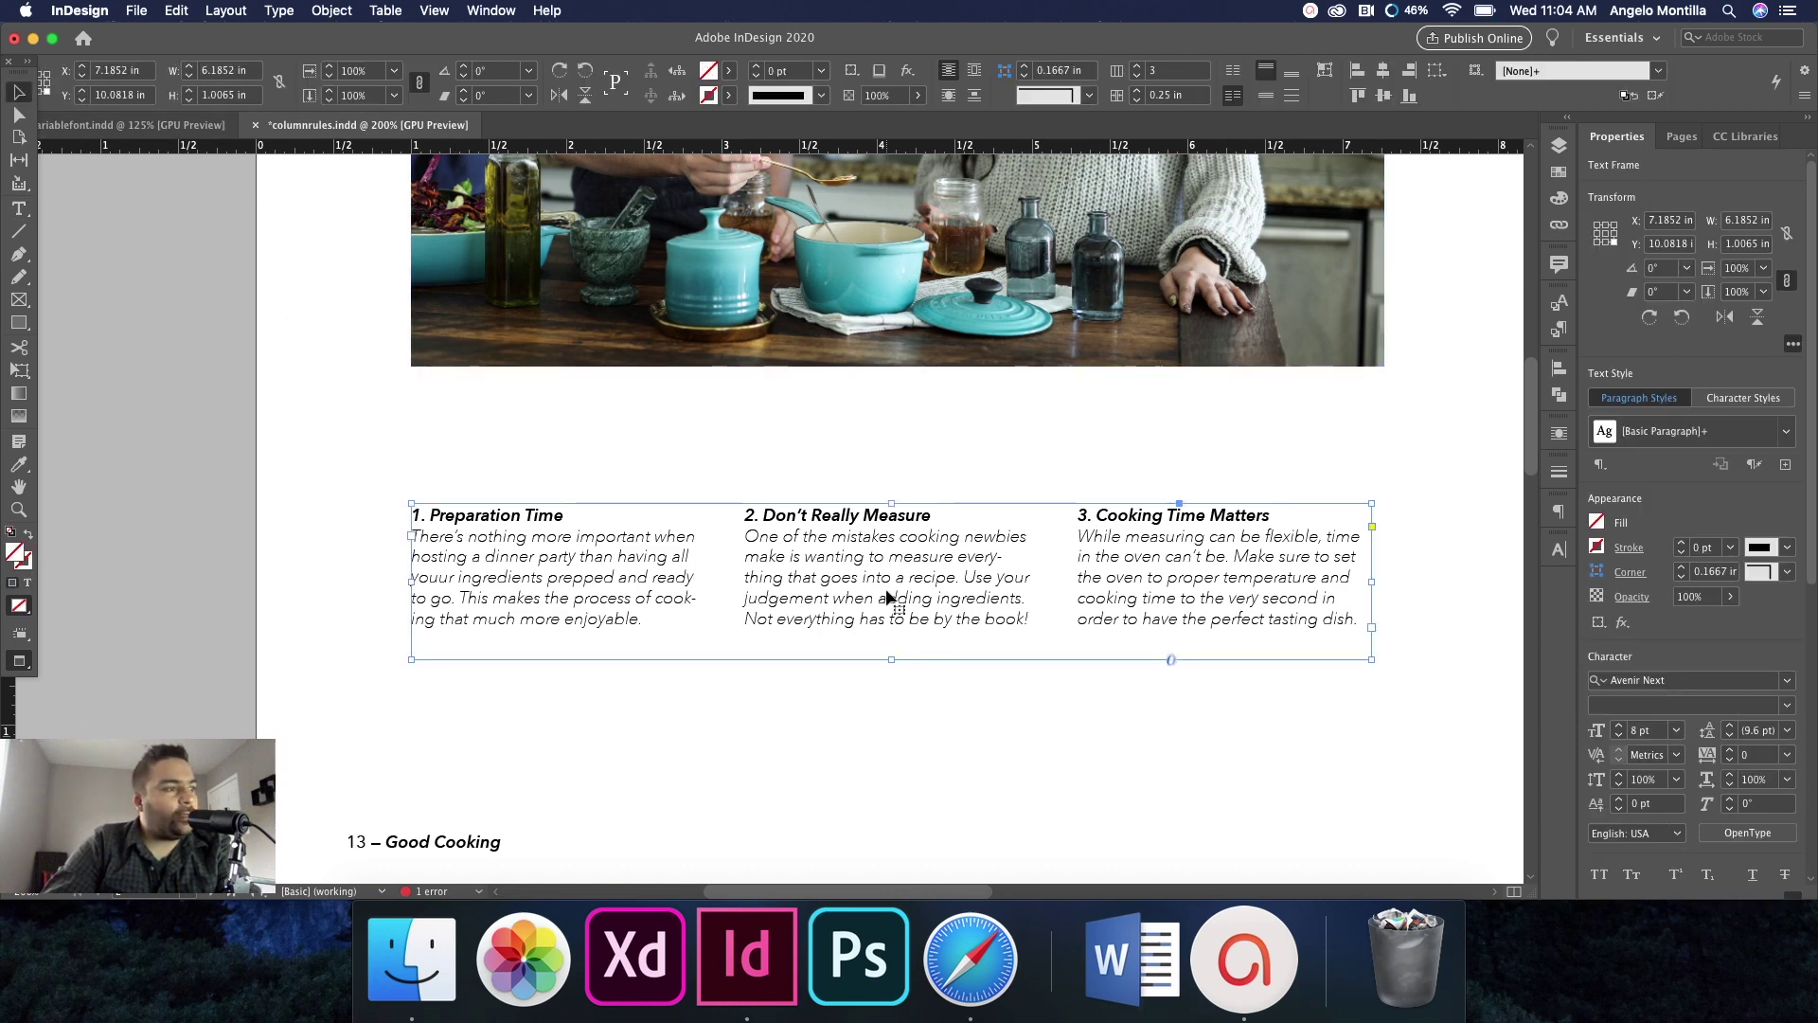
double_click(892, 659)
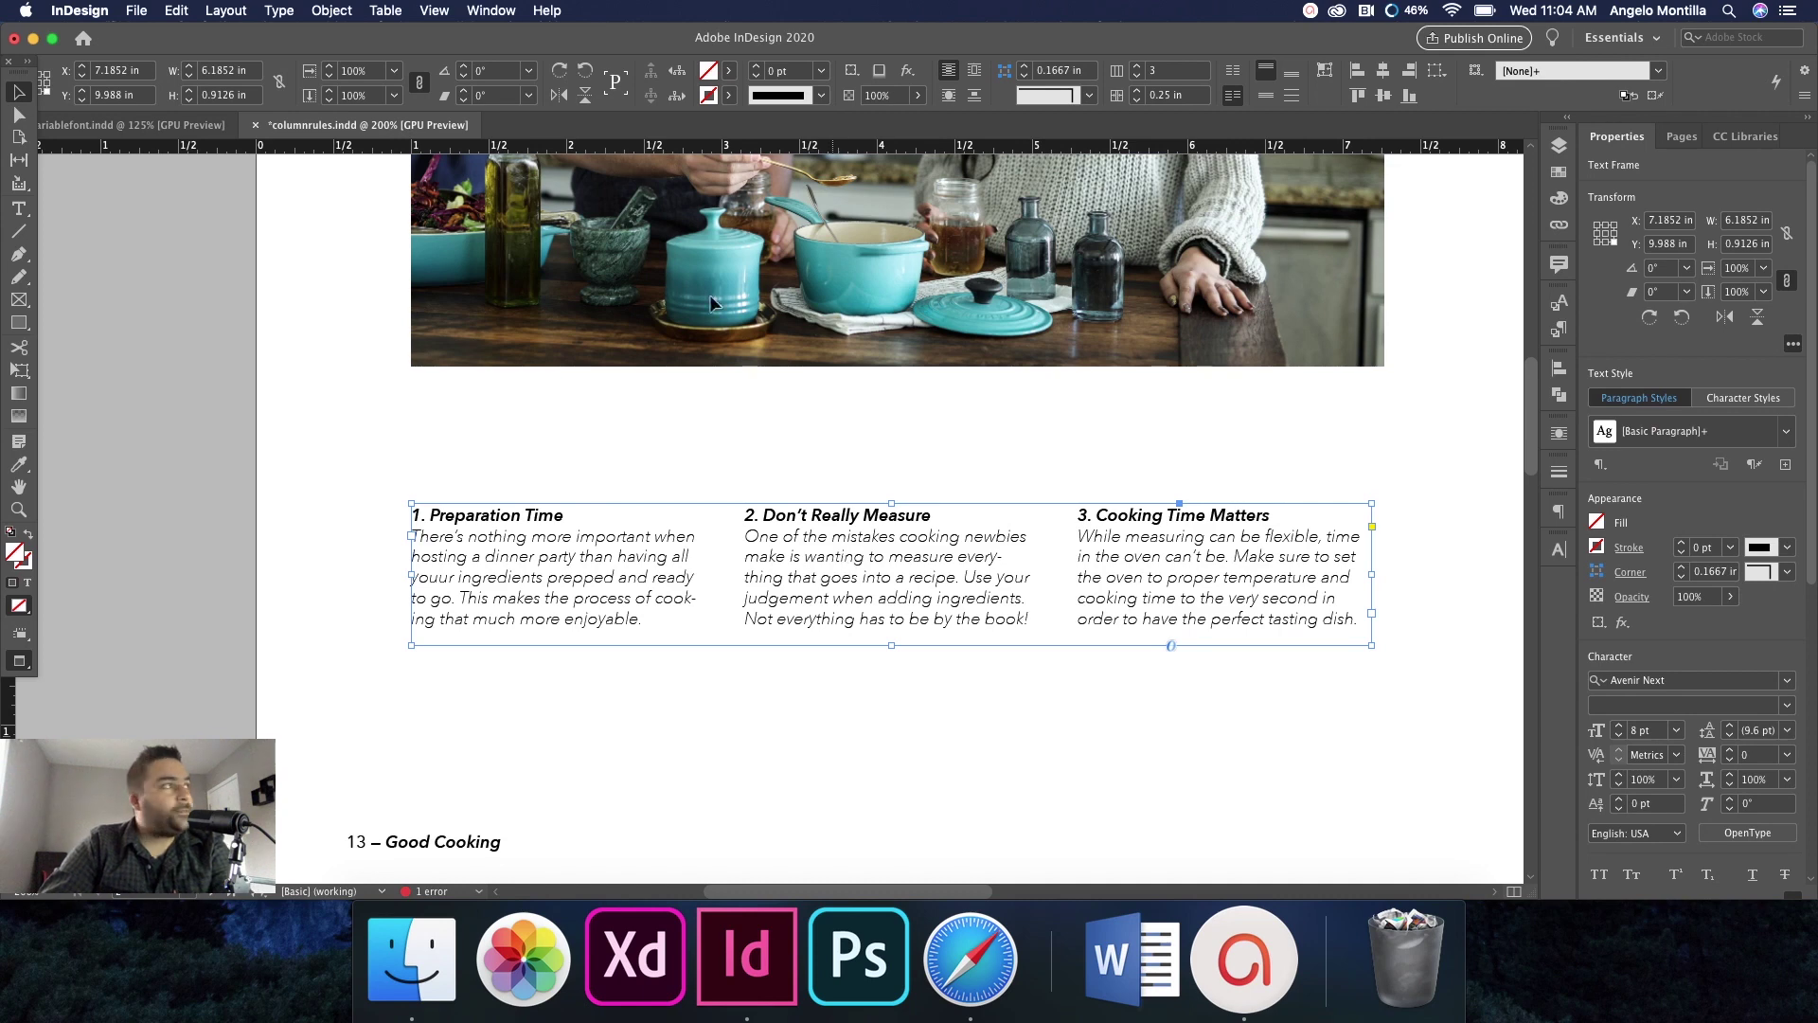
click(314, 6)
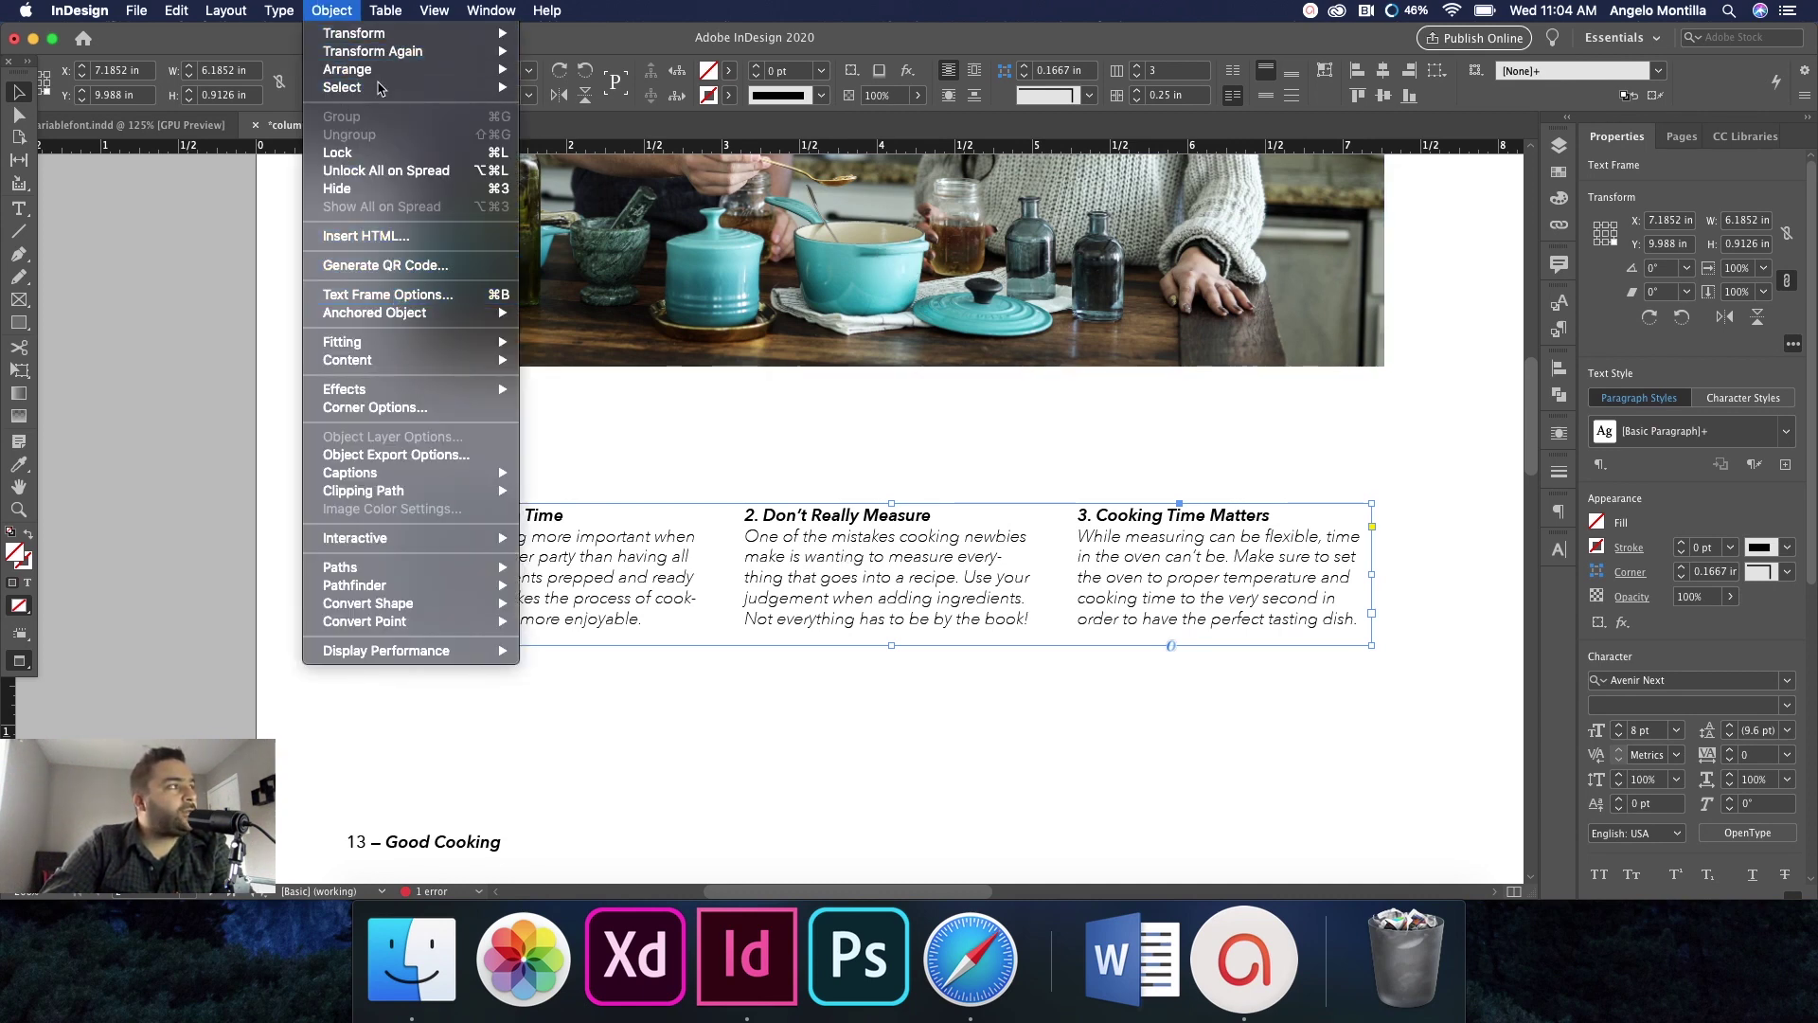
click(343, 7)
In Text Frame Options, preview the tips frame at 2 columns, then return to 3.
key(super+b)
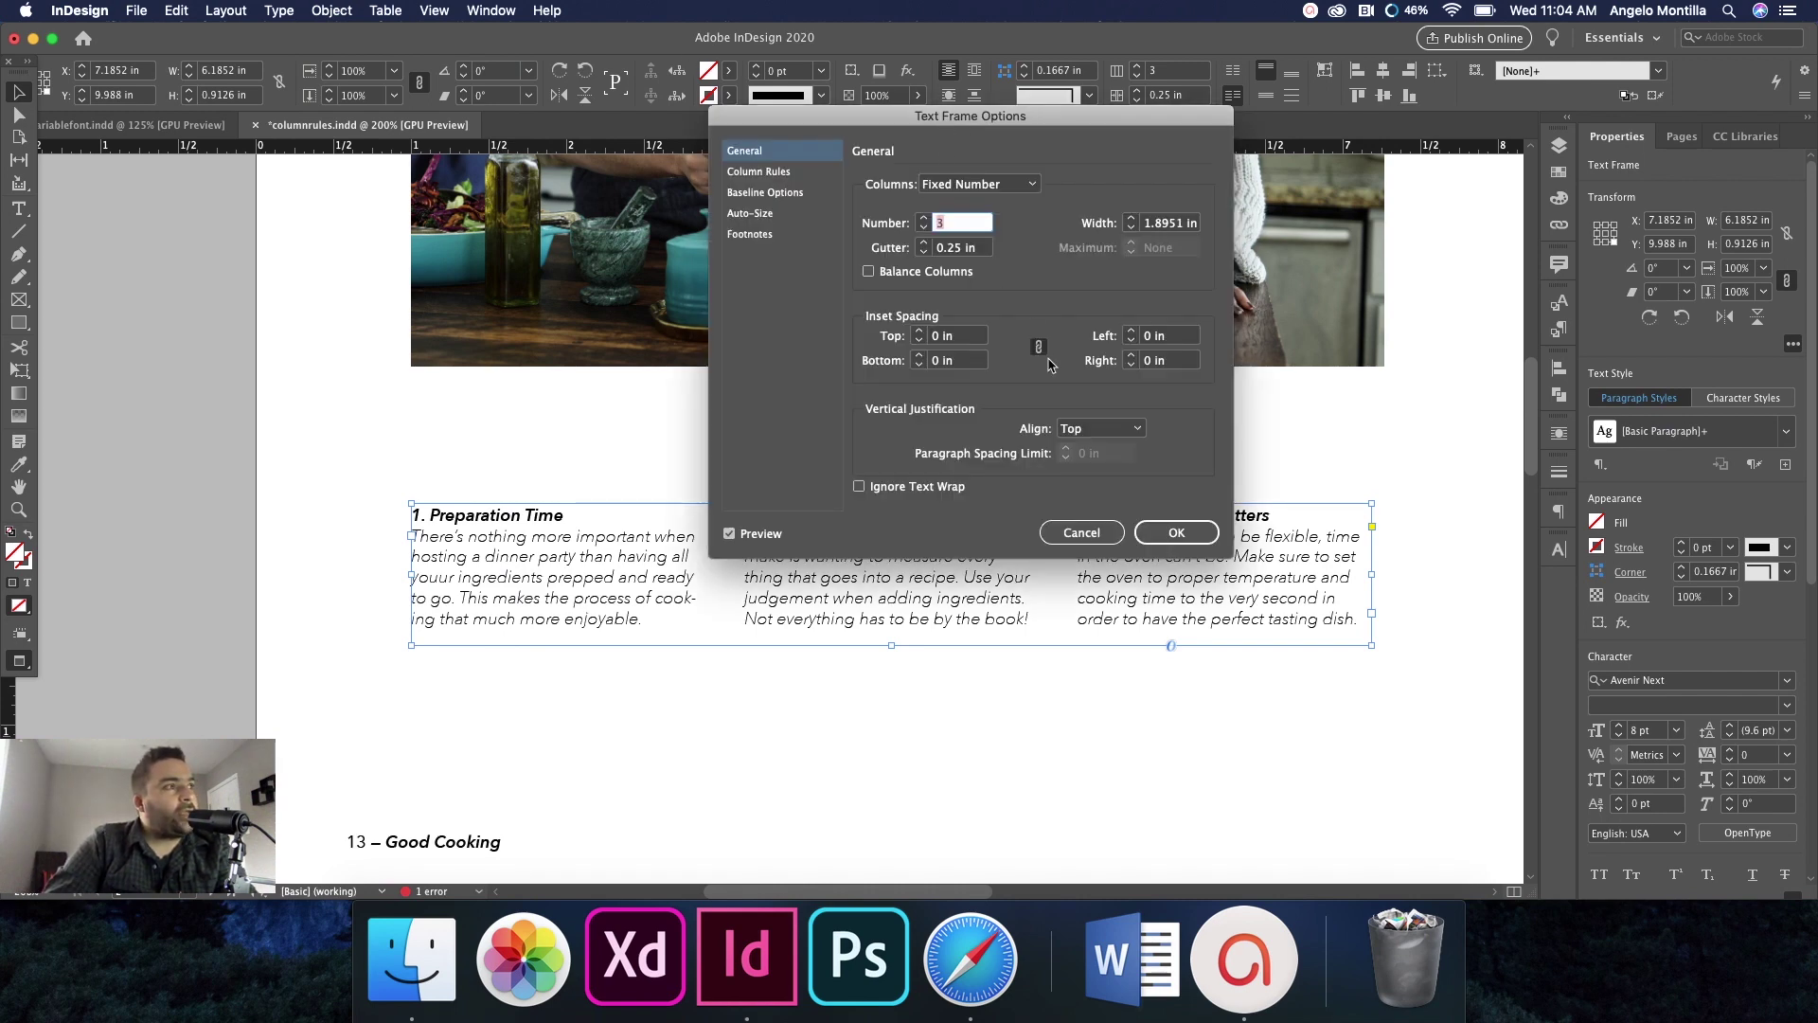
click(1084, 532)
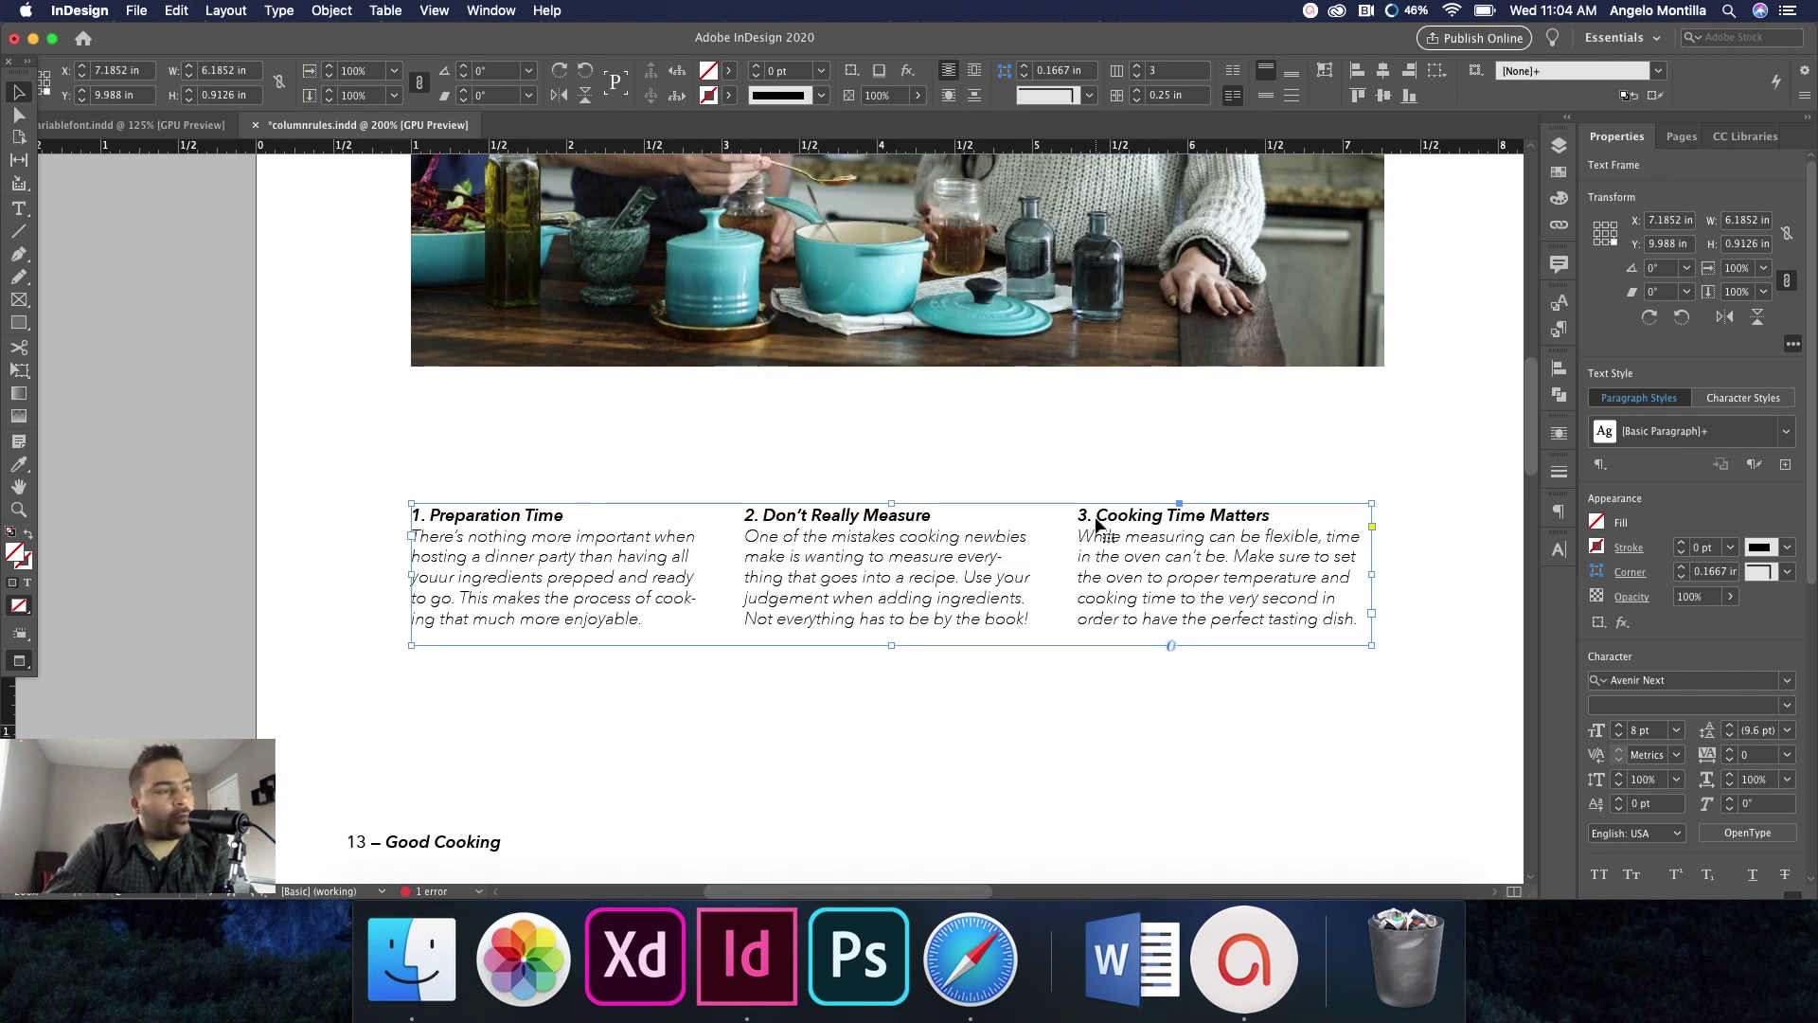
key(super+b)
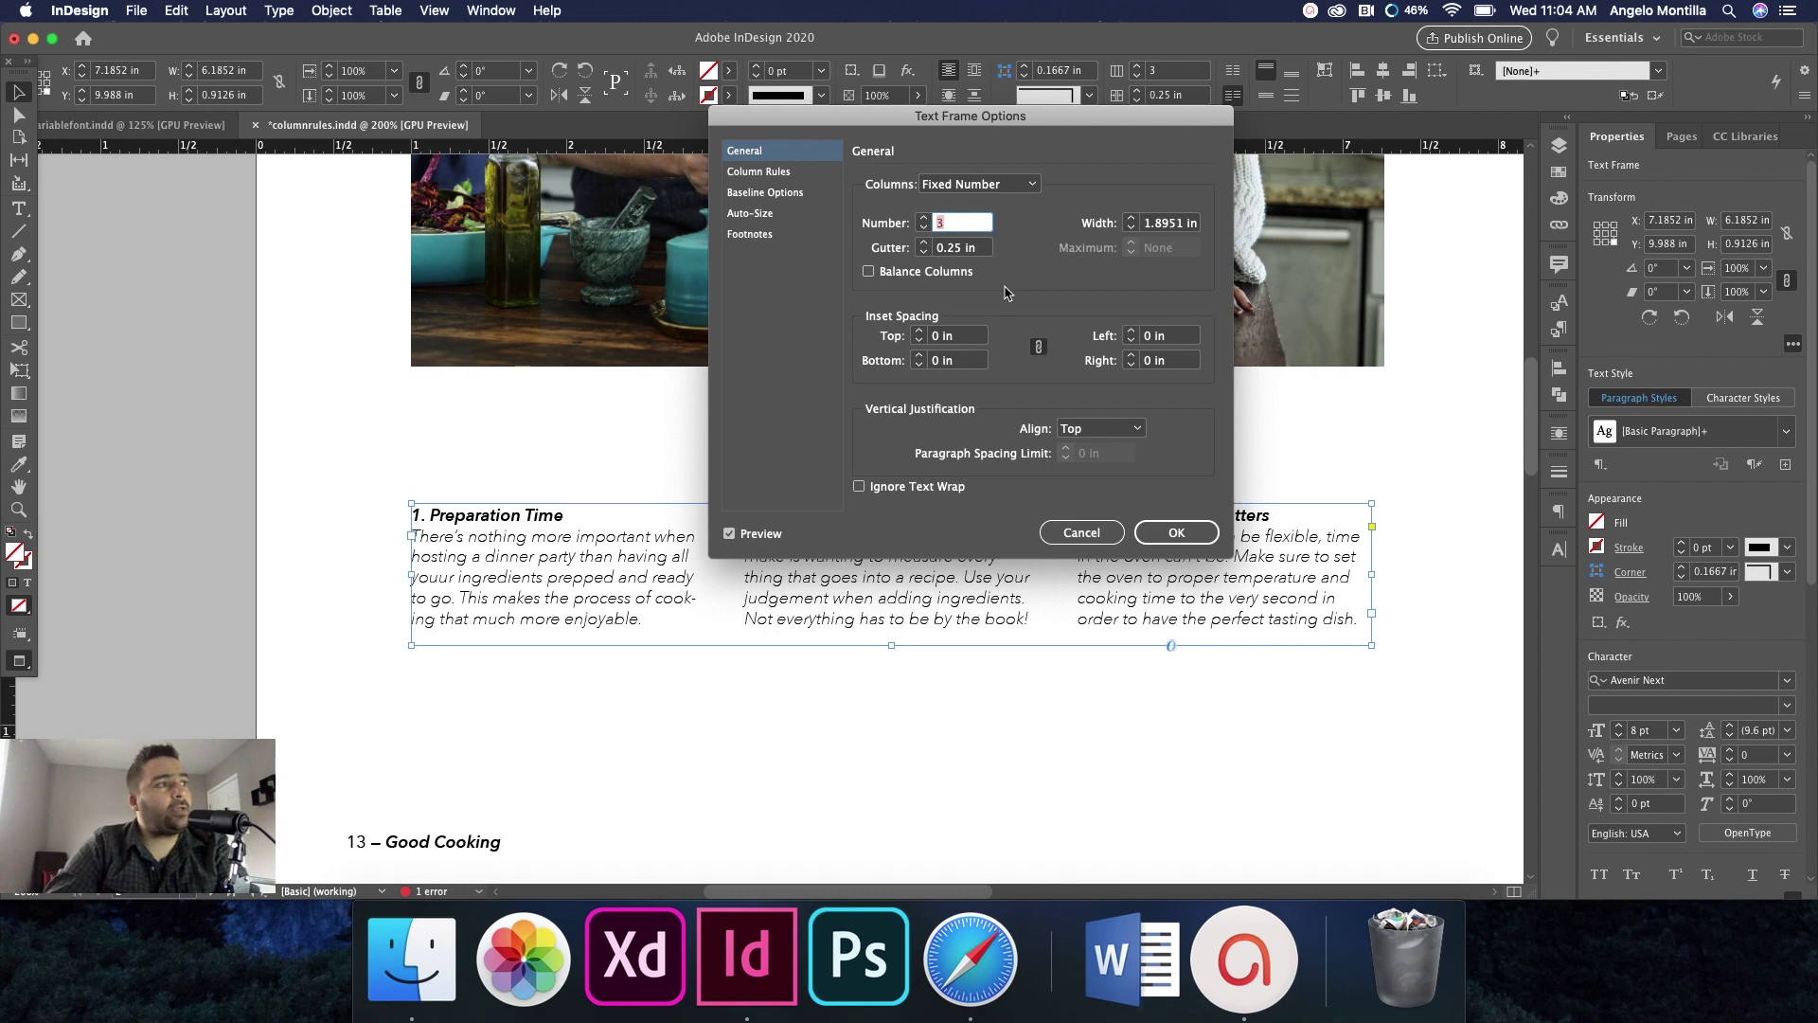
drag(883, 115, 874, 49)
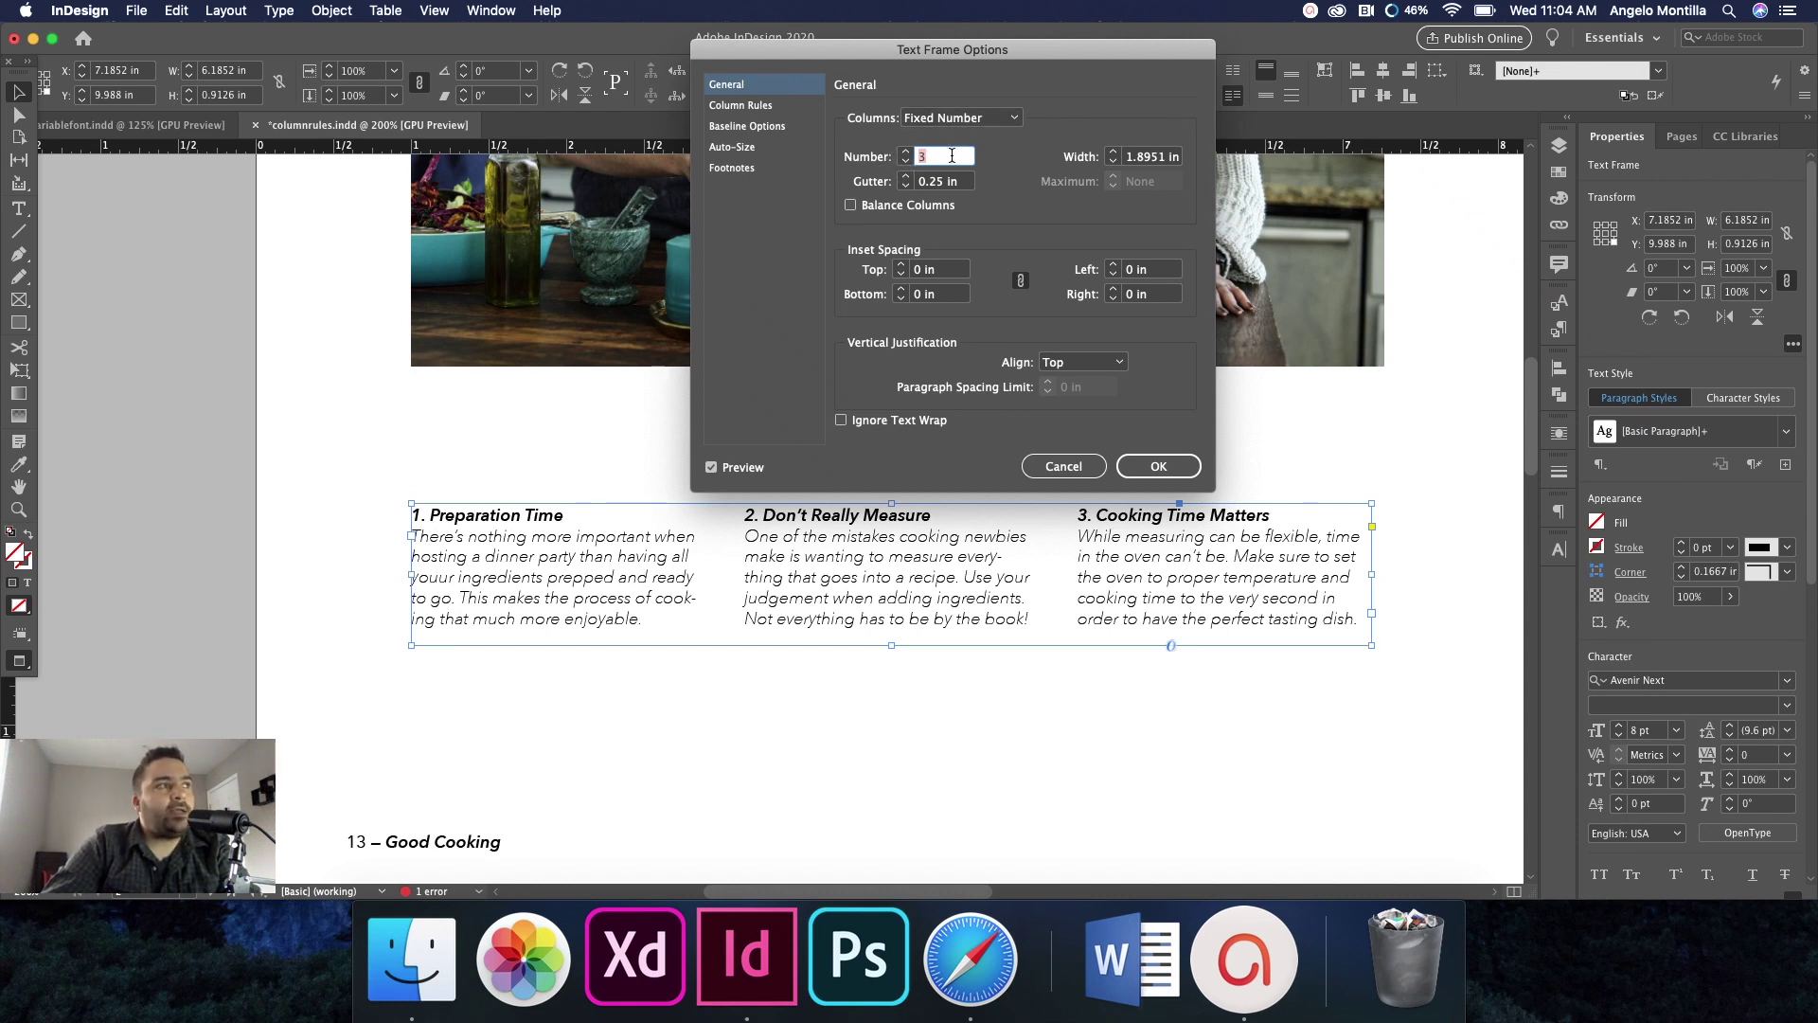
click(904, 161)
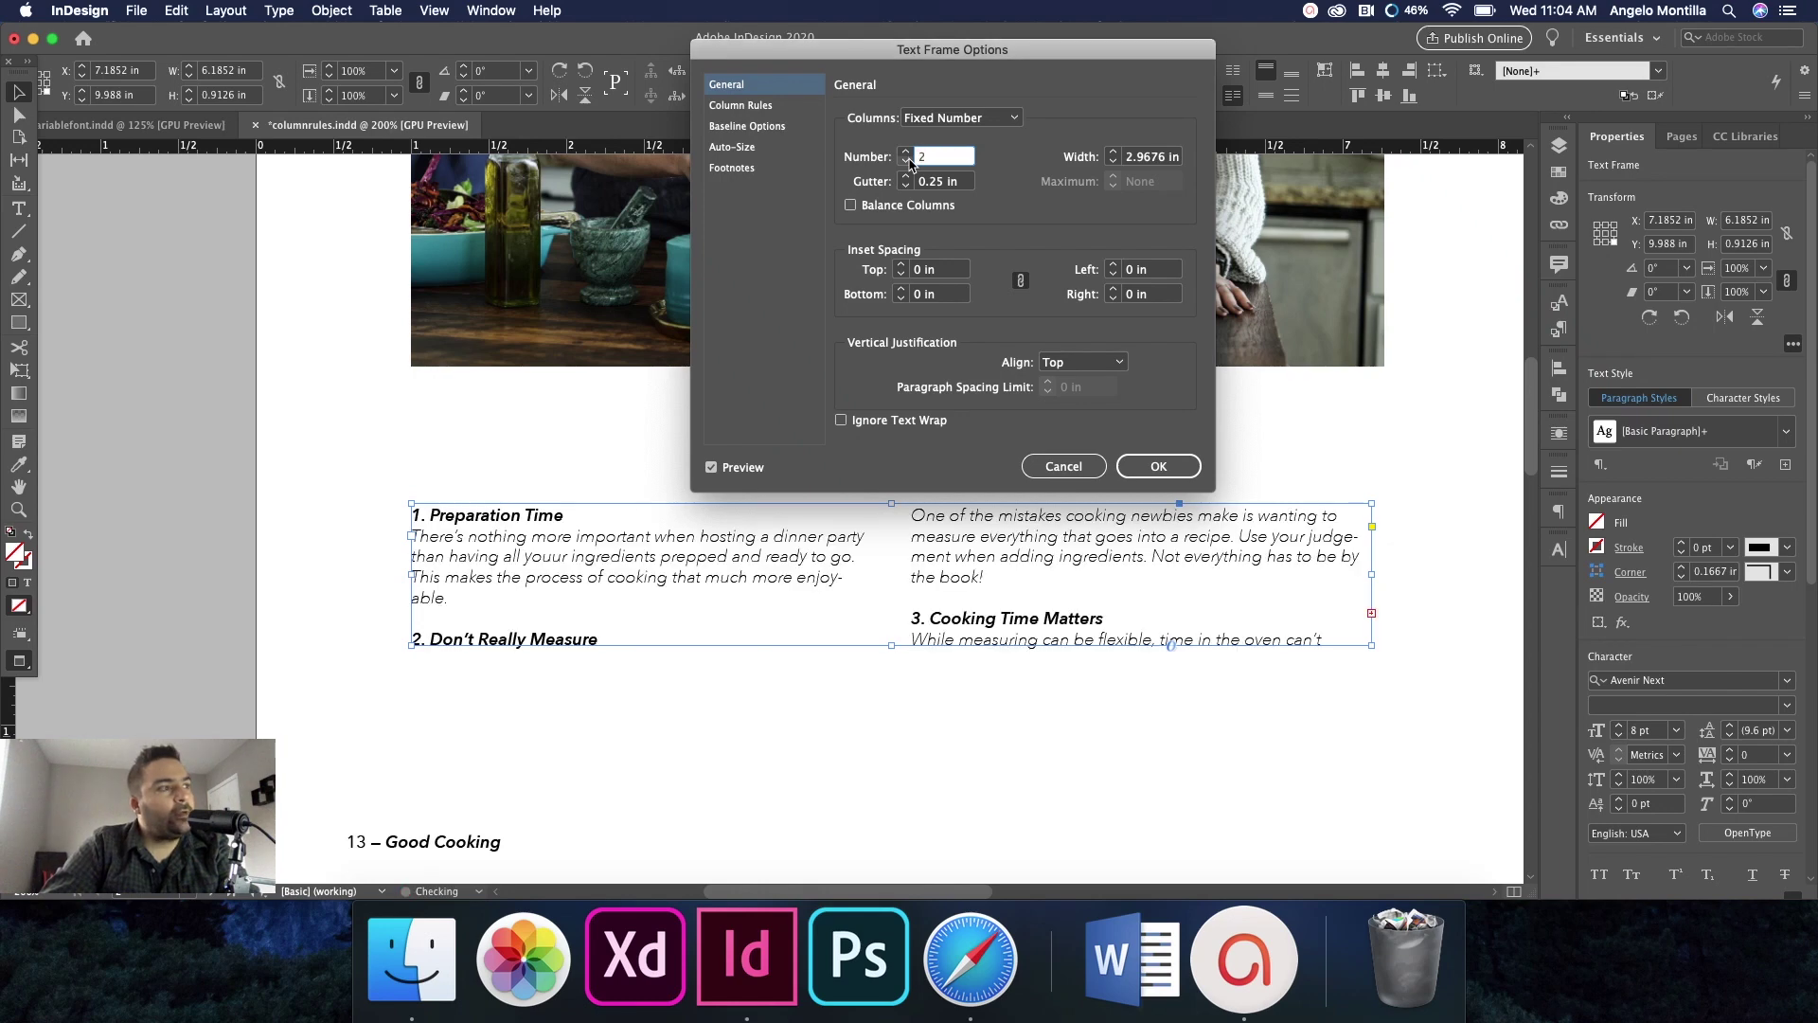
click(904, 152)
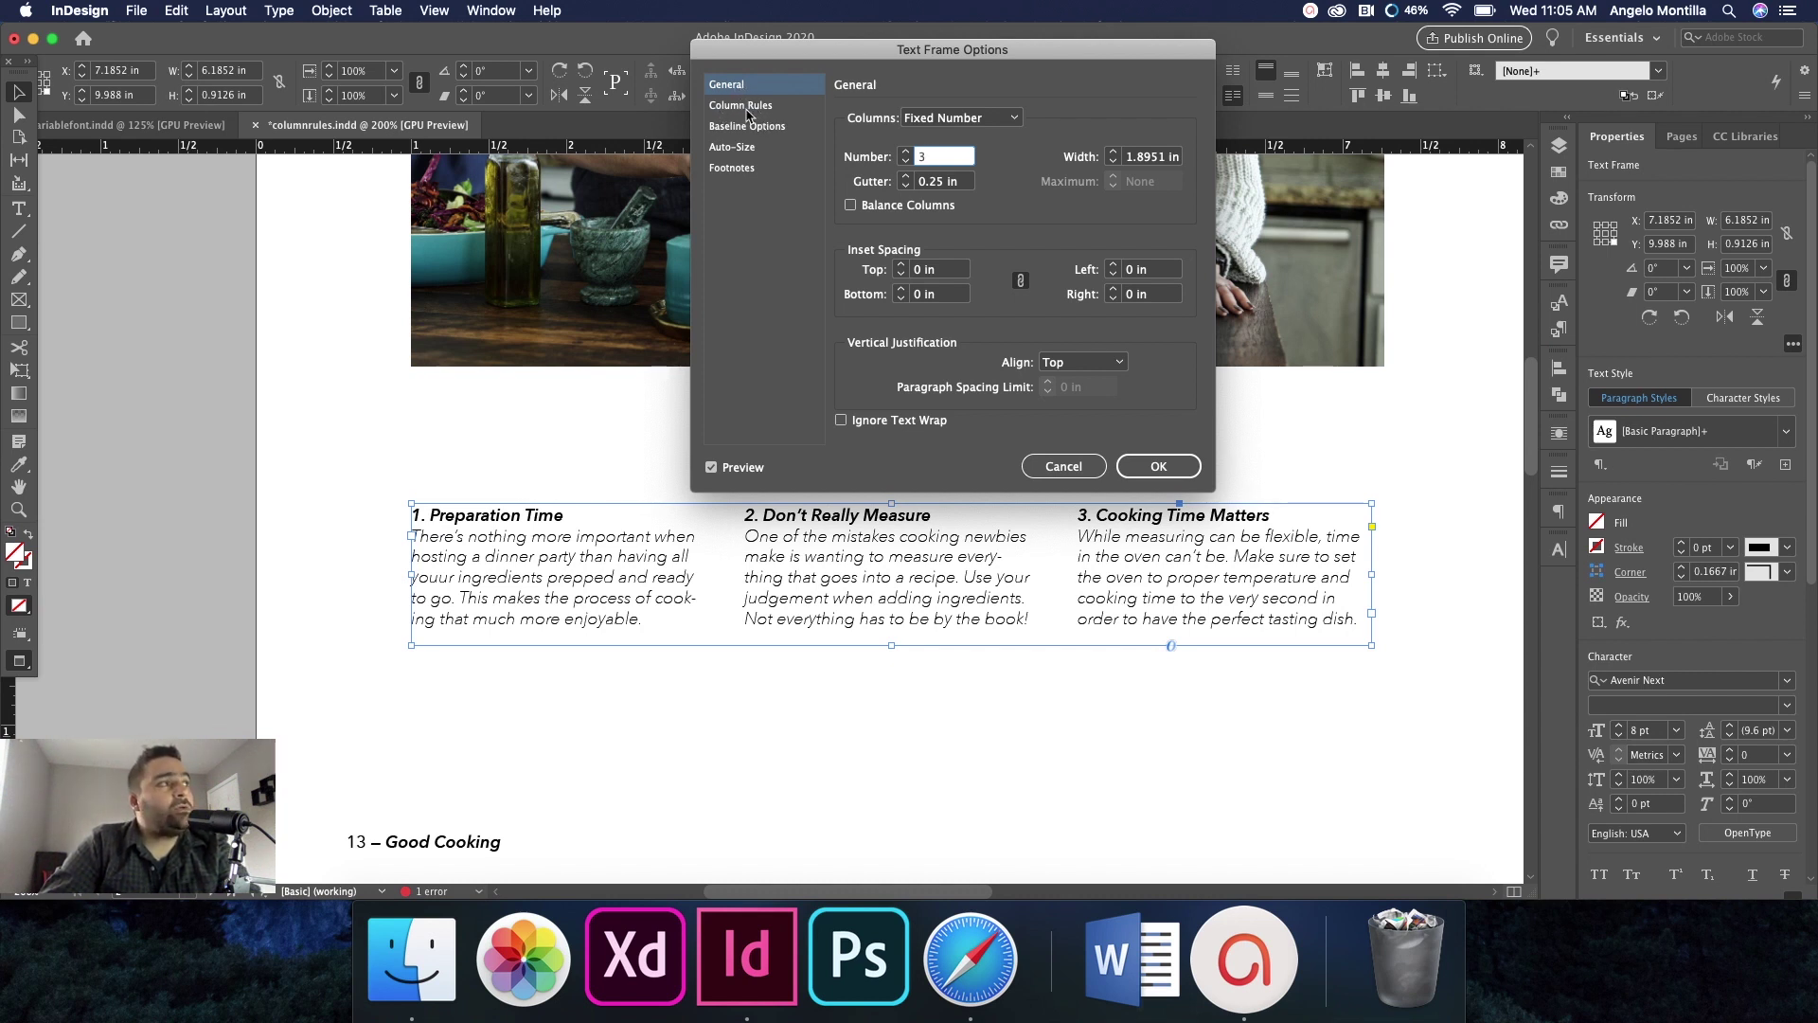
click(746, 113)
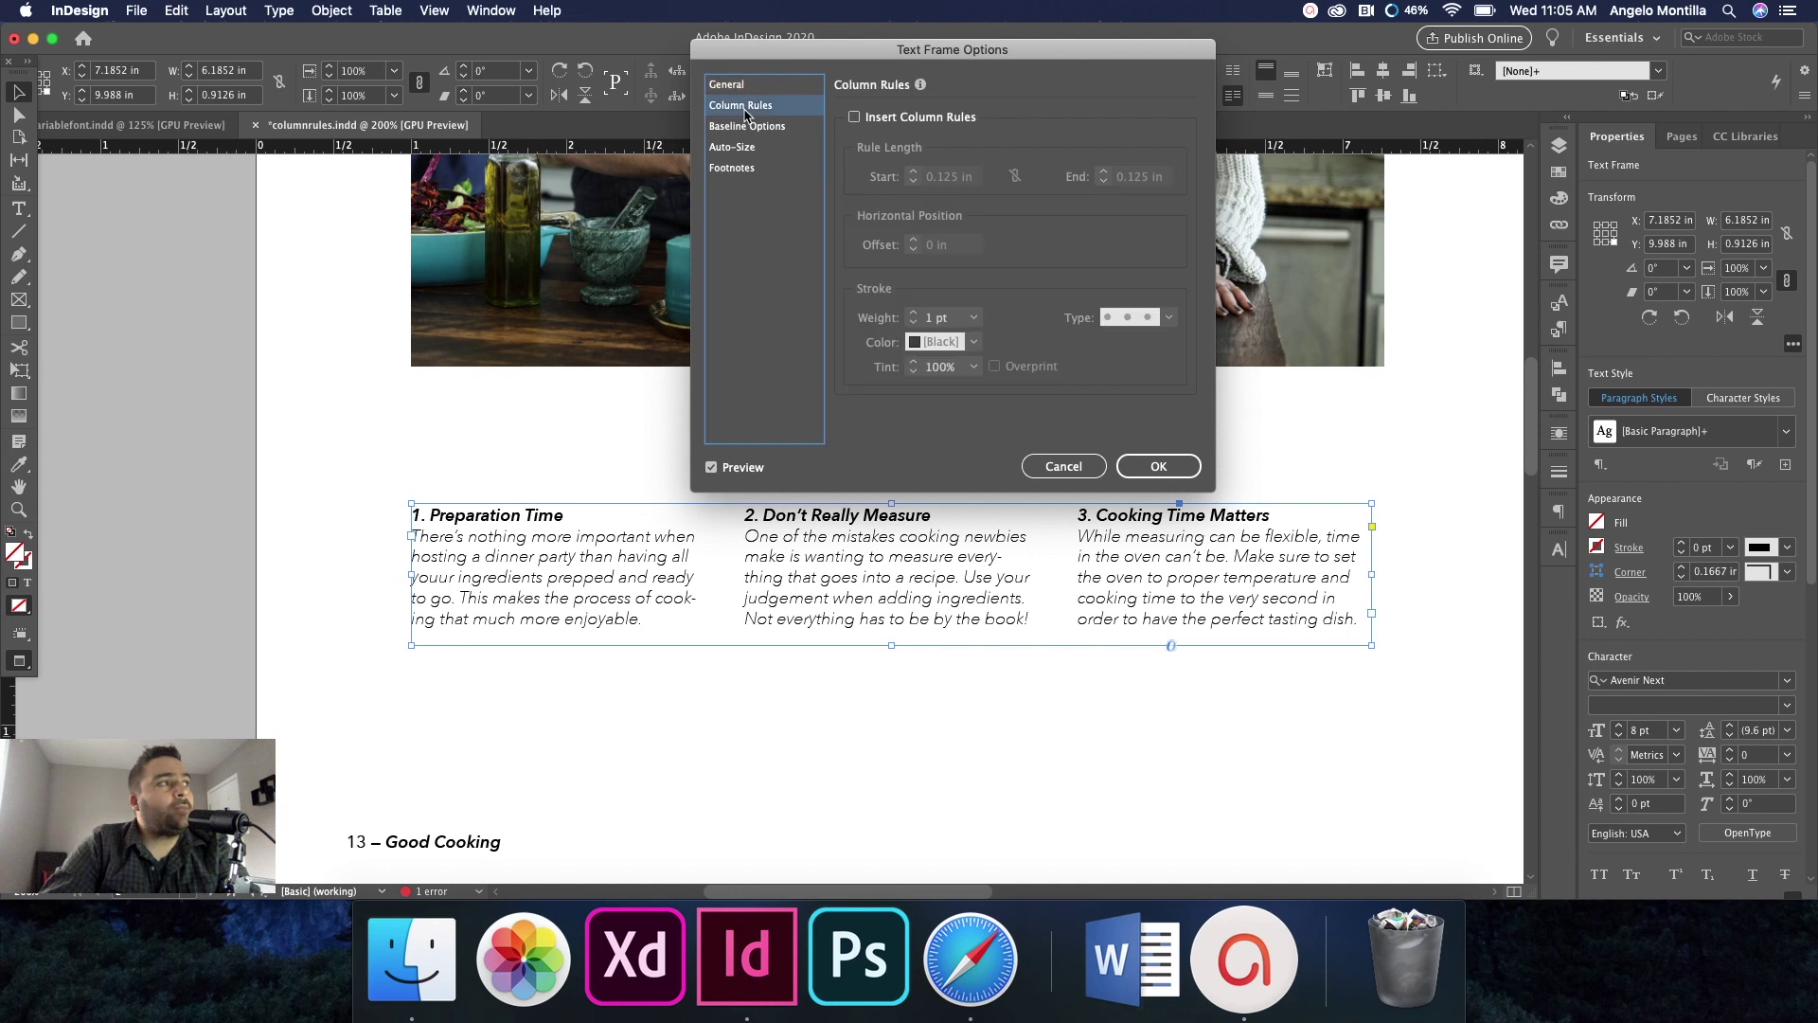
Insert column rules with linked start and end insets of 0.25 in.
click(854, 117)
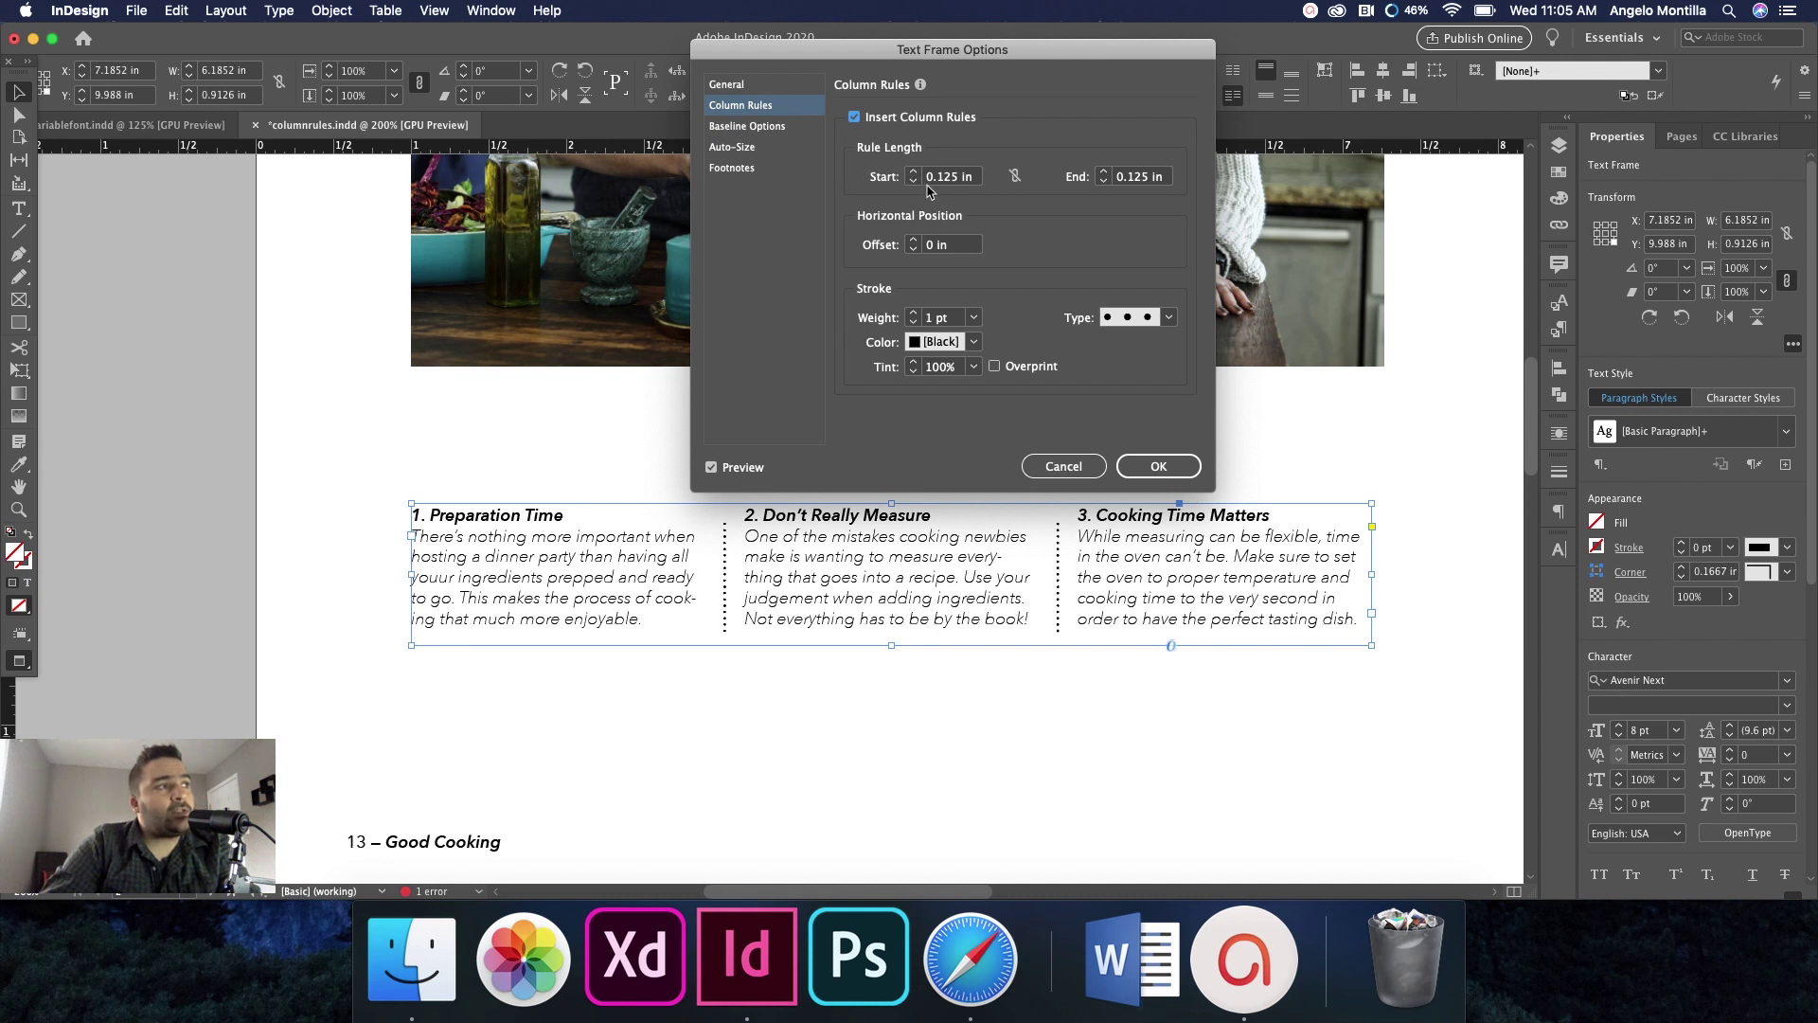
click(1014, 176)
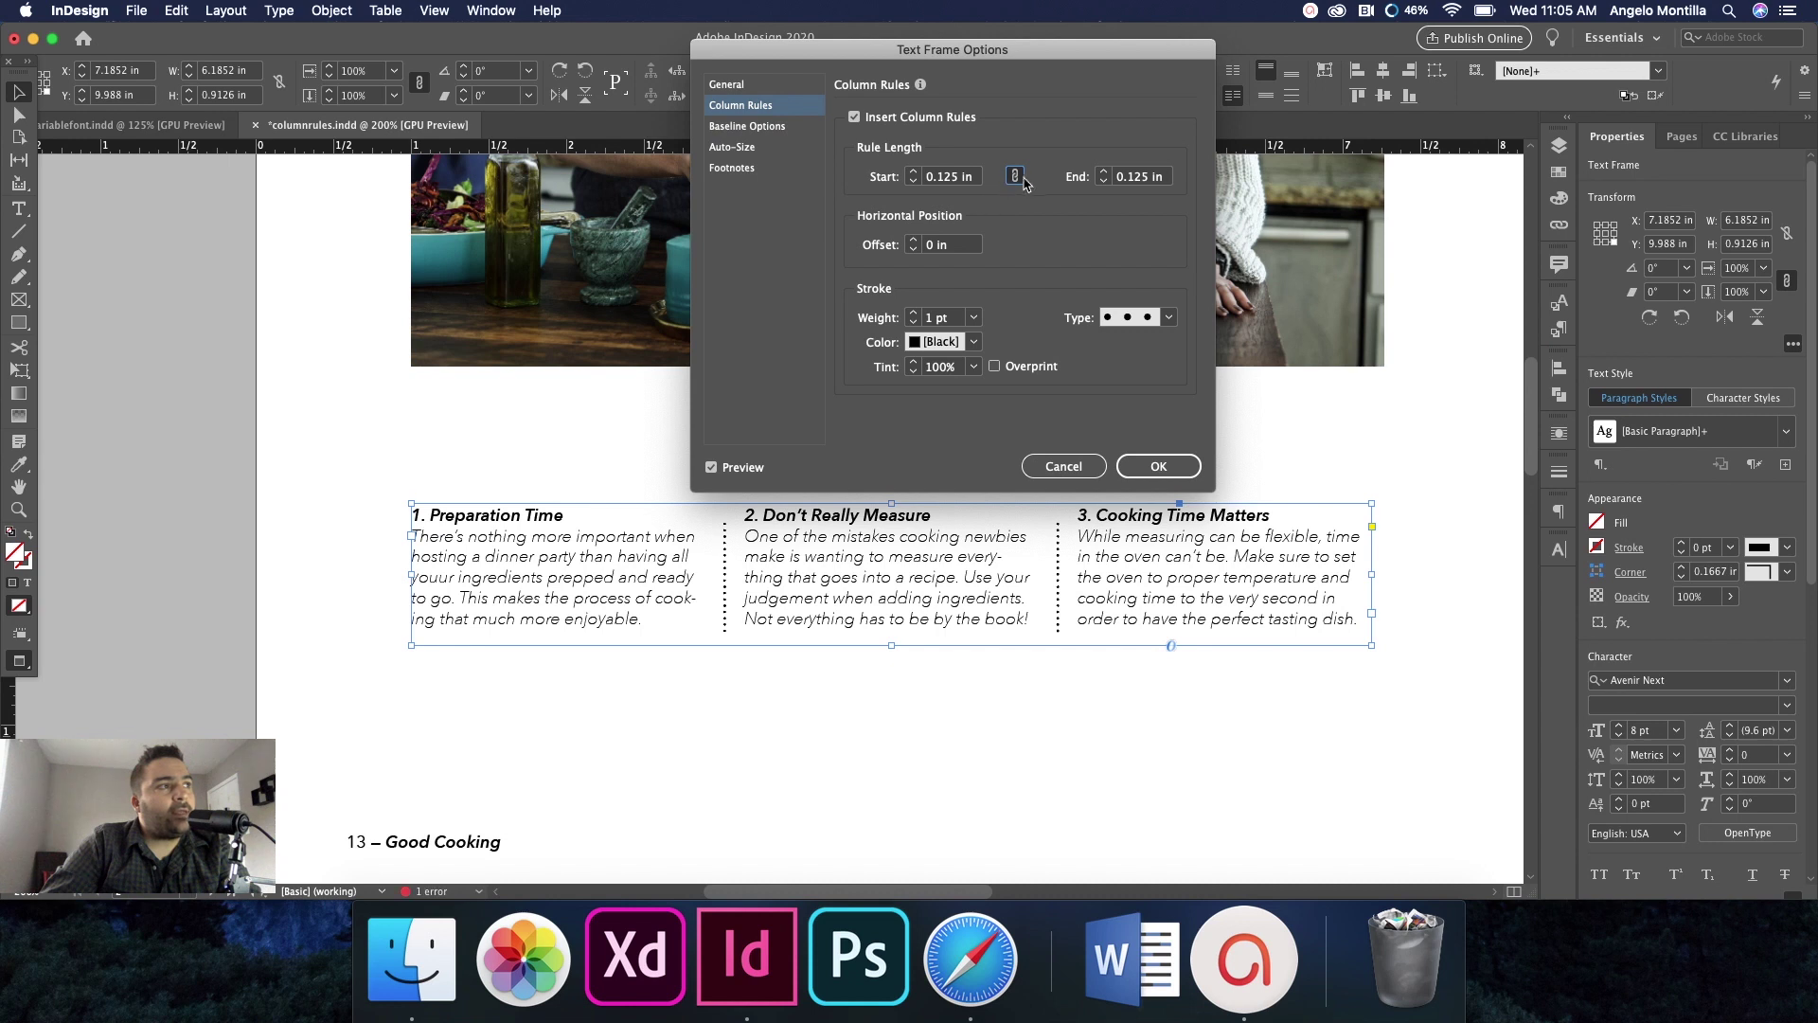
click(1016, 177)
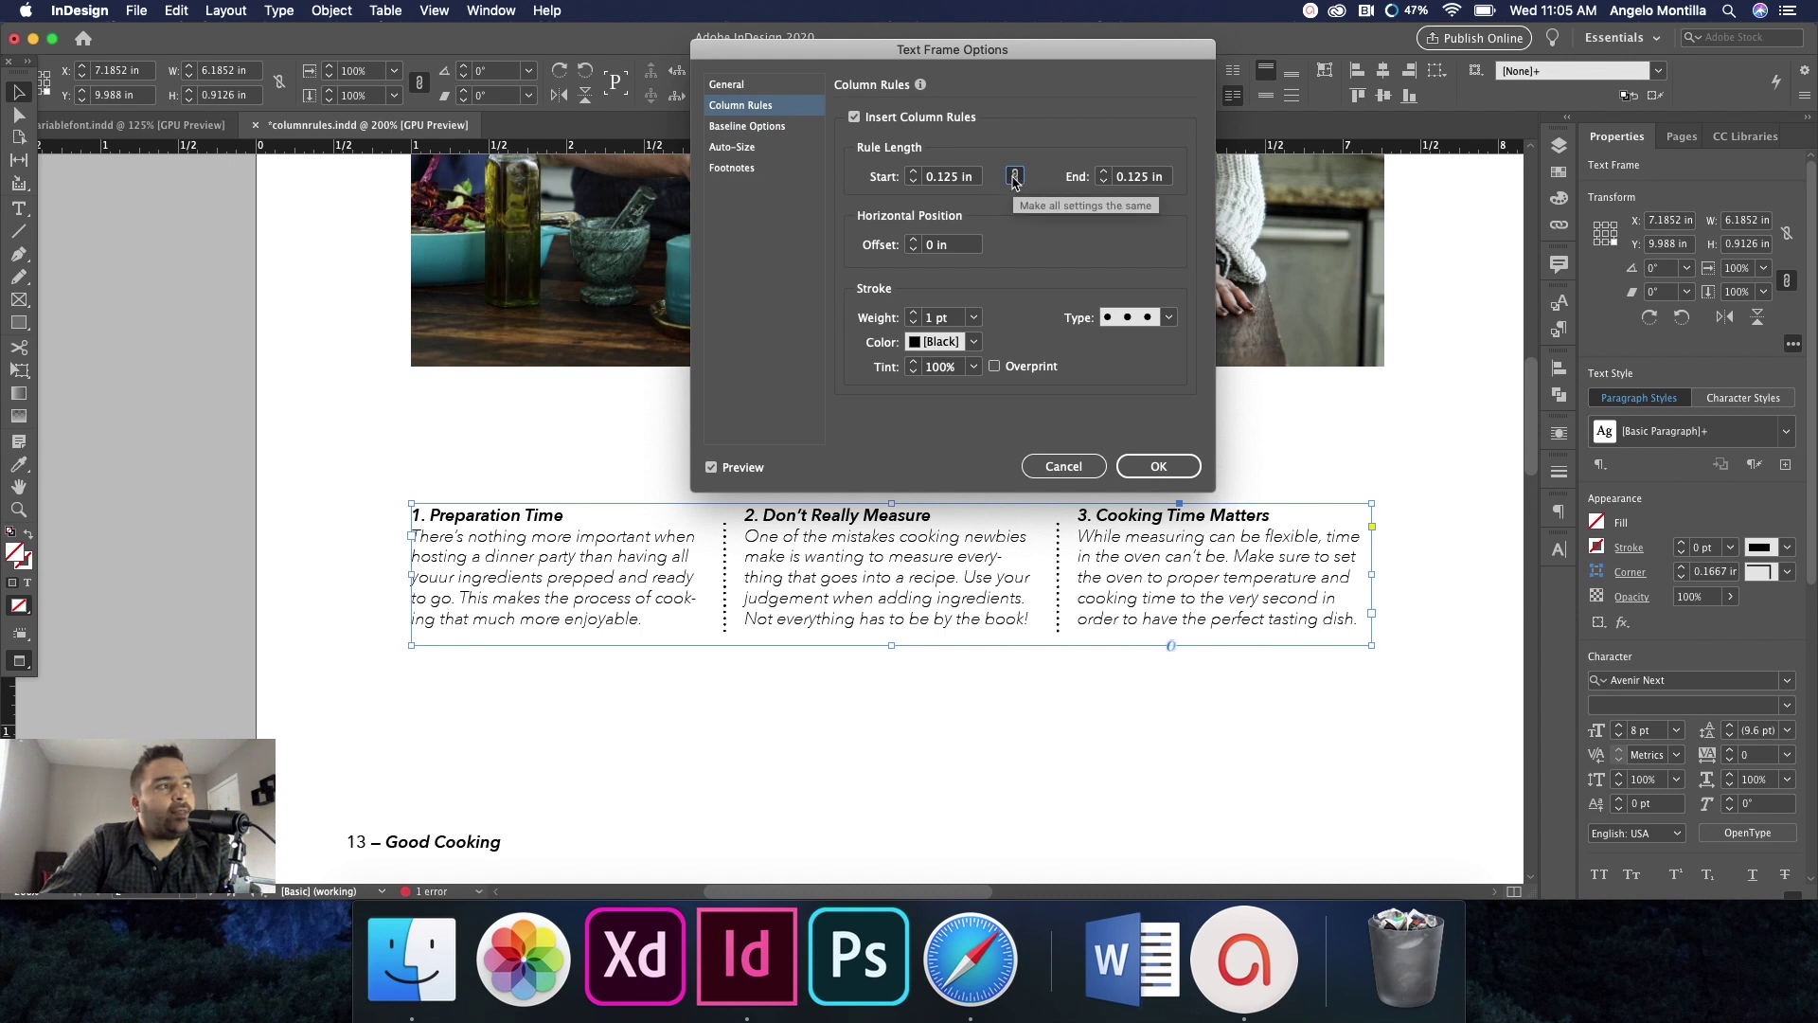
click(914, 171)
click(914, 181)
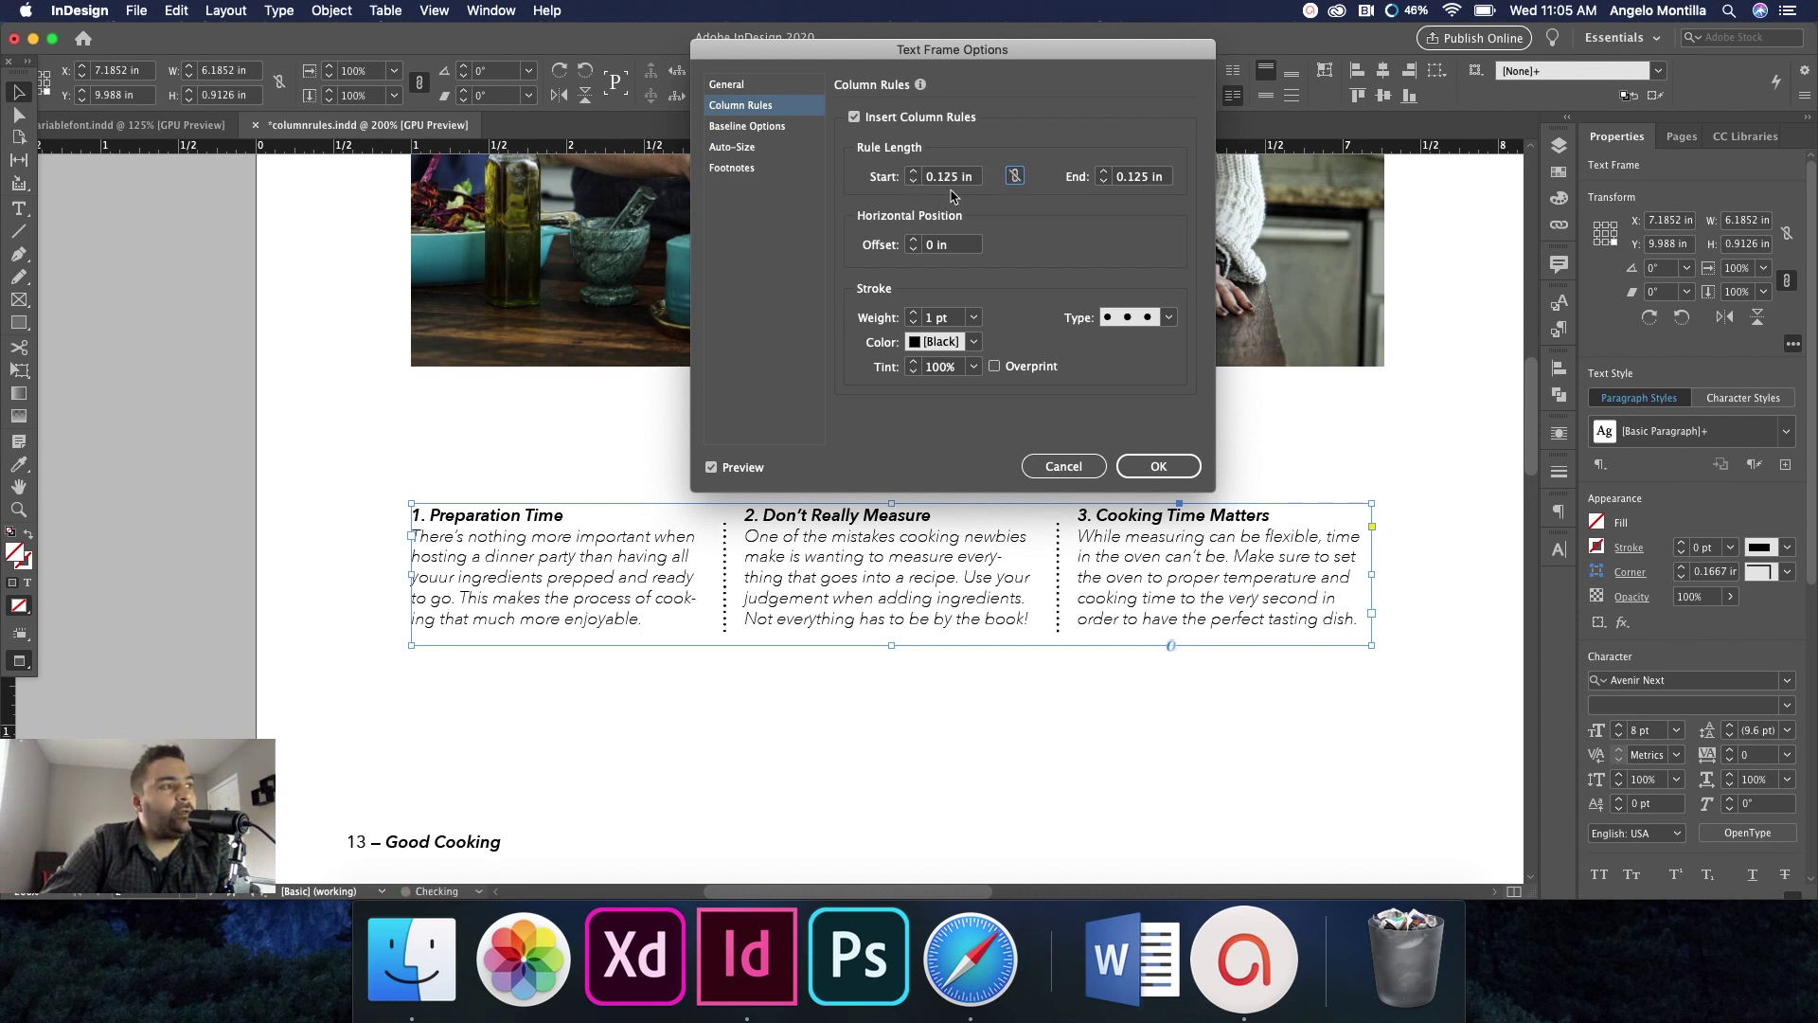
click(914, 171)
click(914, 172)
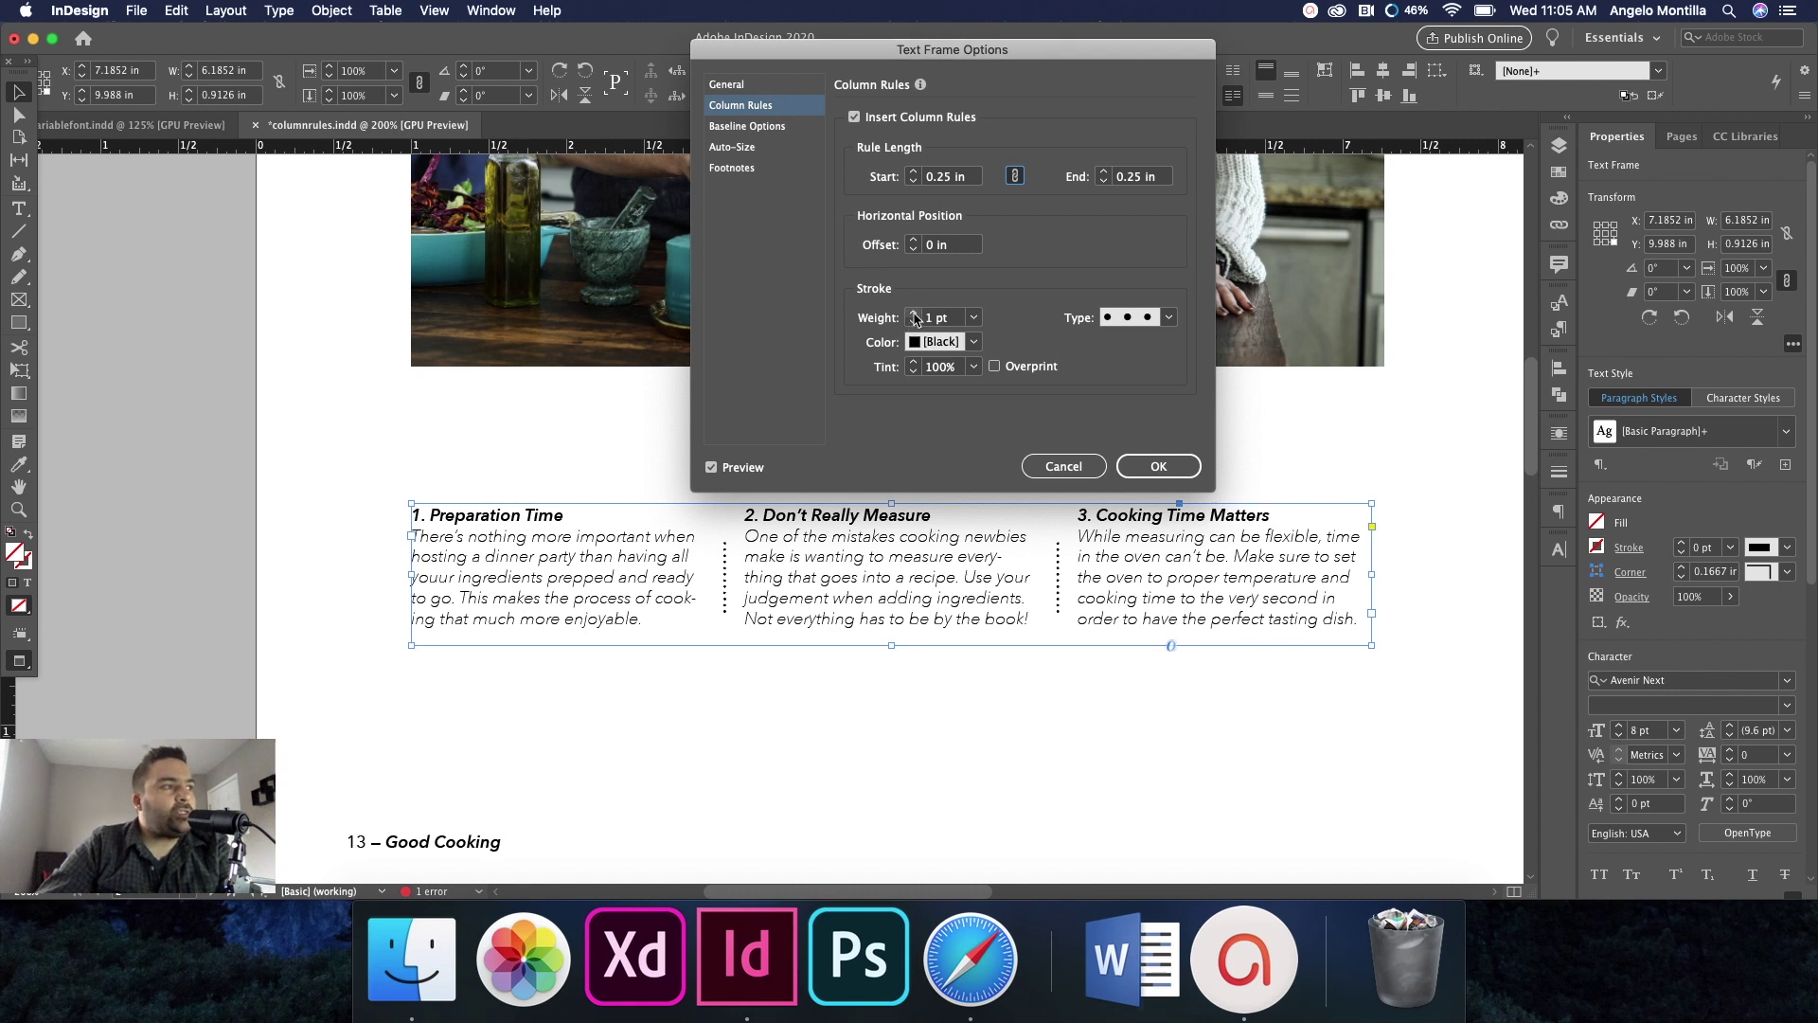
Colour the rules with the R=67 G=150 B=154 teal swatch, keep them Dotted, and apply.
click(973, 342)
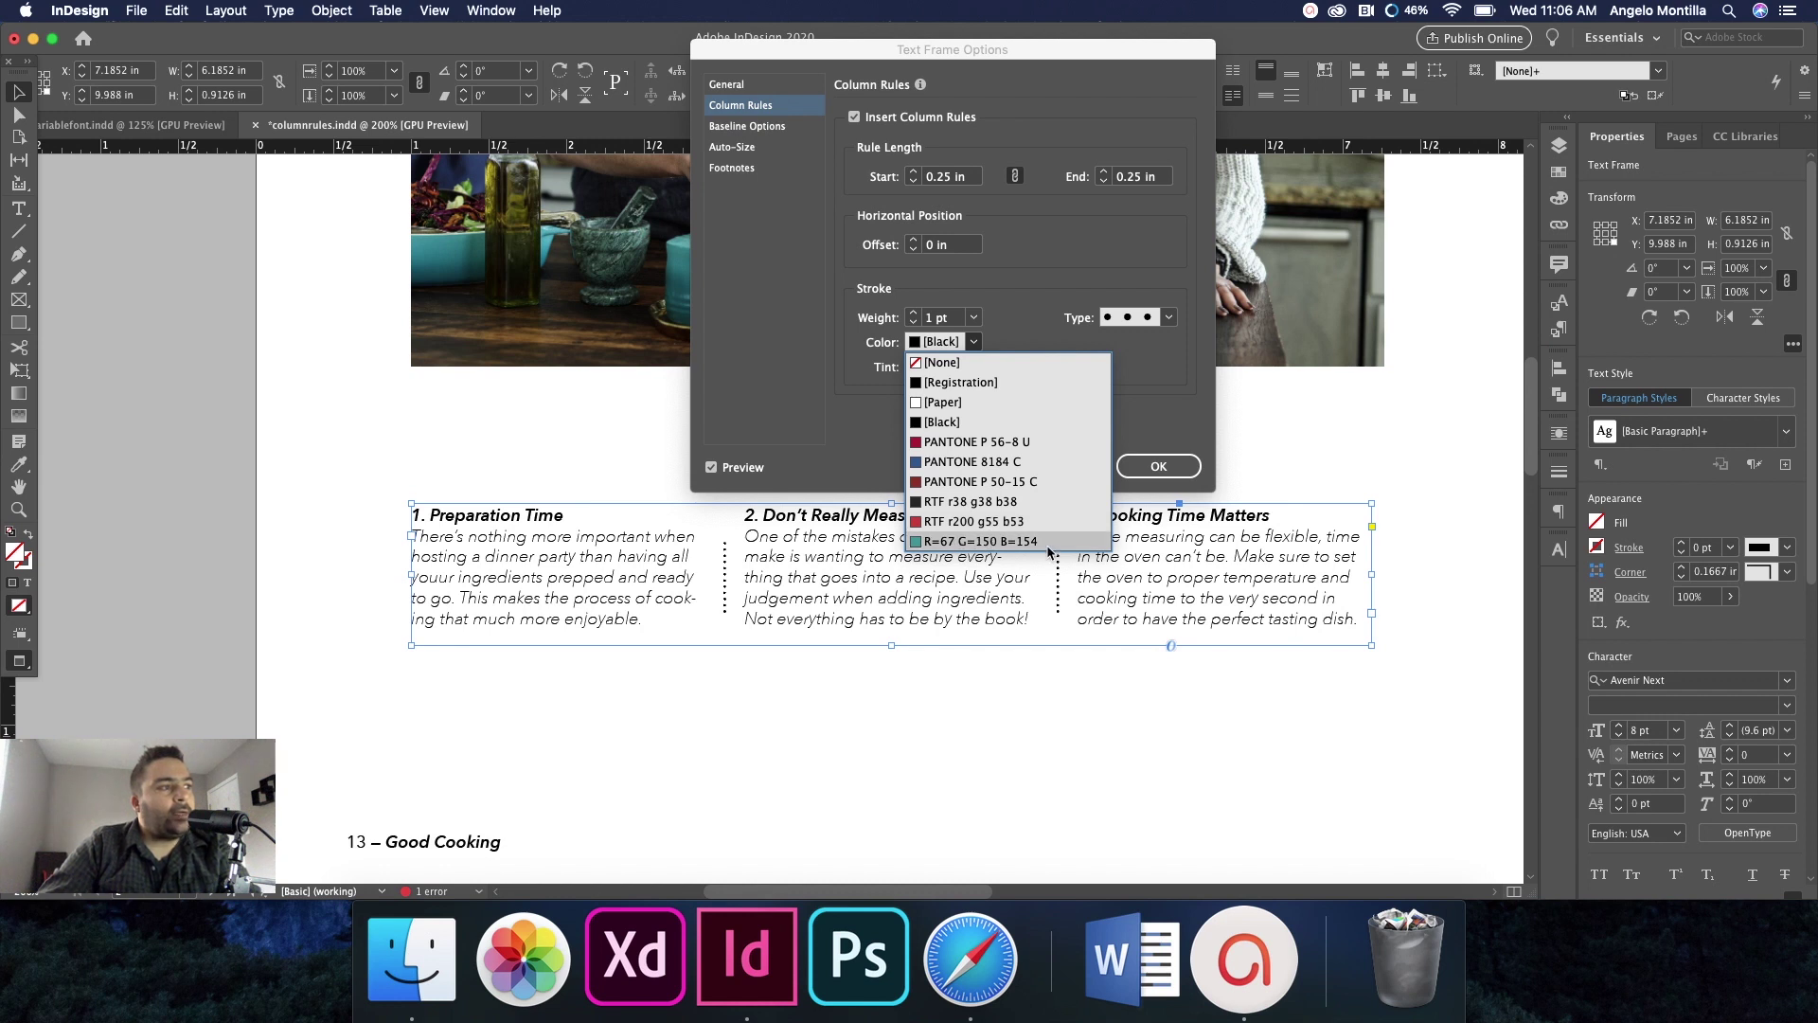
click(977, 542)
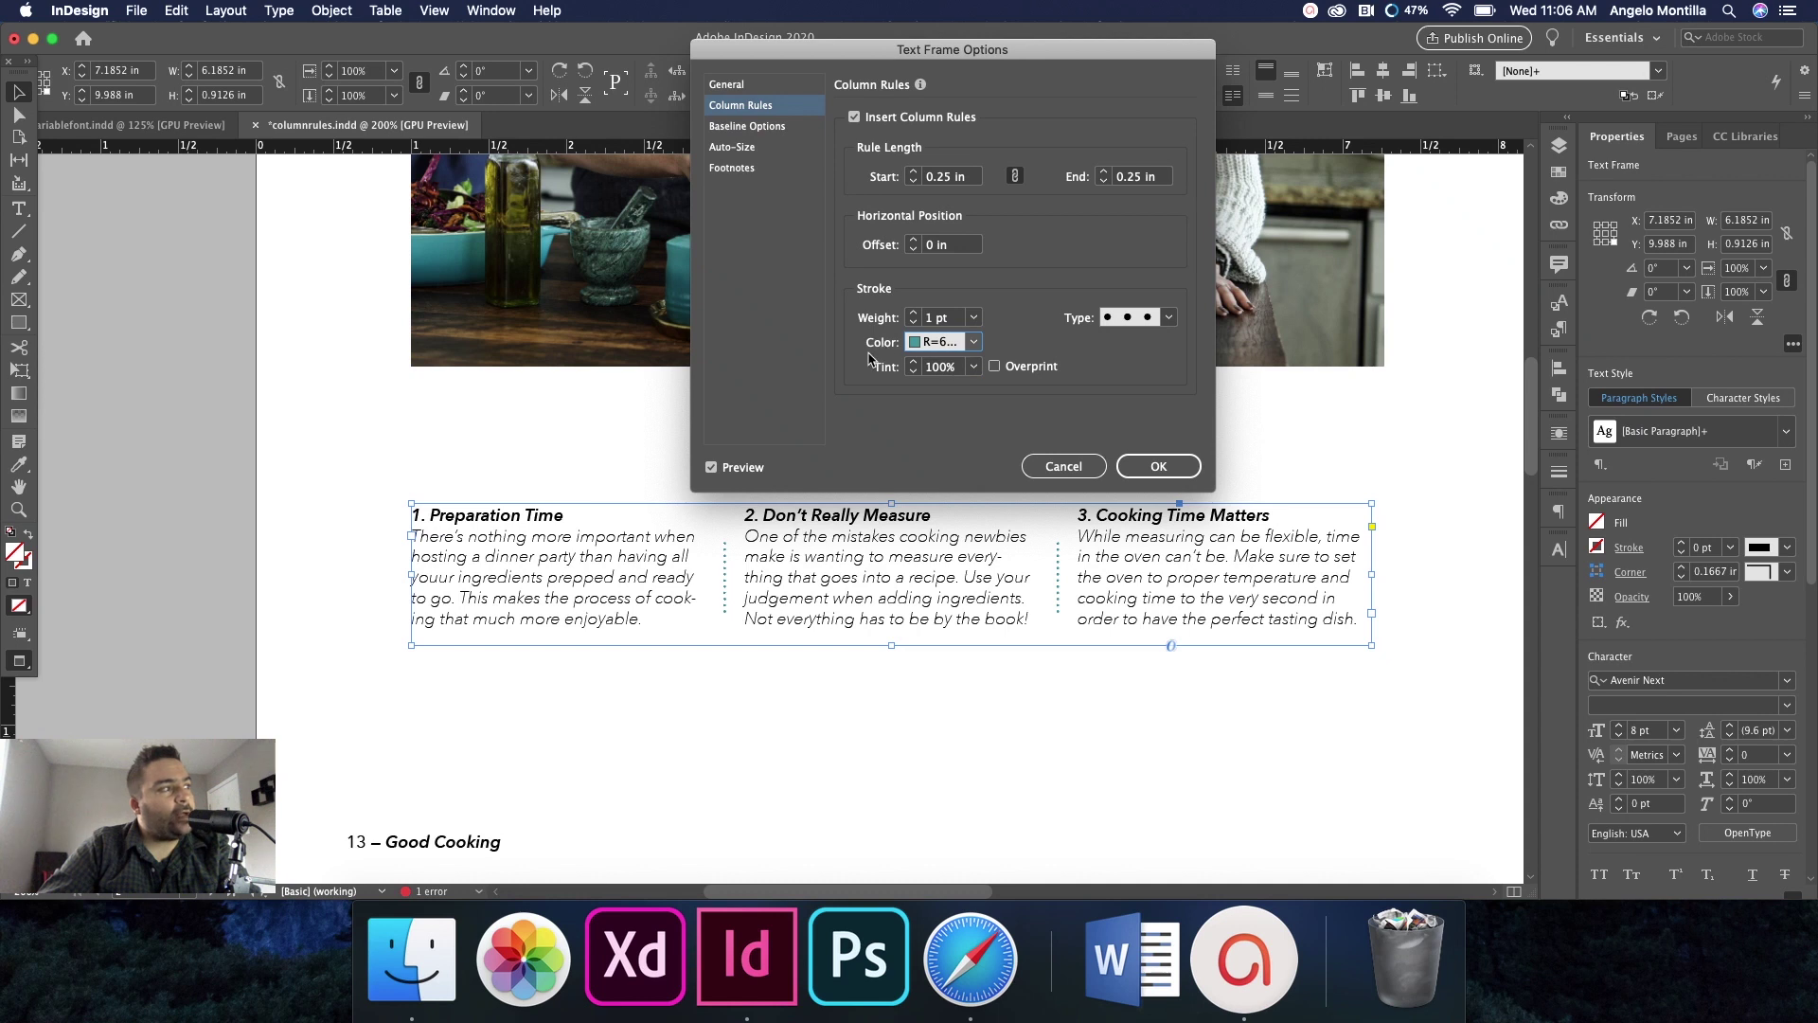
click(1171, 318)
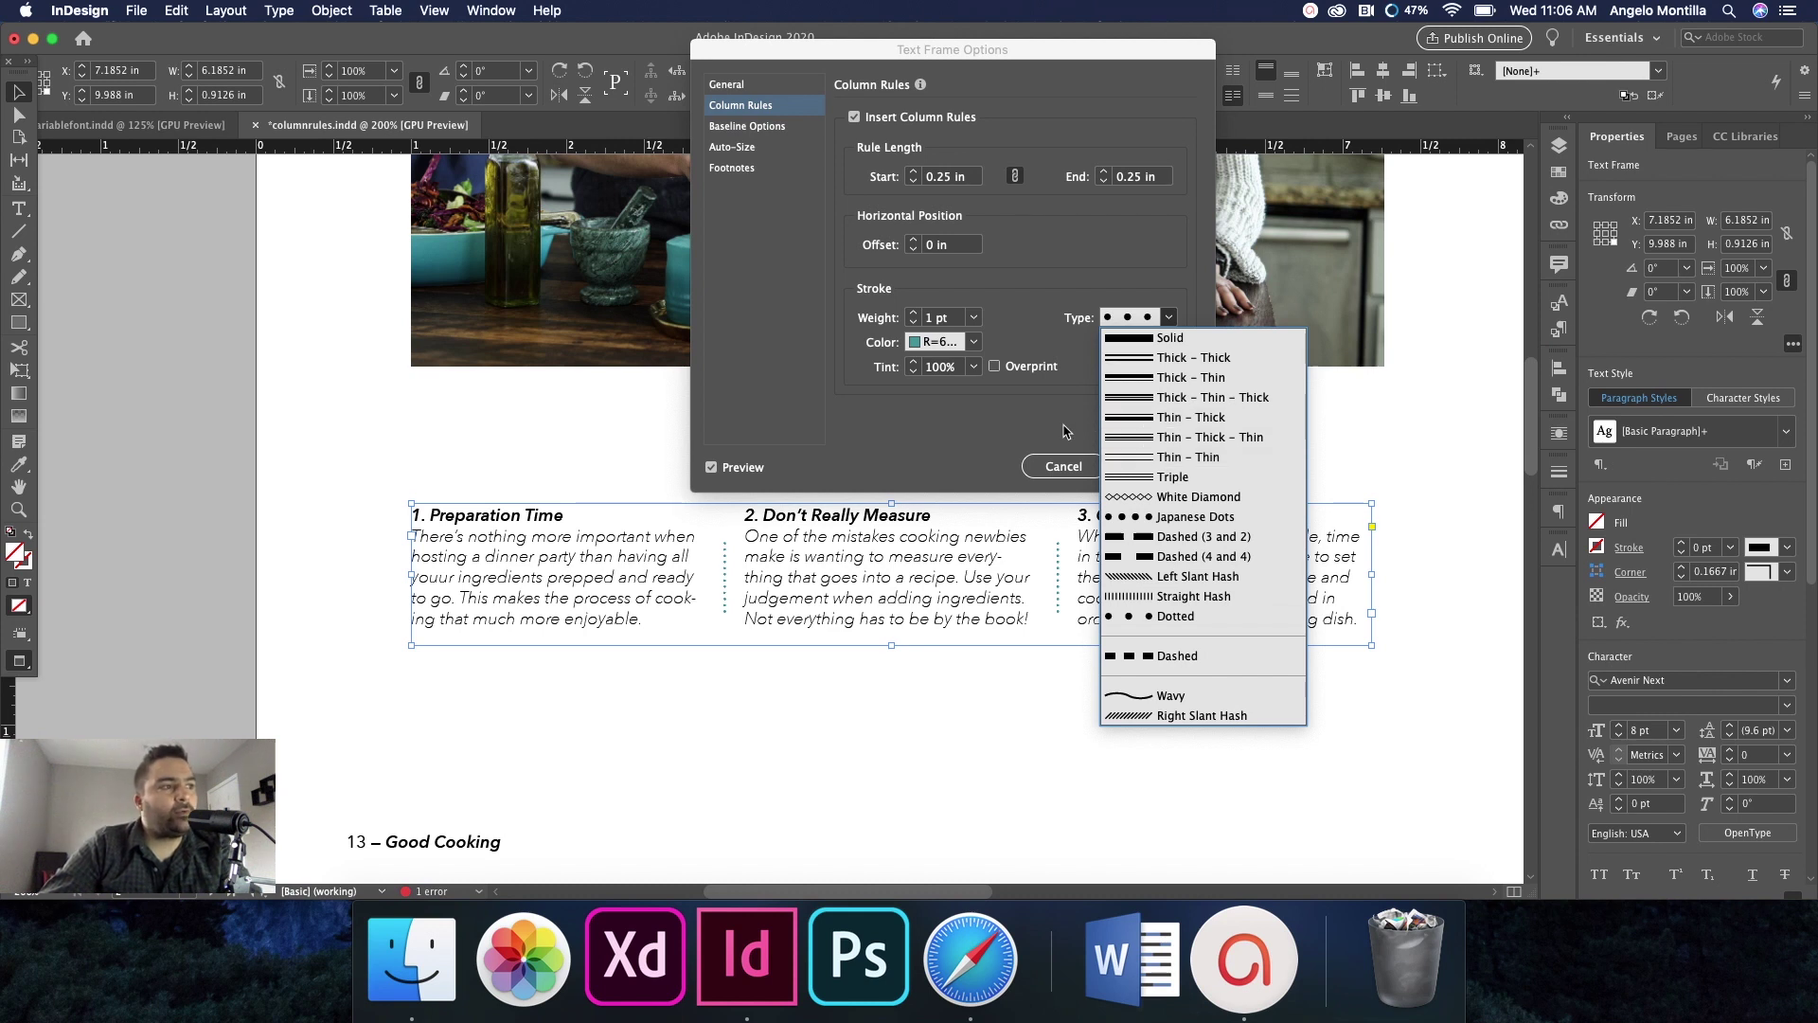
click(1098, 434)
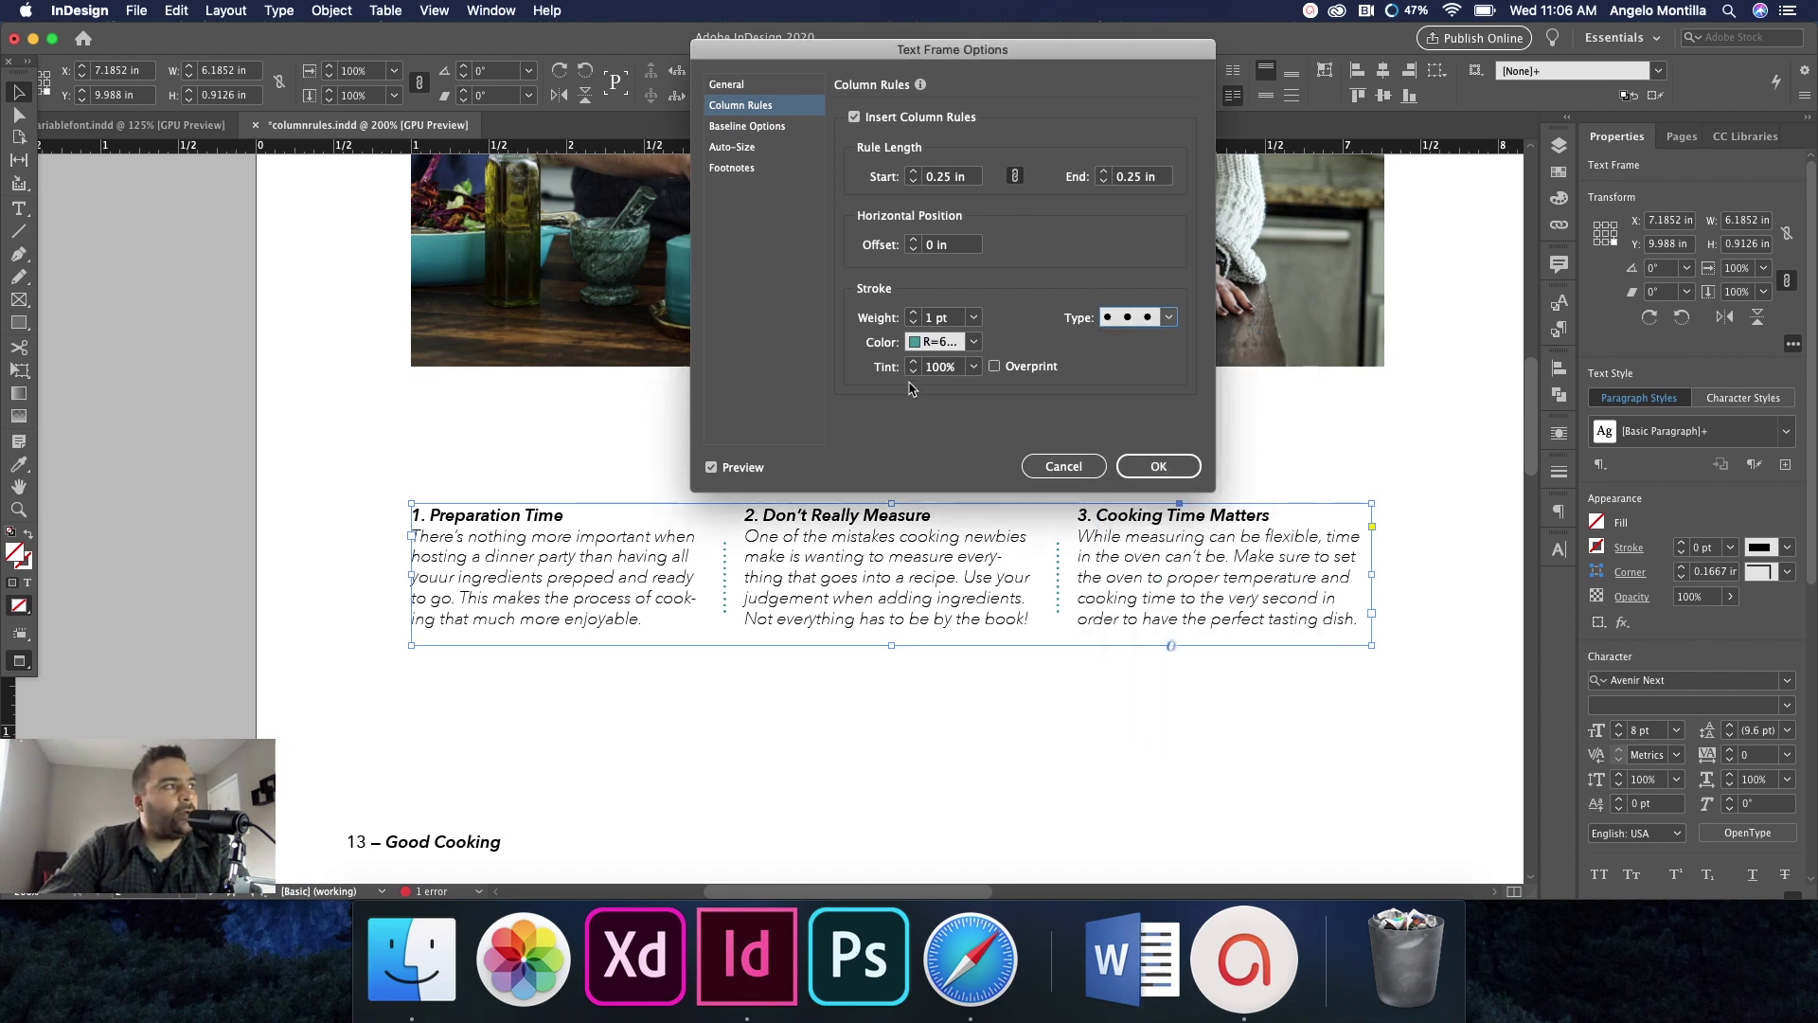
click(1136, 467)
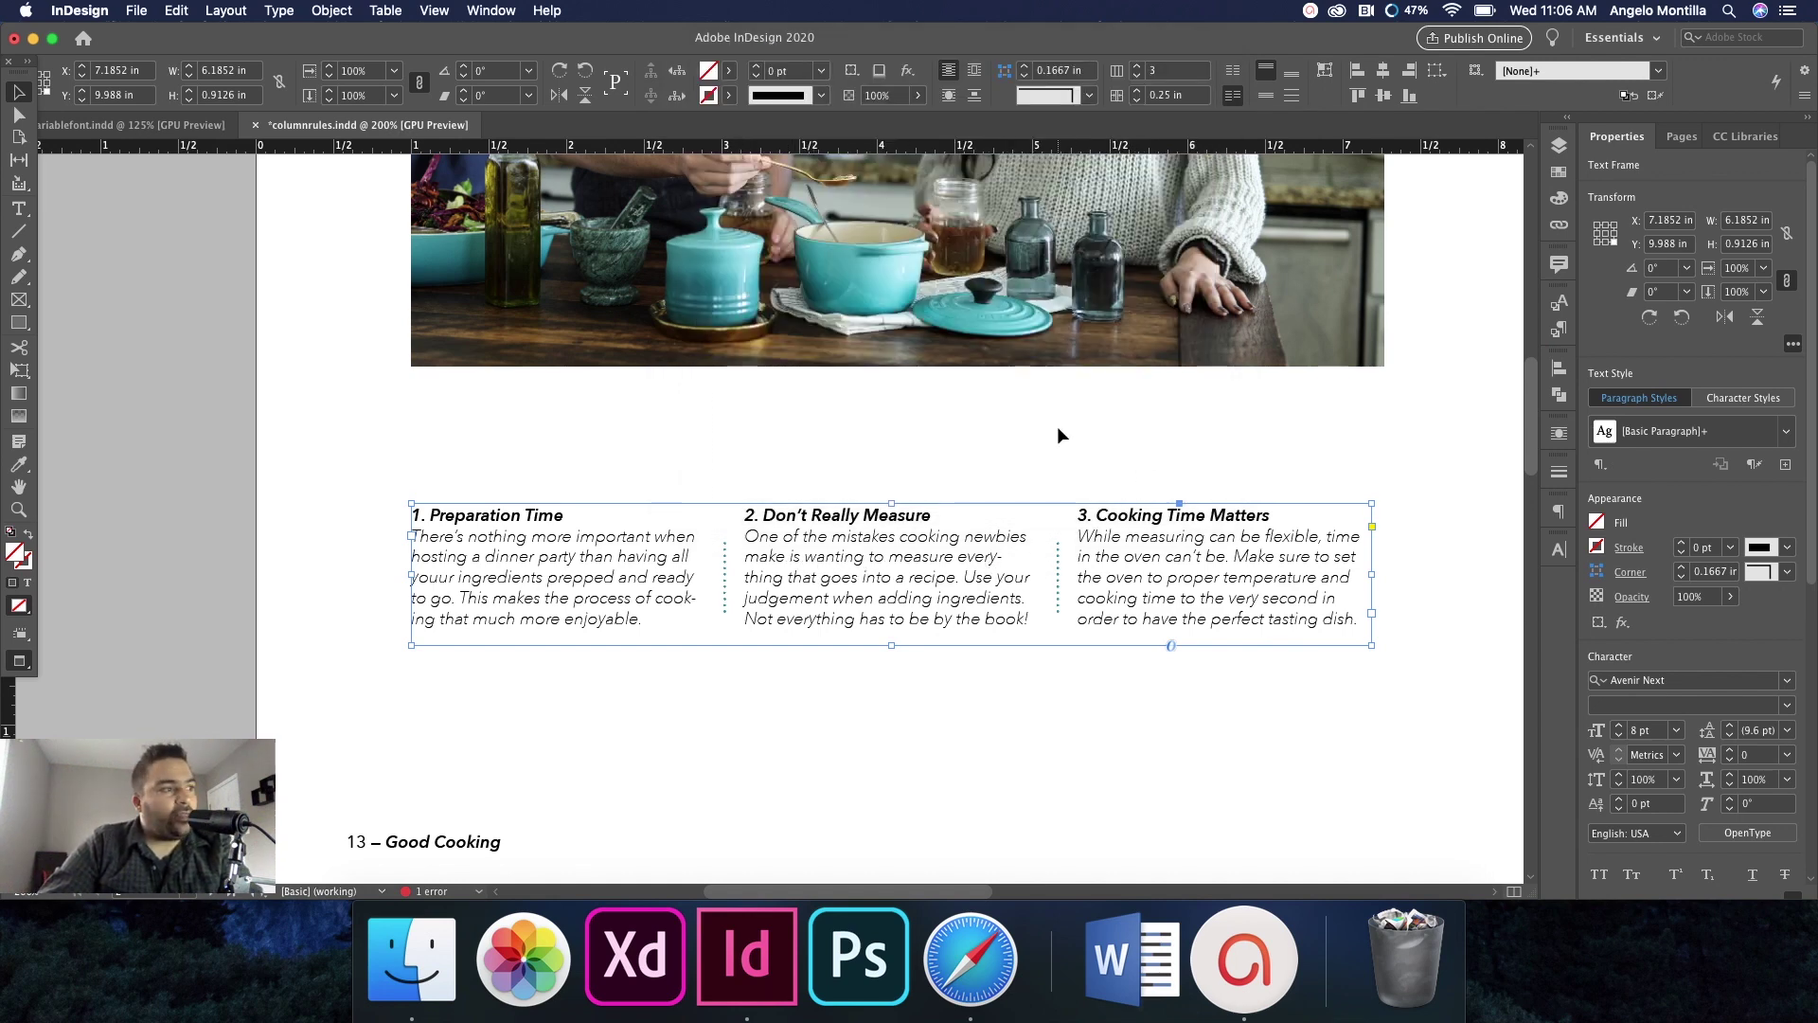
Apply the R=67 G=150 B=154 teal swatch to tip headings 1, 2 and 3.
double_click(558, 514)
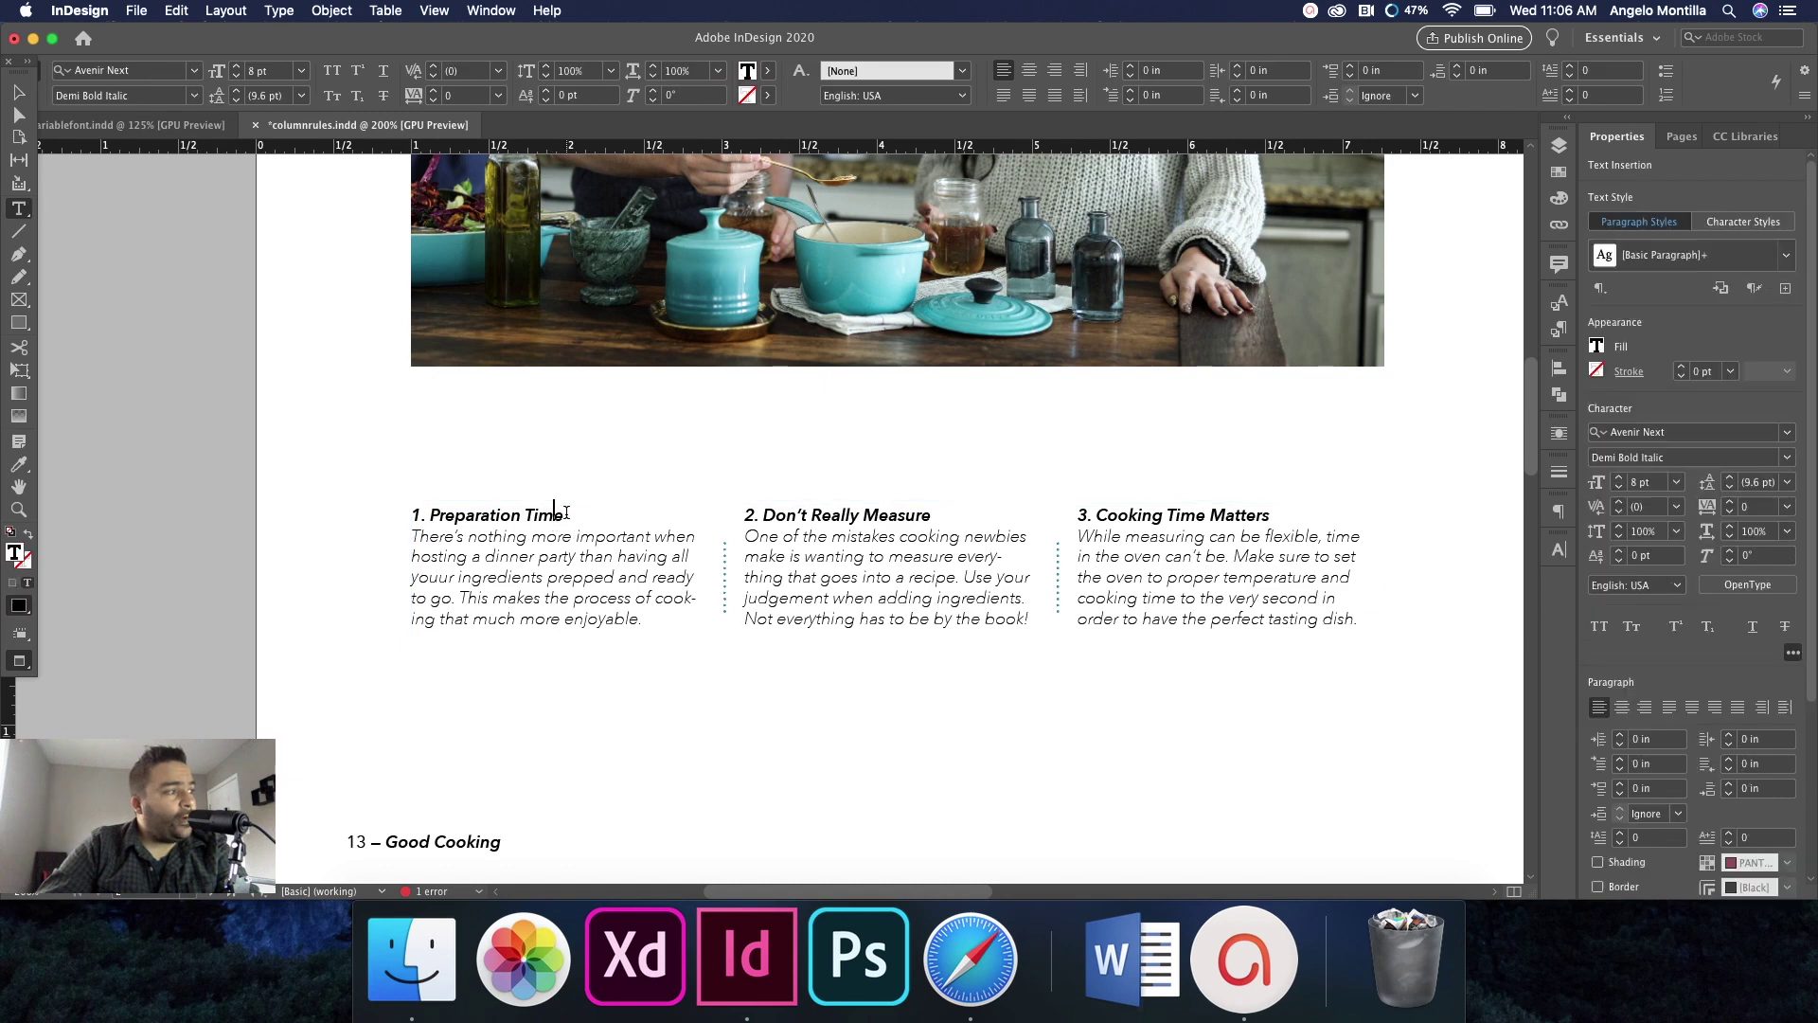
drag(566, 513, 409, 517)
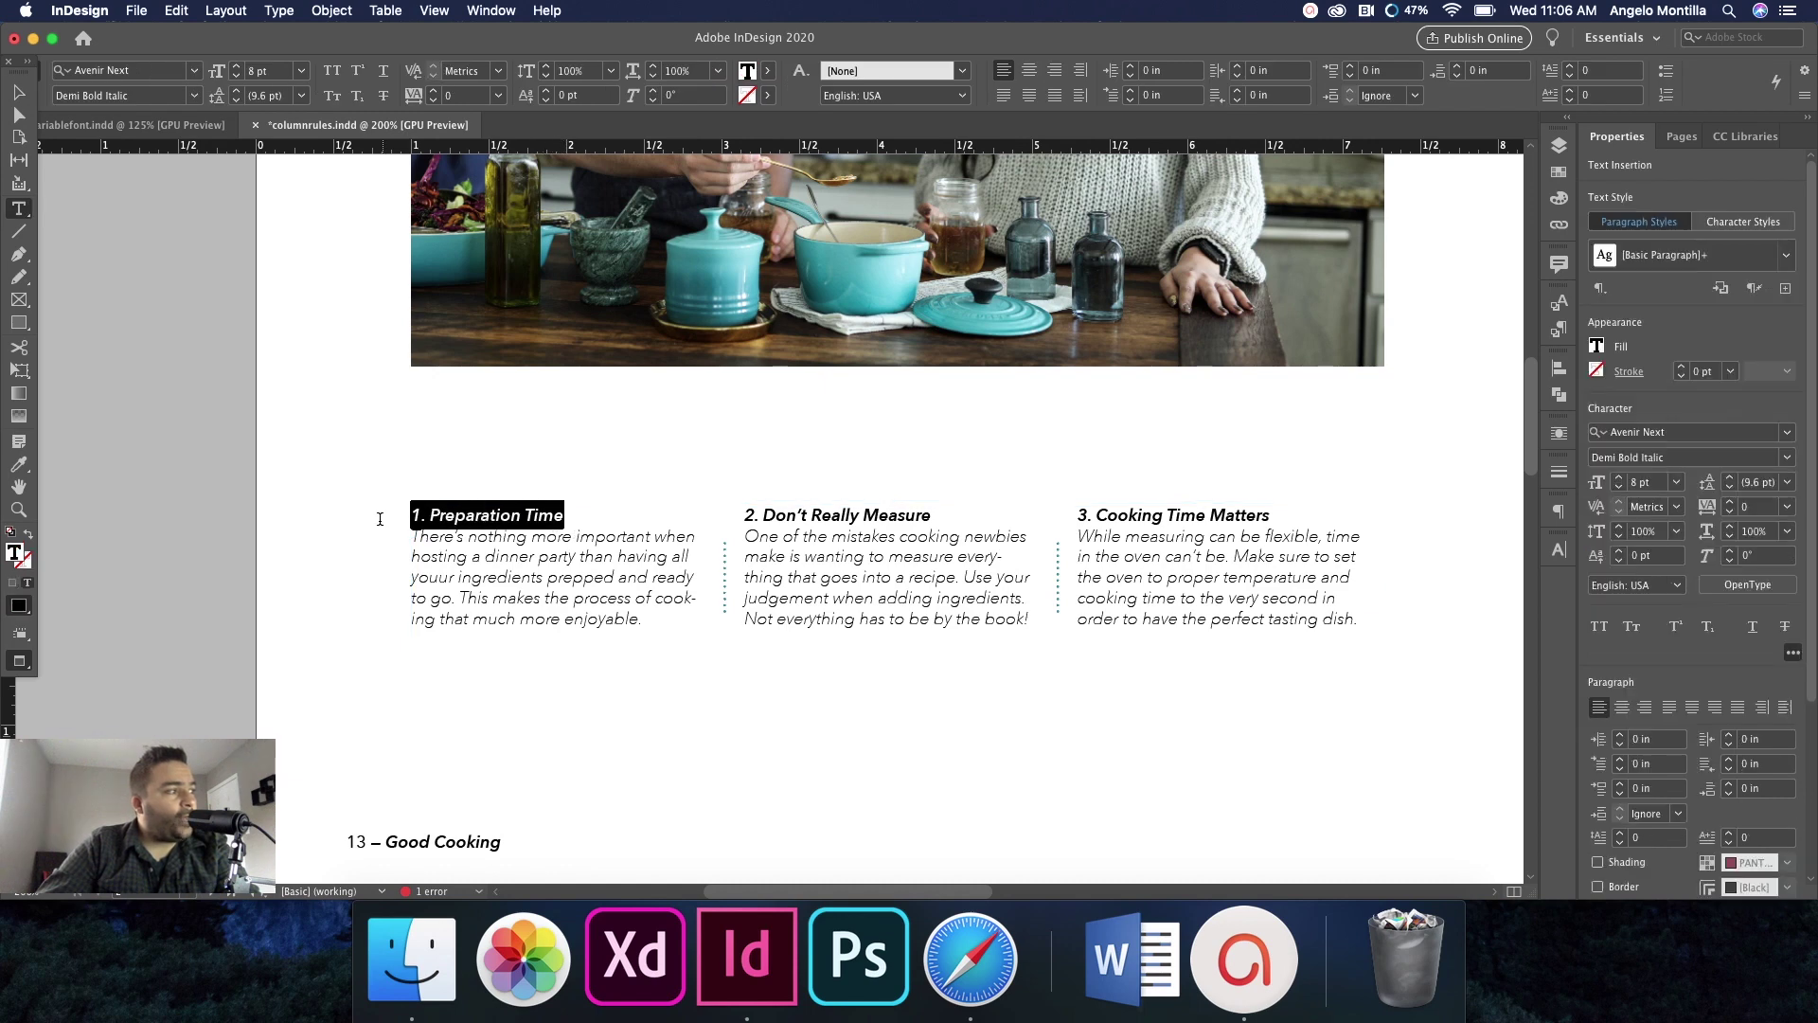
click(1560, 196)
click(1386, 344)
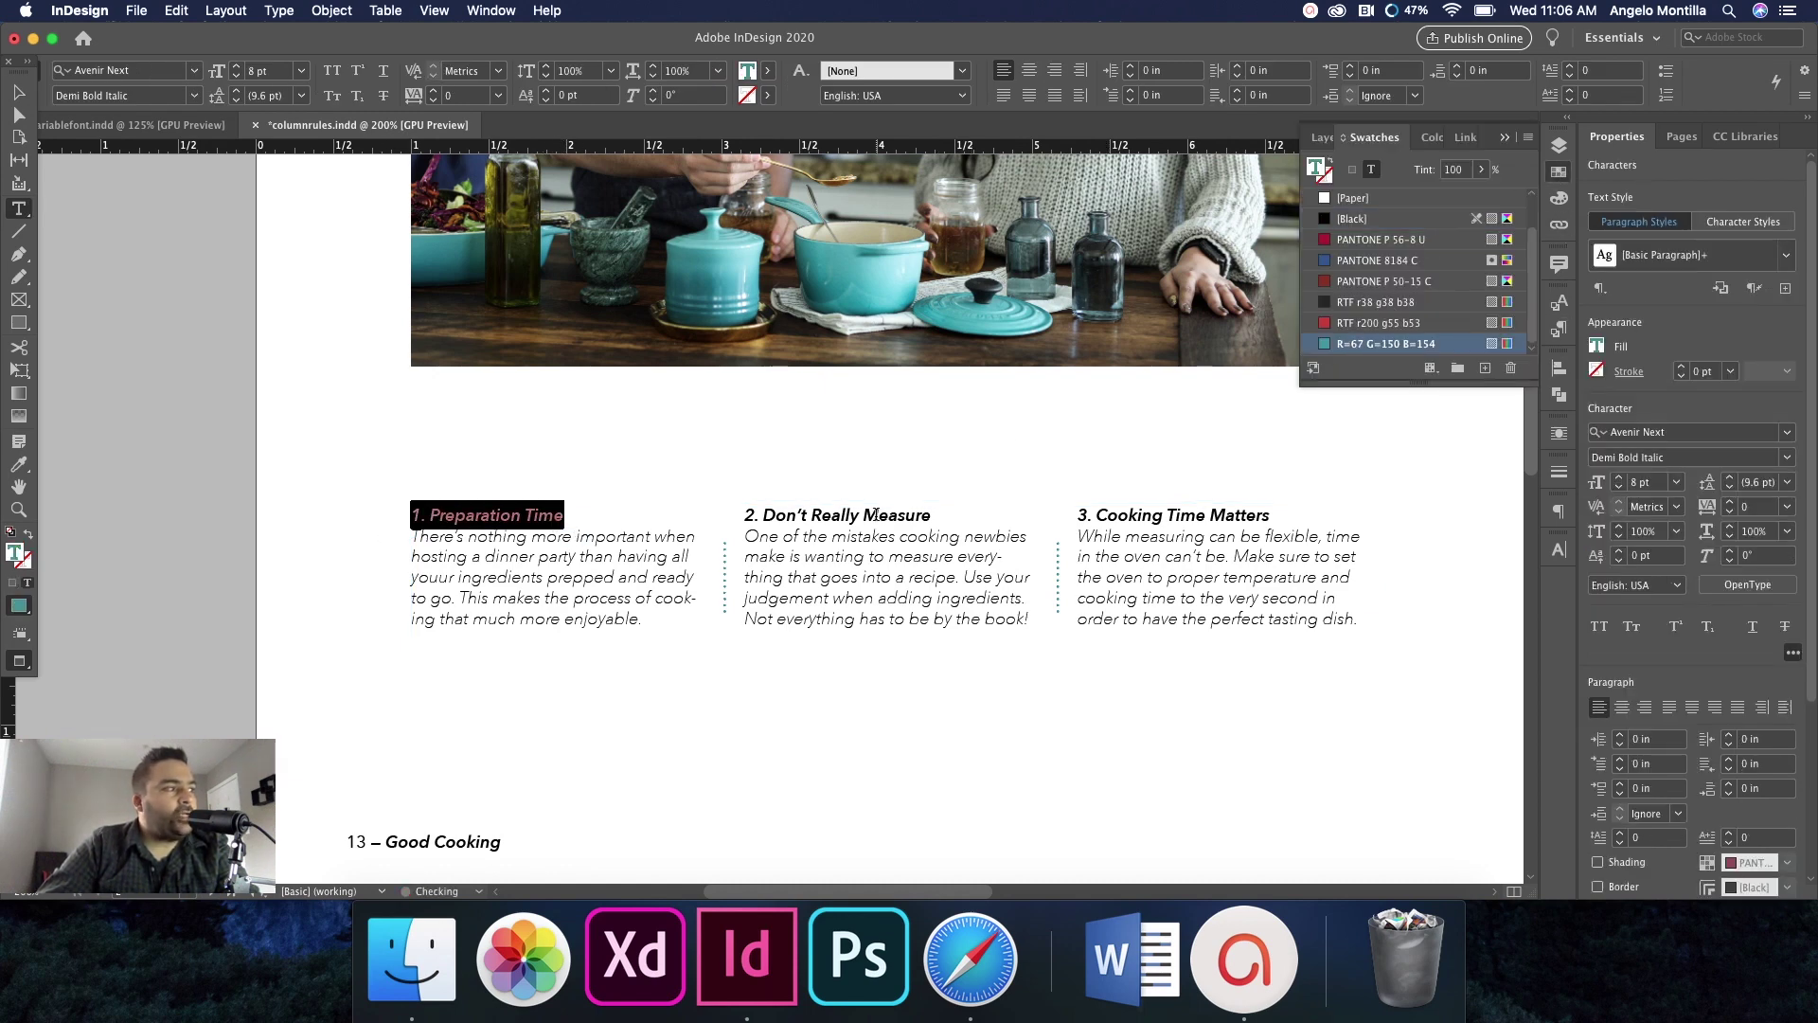
drag(875, 514, 743, 518)
click(1558, 173)
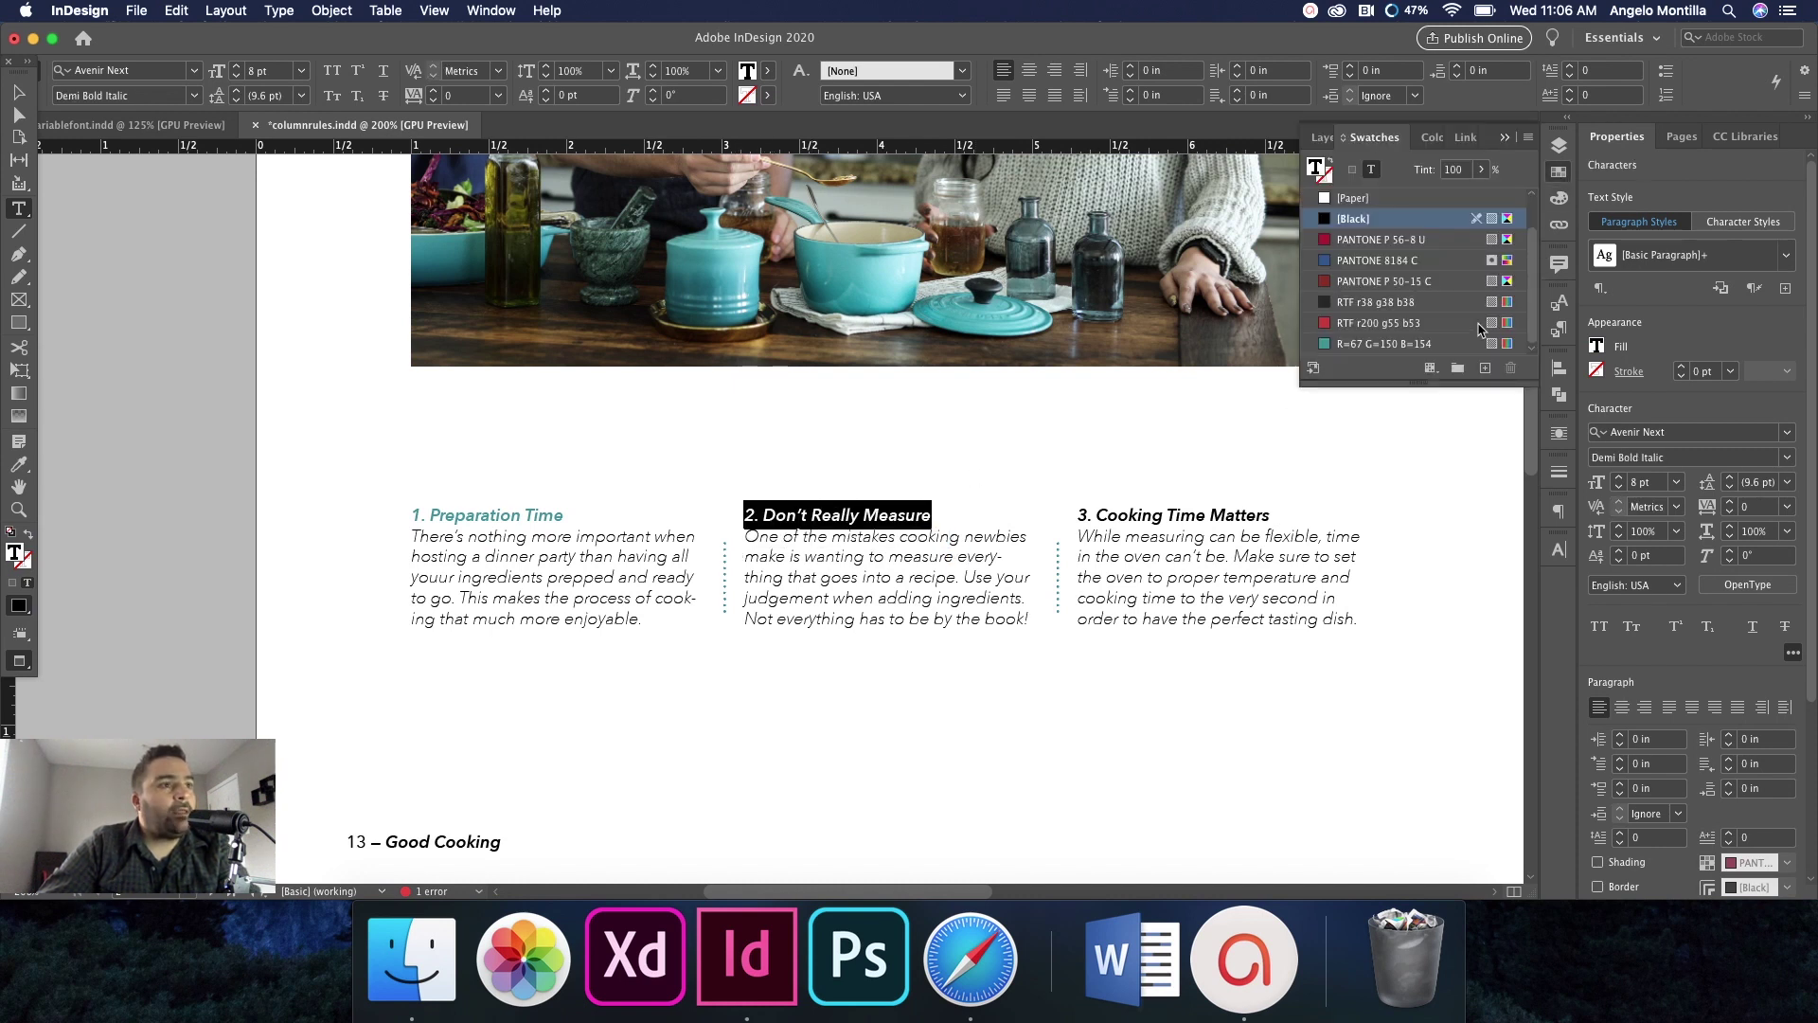
click(1411, 344)
drag(1274, 514, 1078, 516)
click(1559, 172)
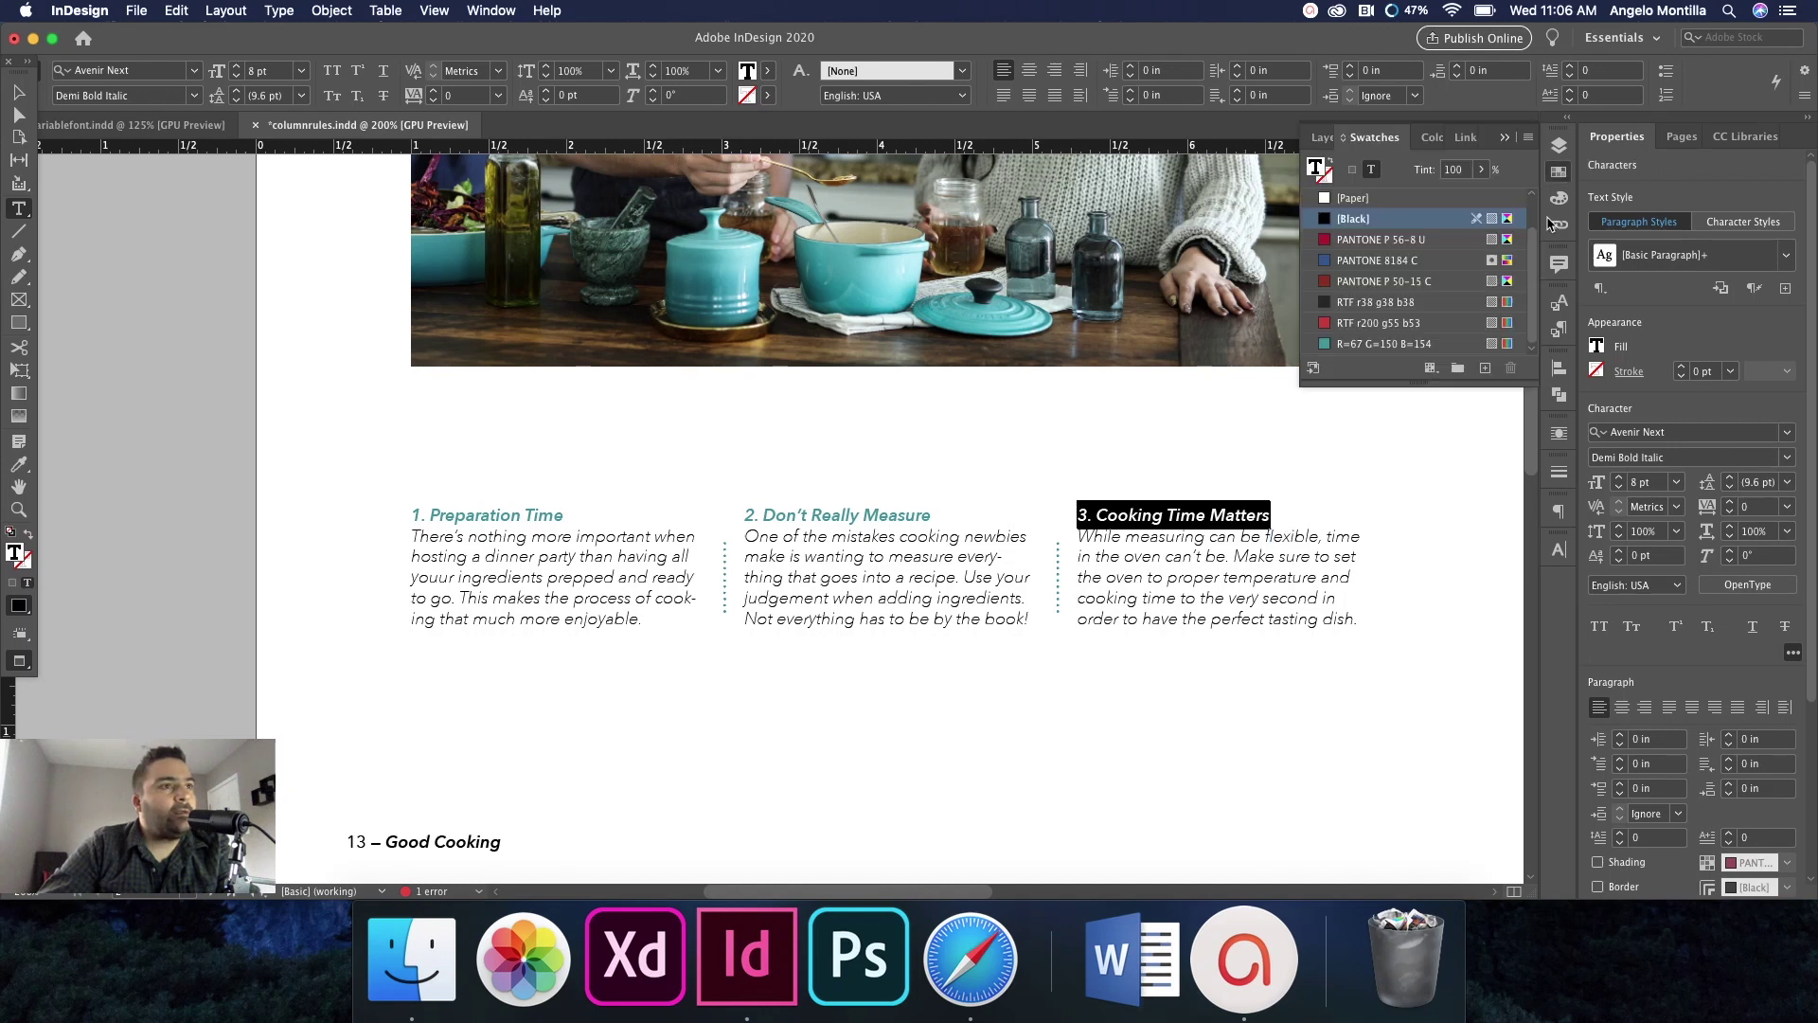
click(1395, 343)
click(1176, 523)
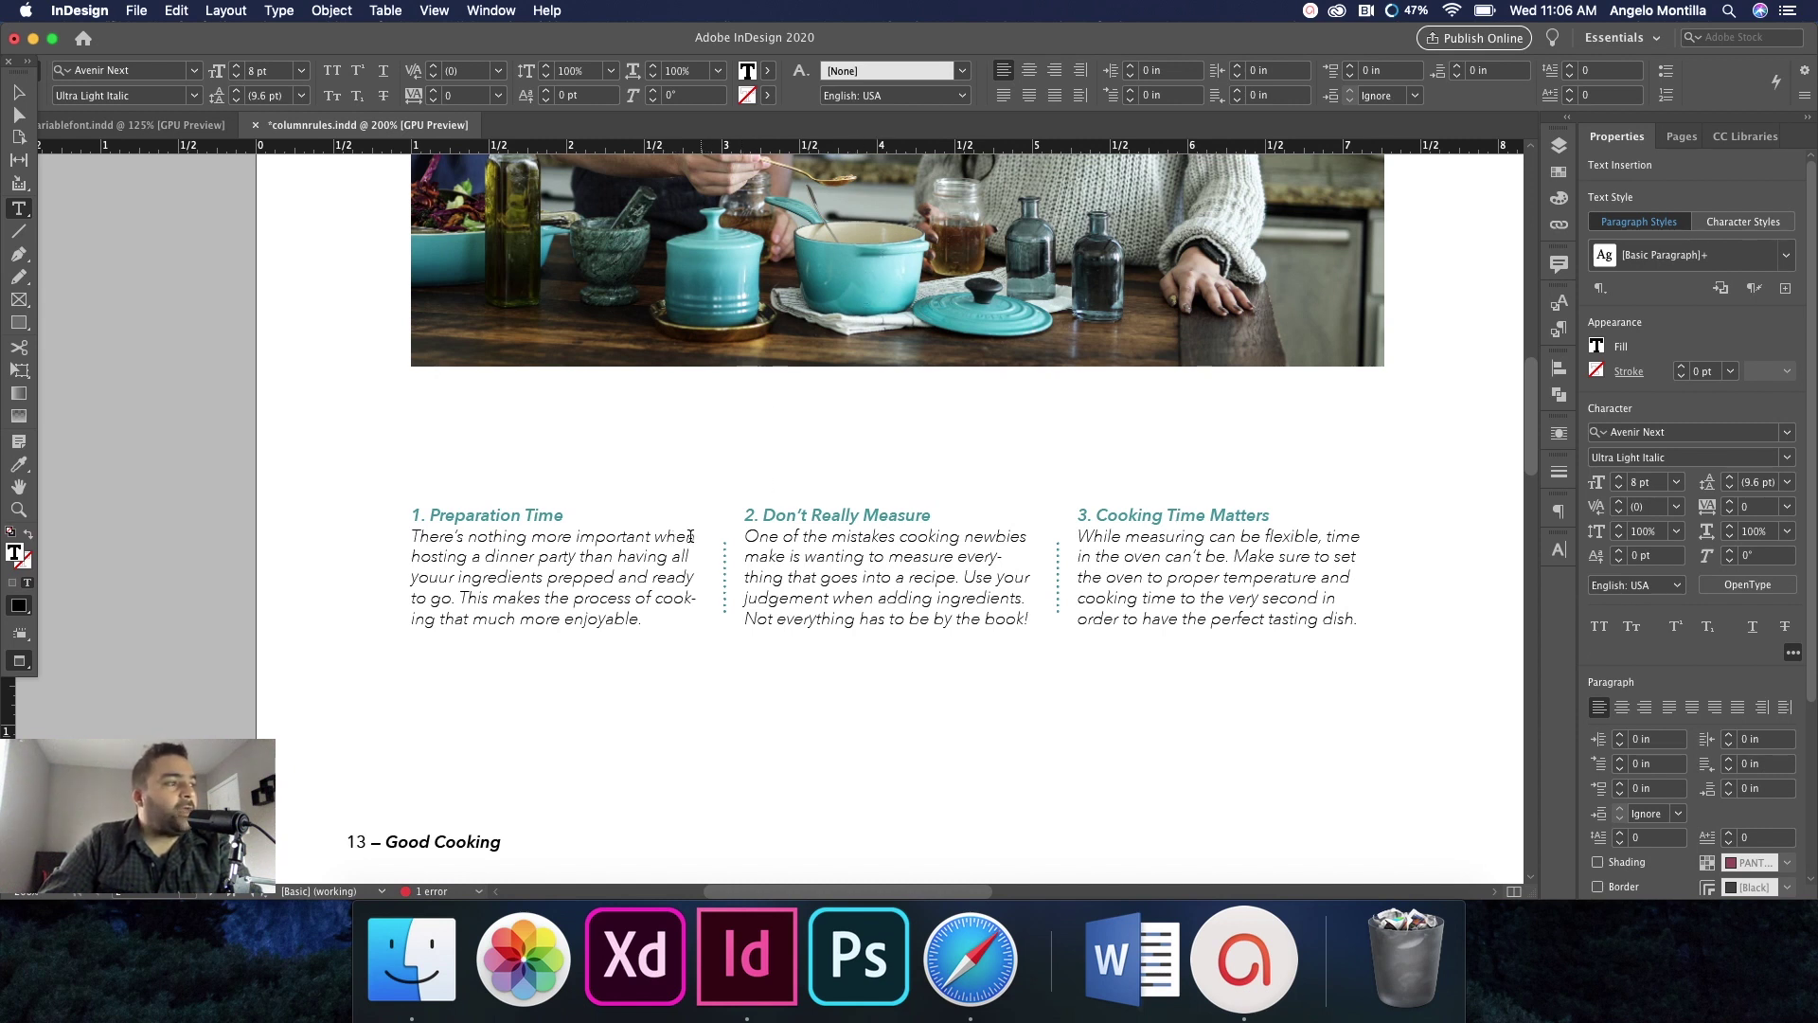
double_click(538, 571)
triple_click(537, 571)
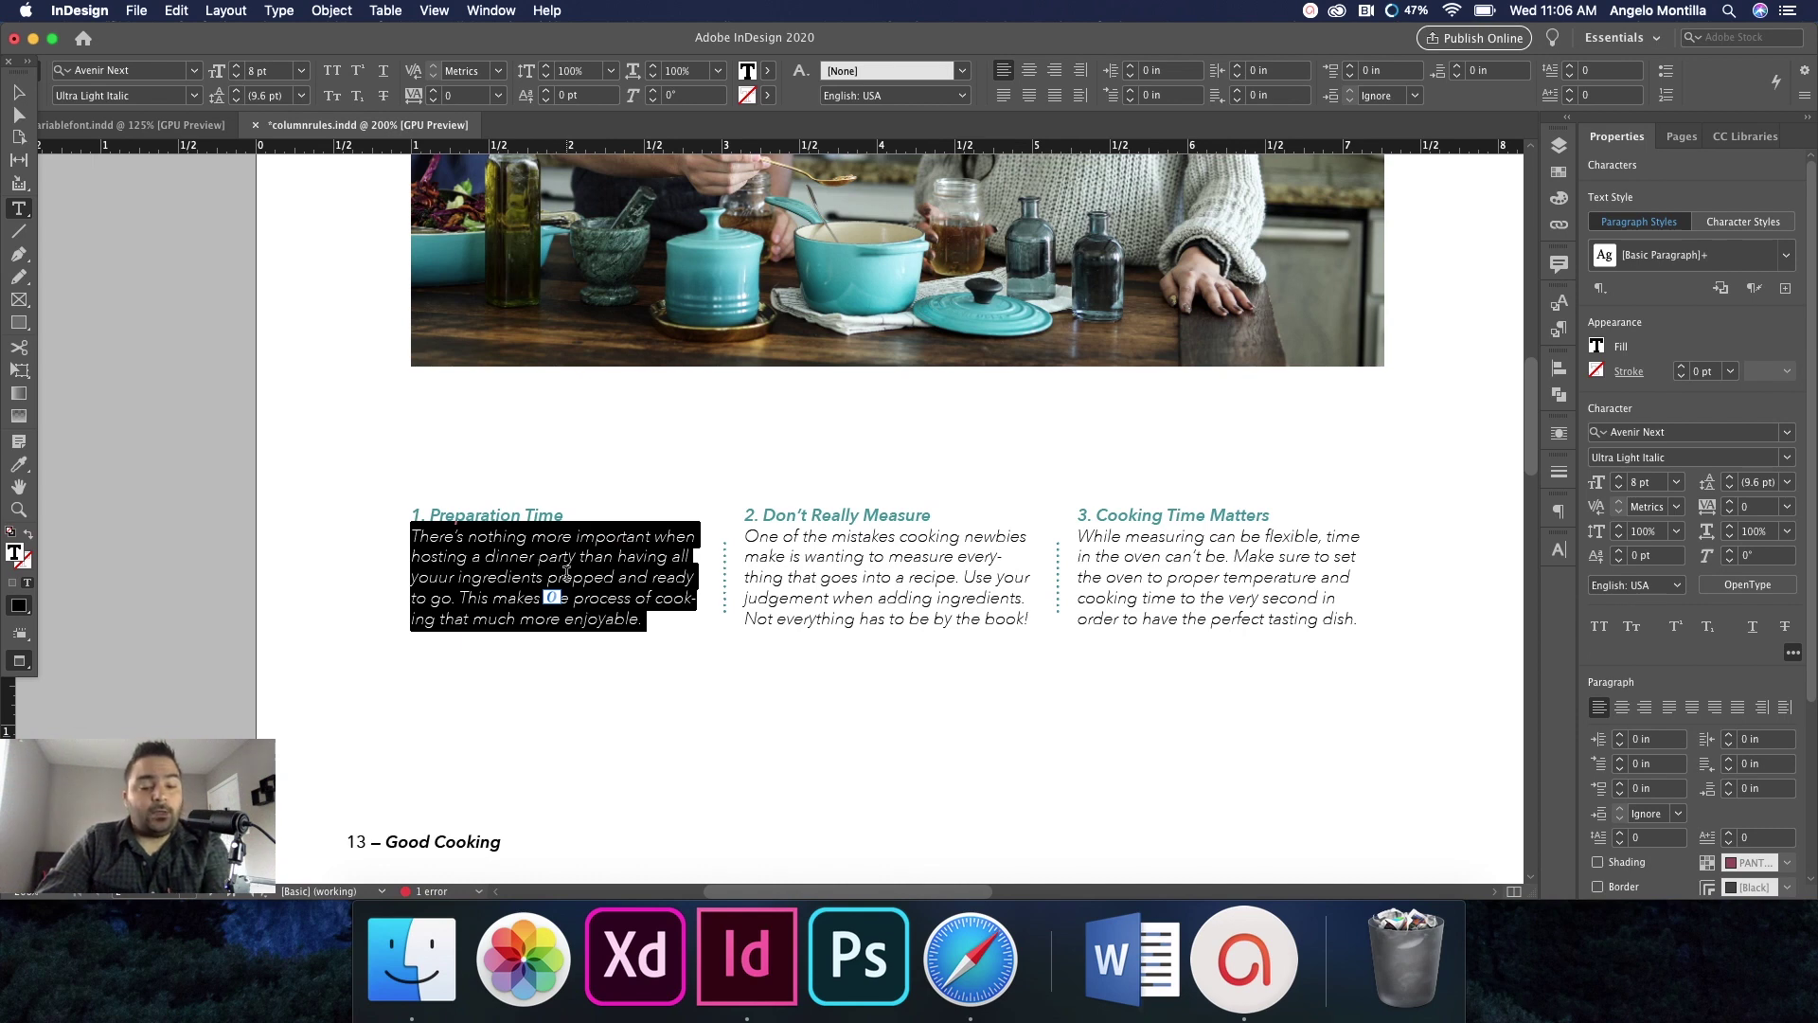
key(super+a)
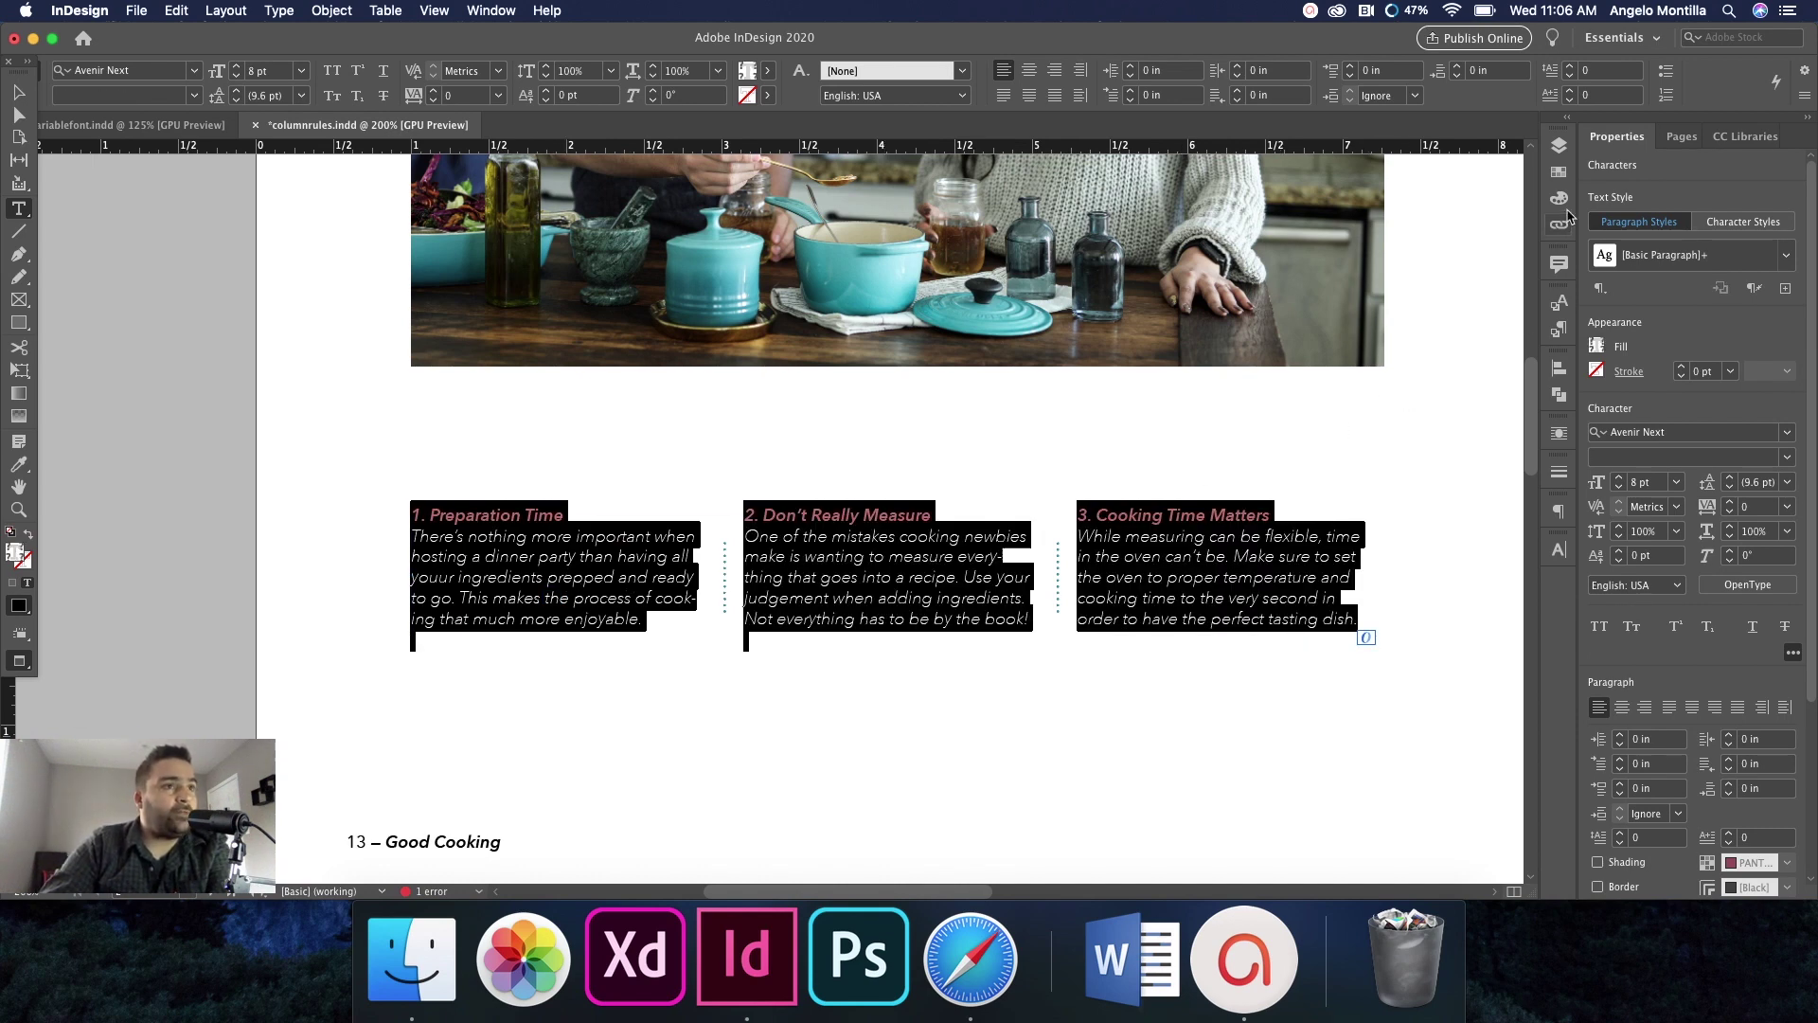
click(1558, 172)
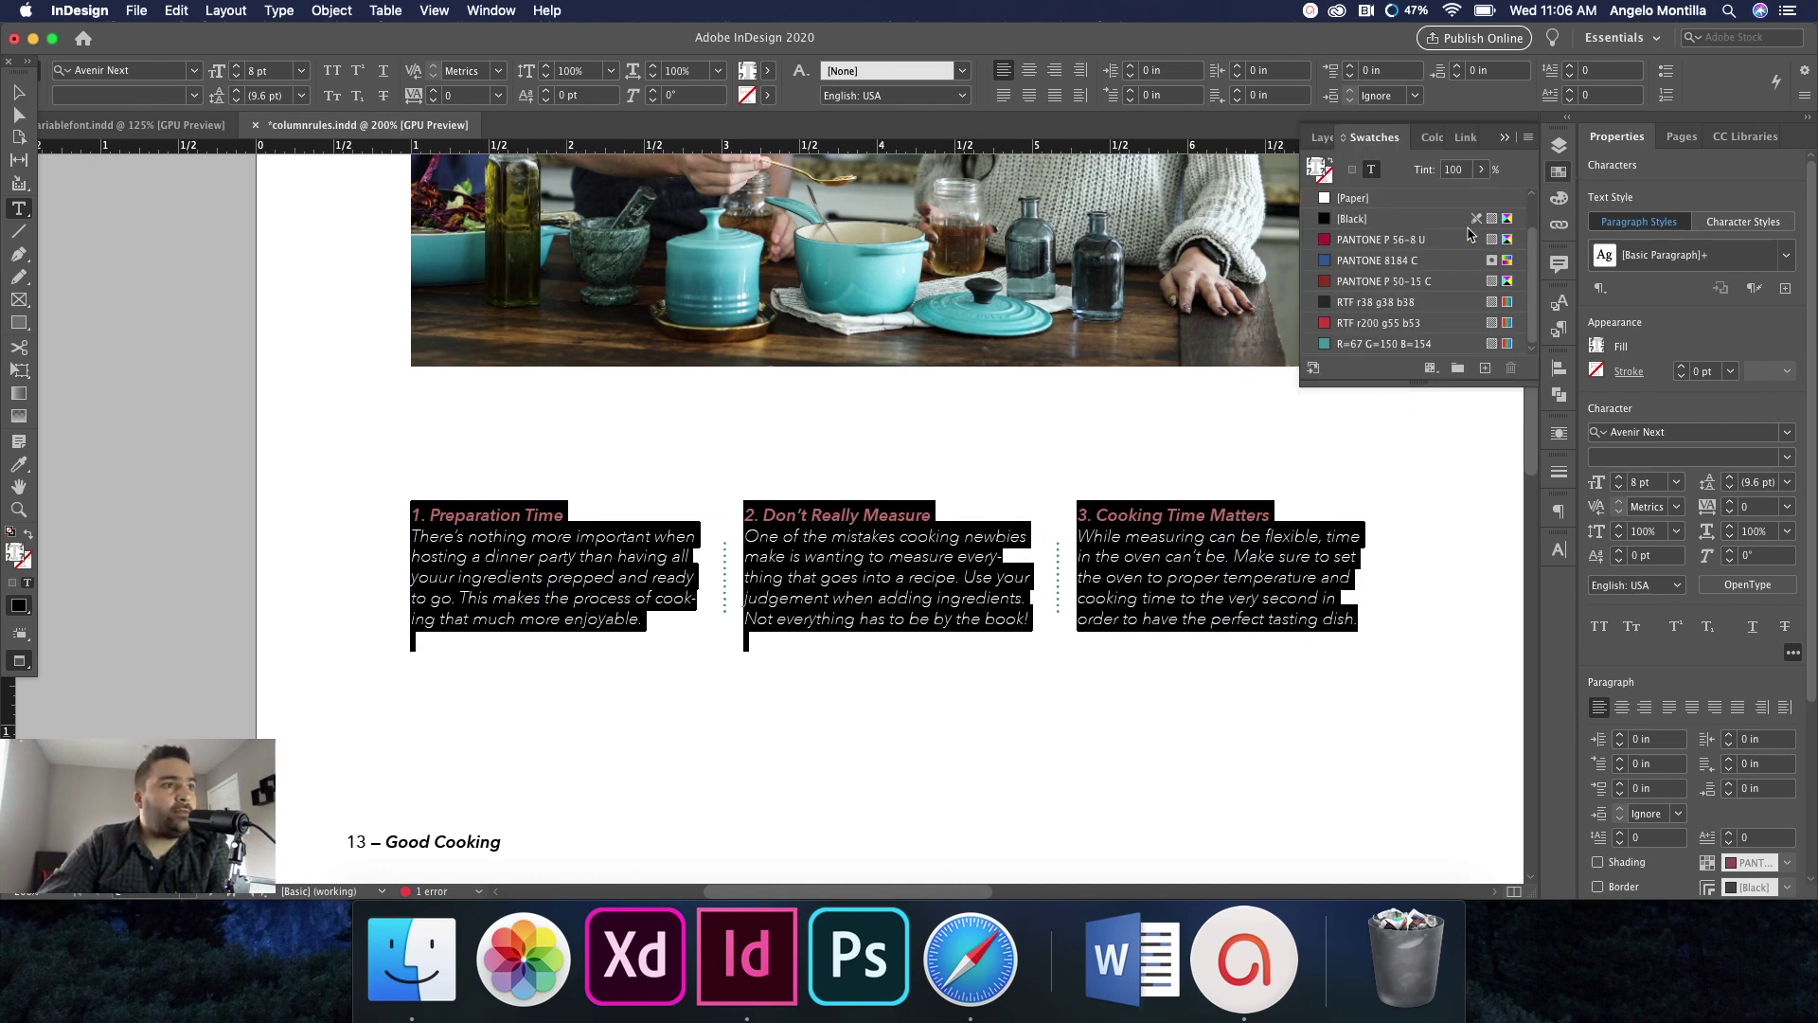
click(1350, 345)
click(1142, 551)
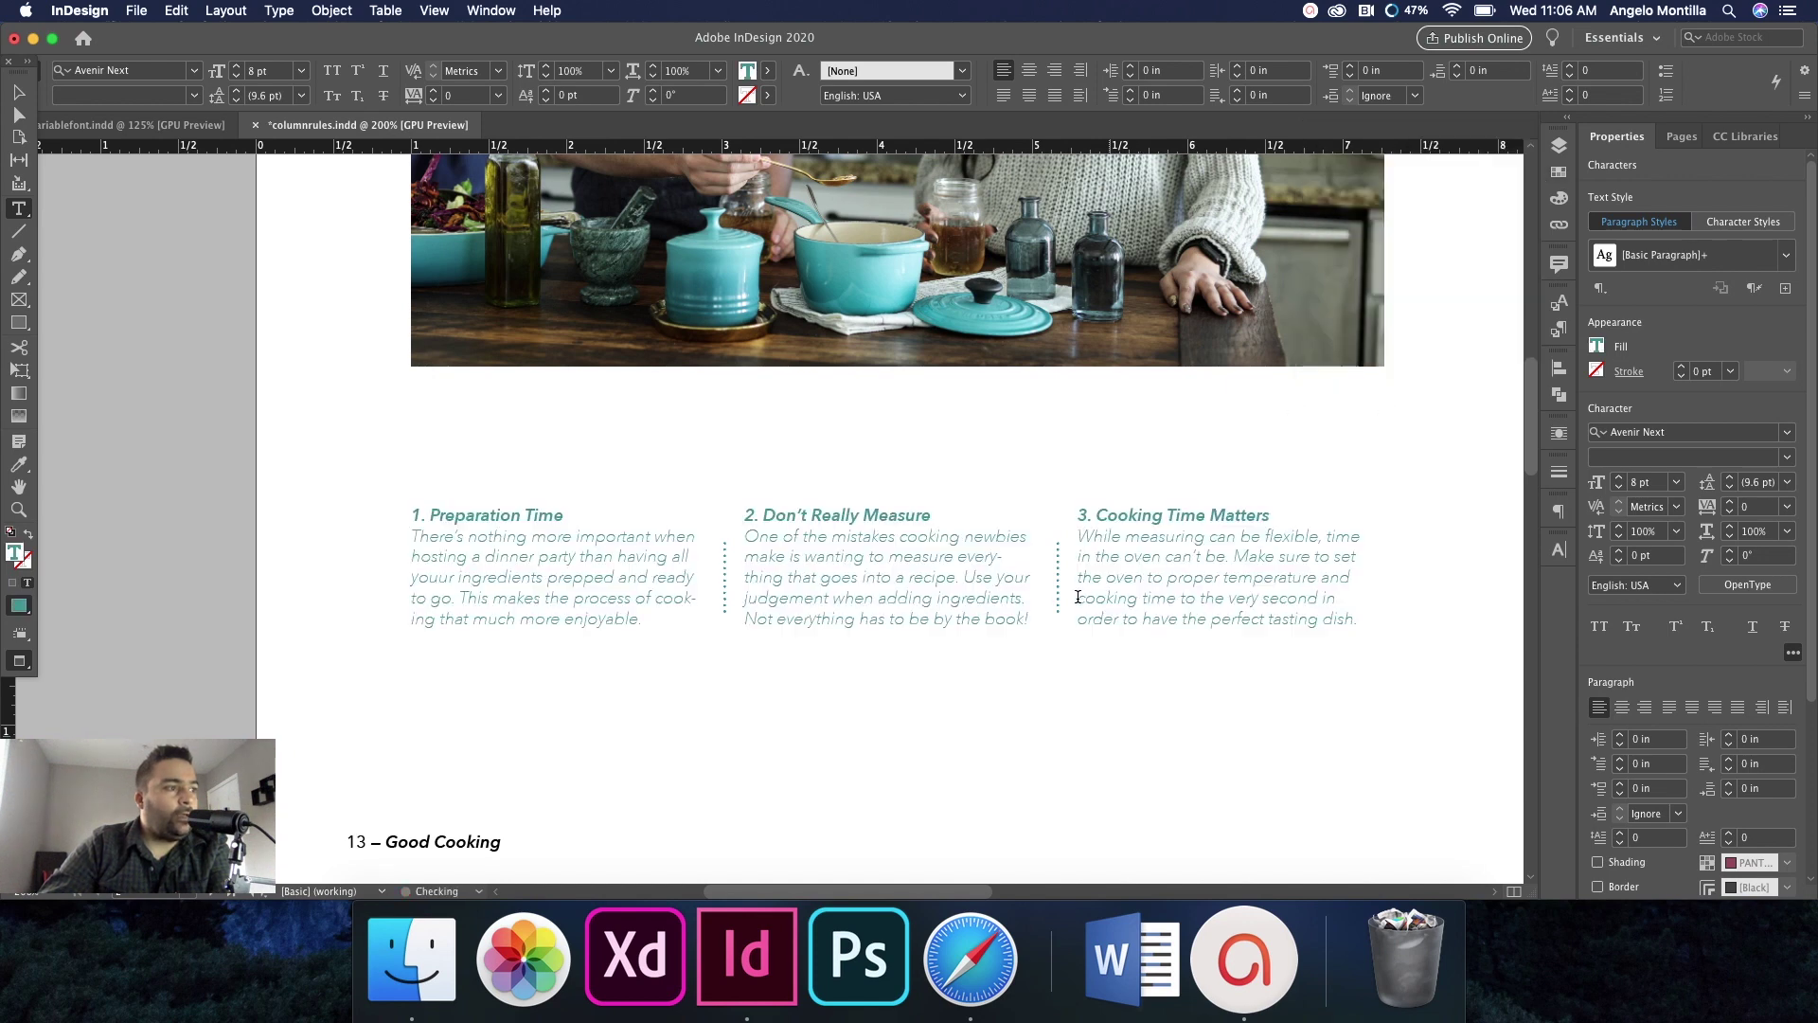
key(super+a)
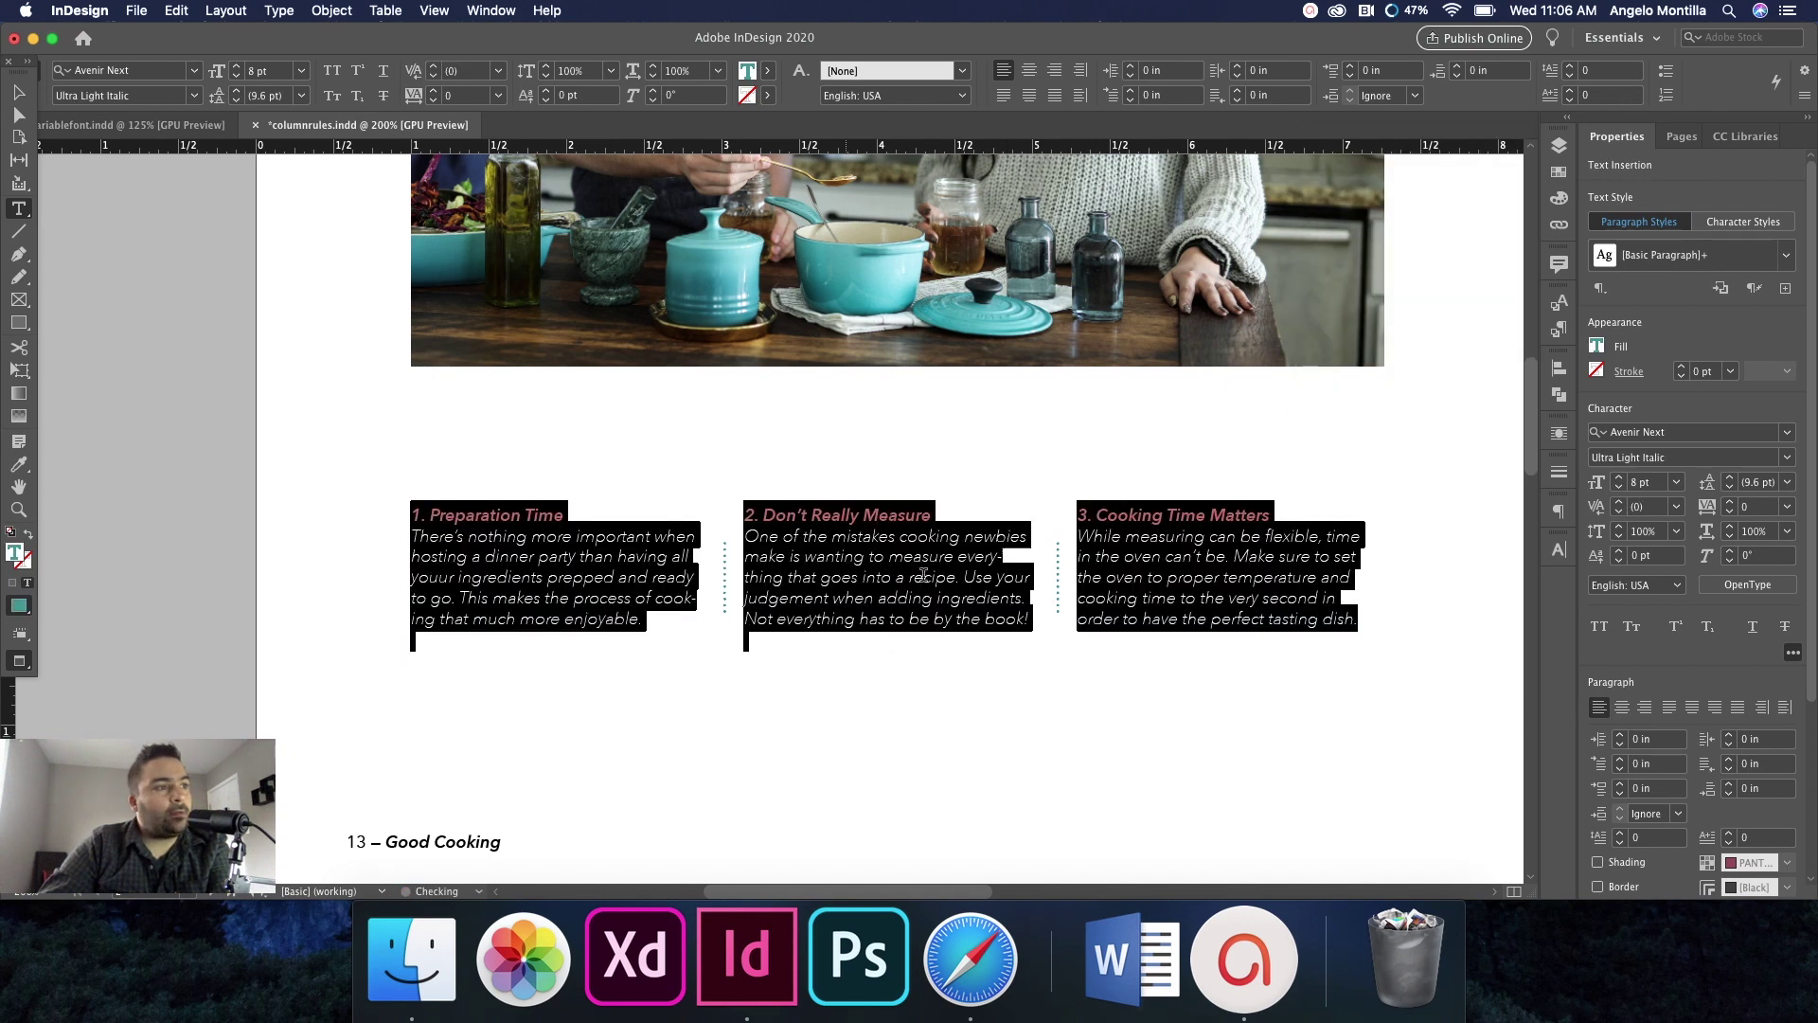
click(1559, 171)
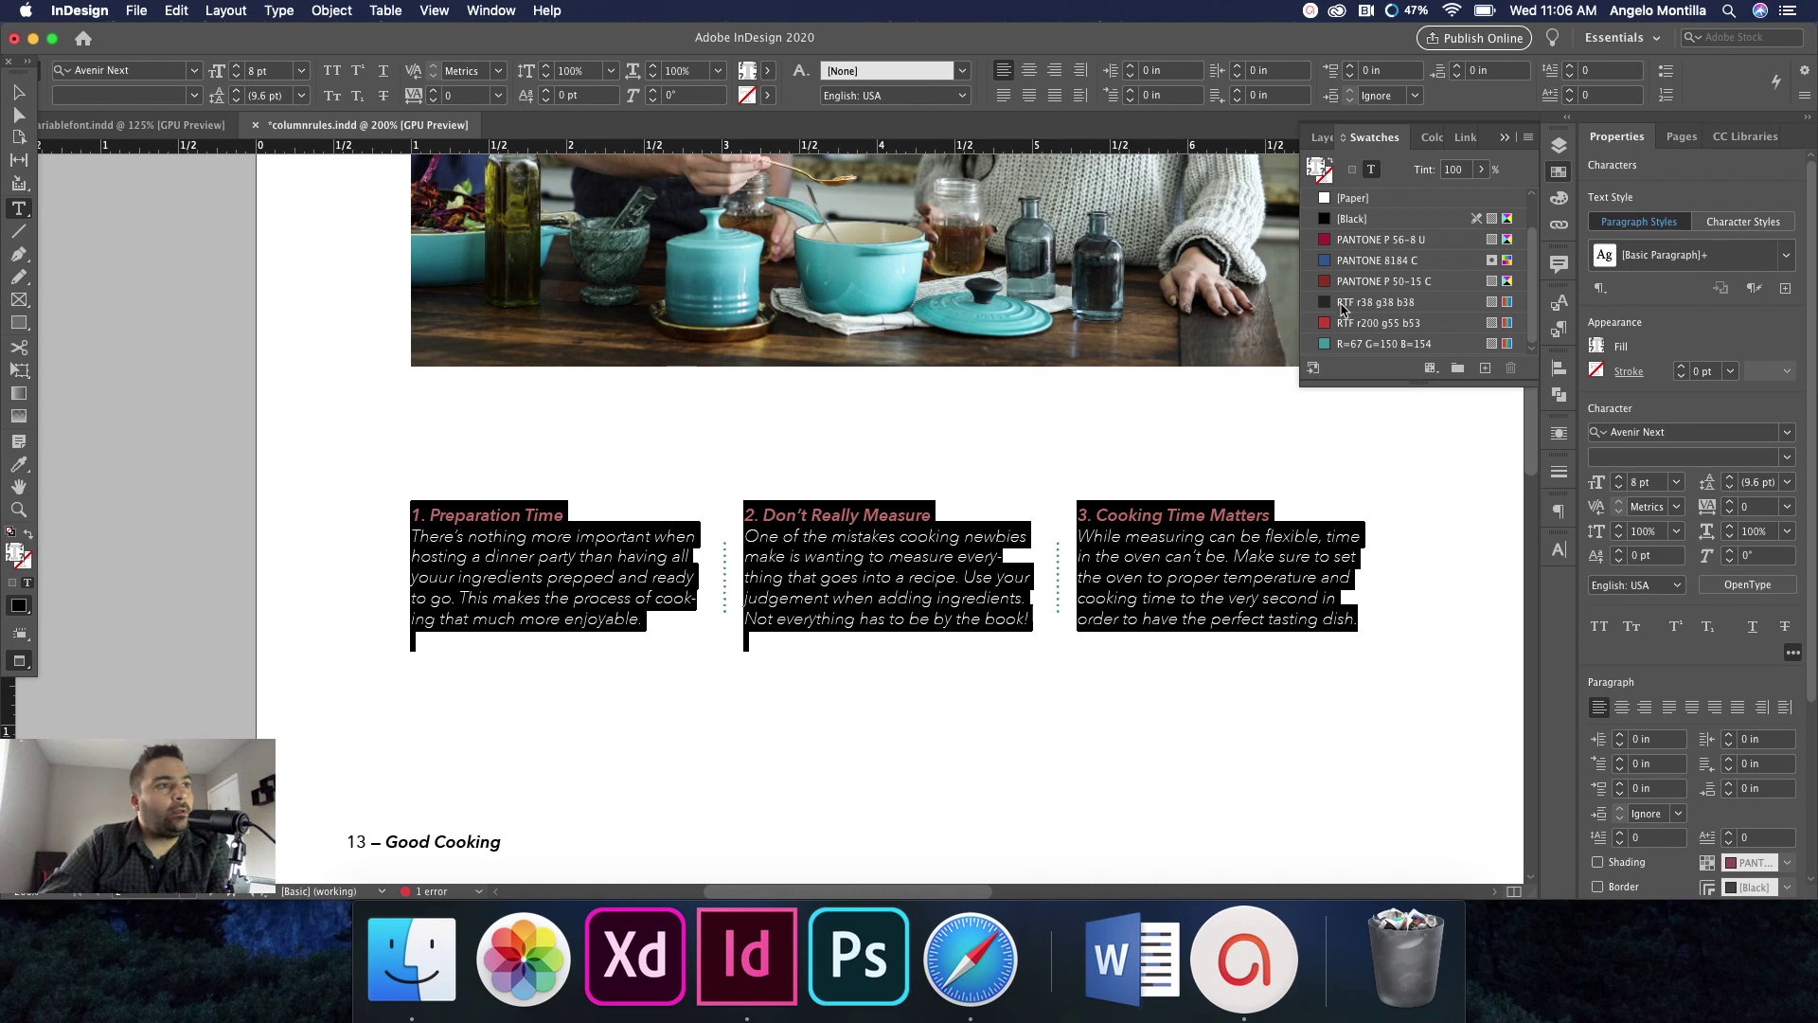
click(1354, 222)
click(1166, 528)
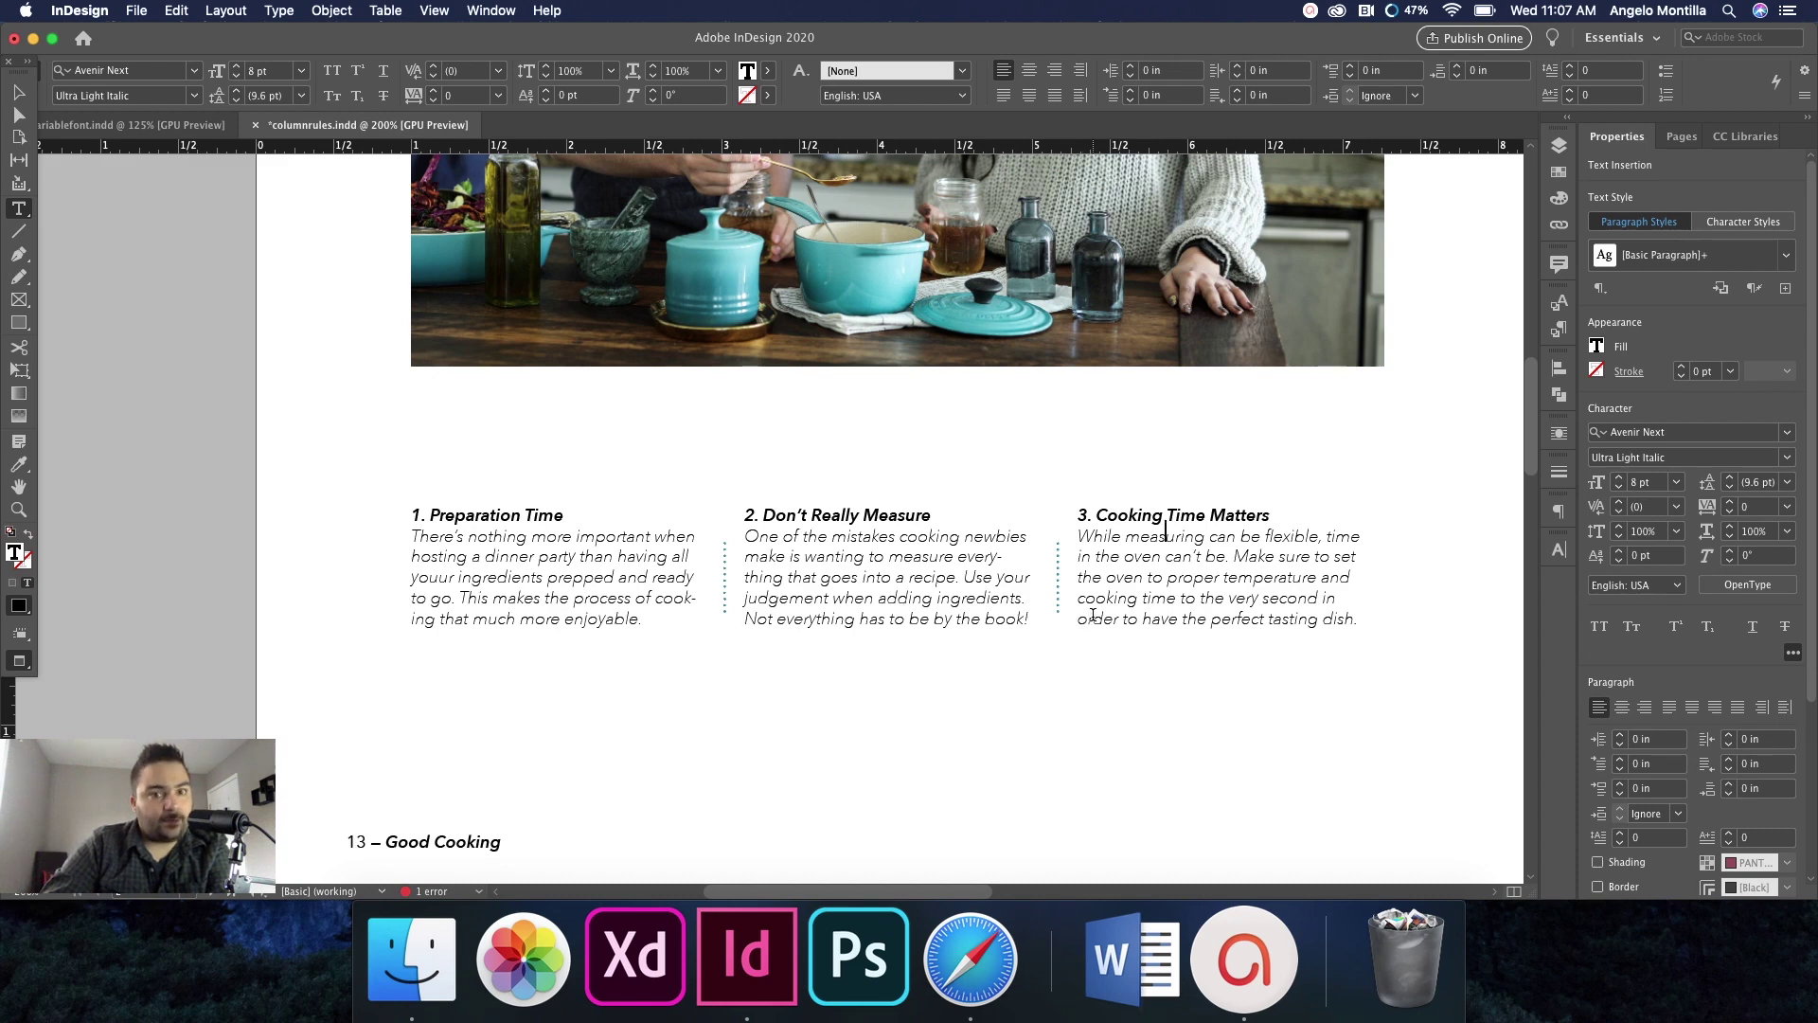
click(18, 92)
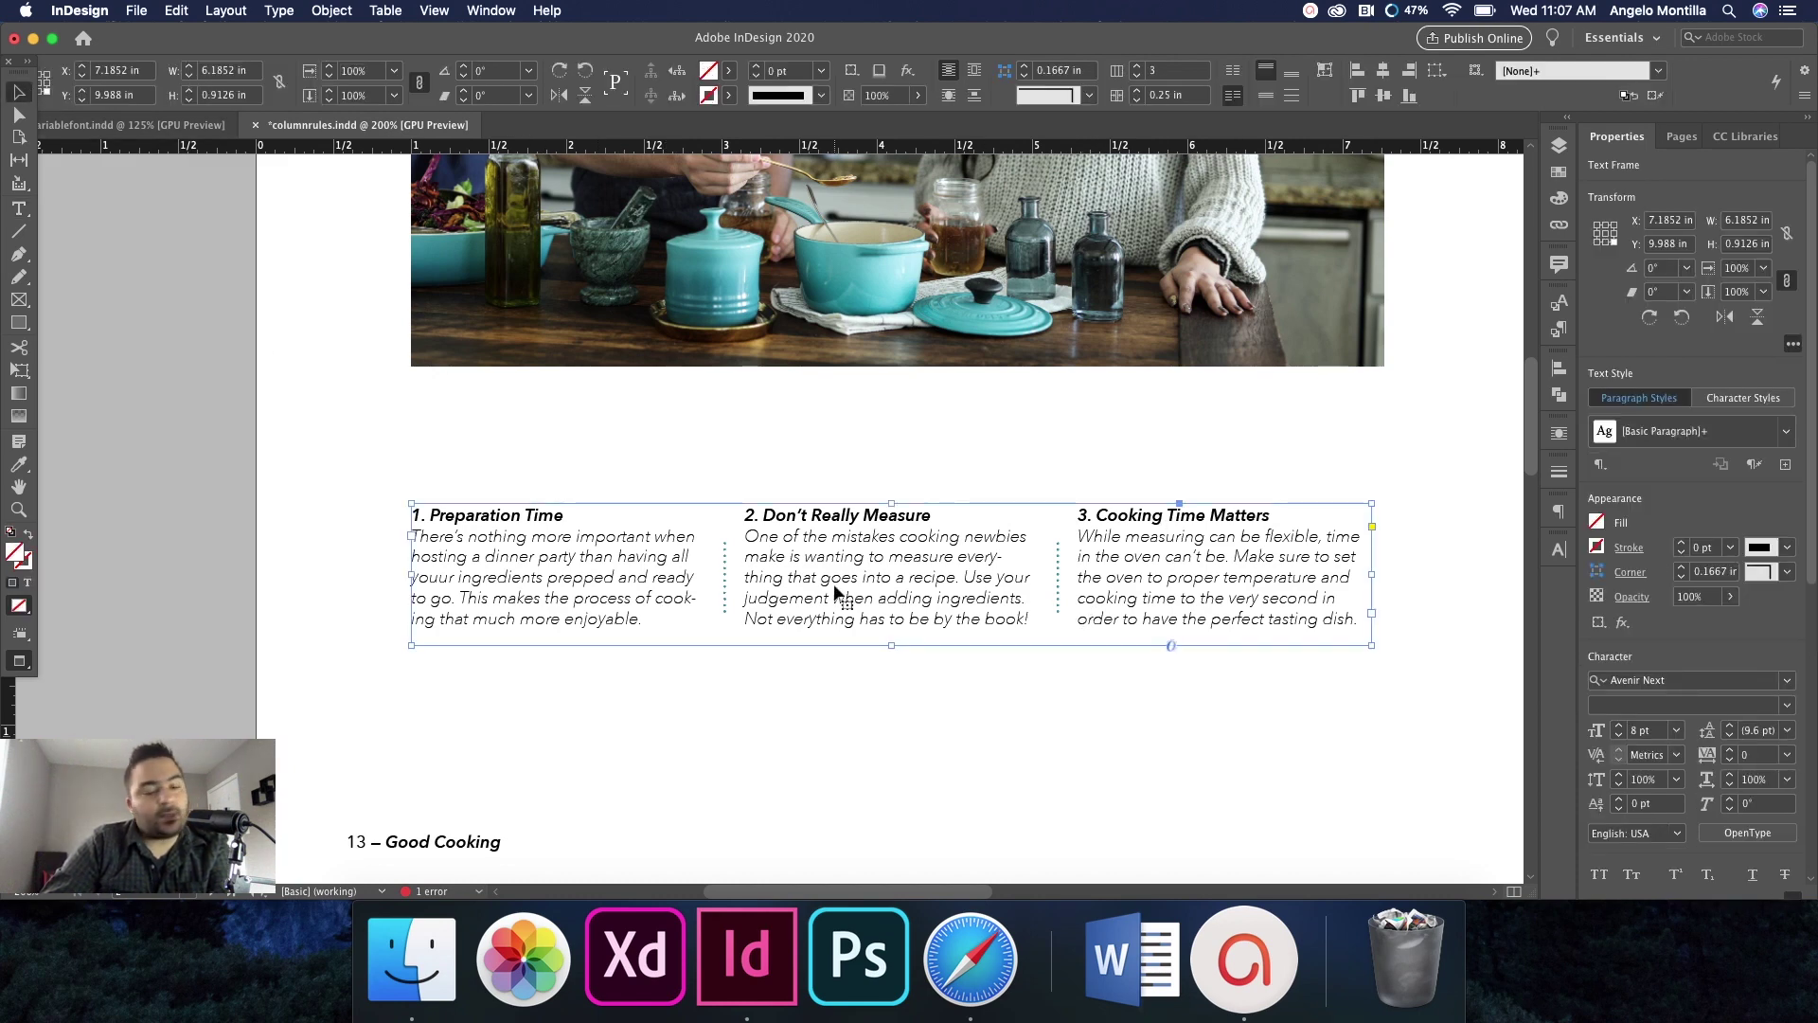
click(330, 11)
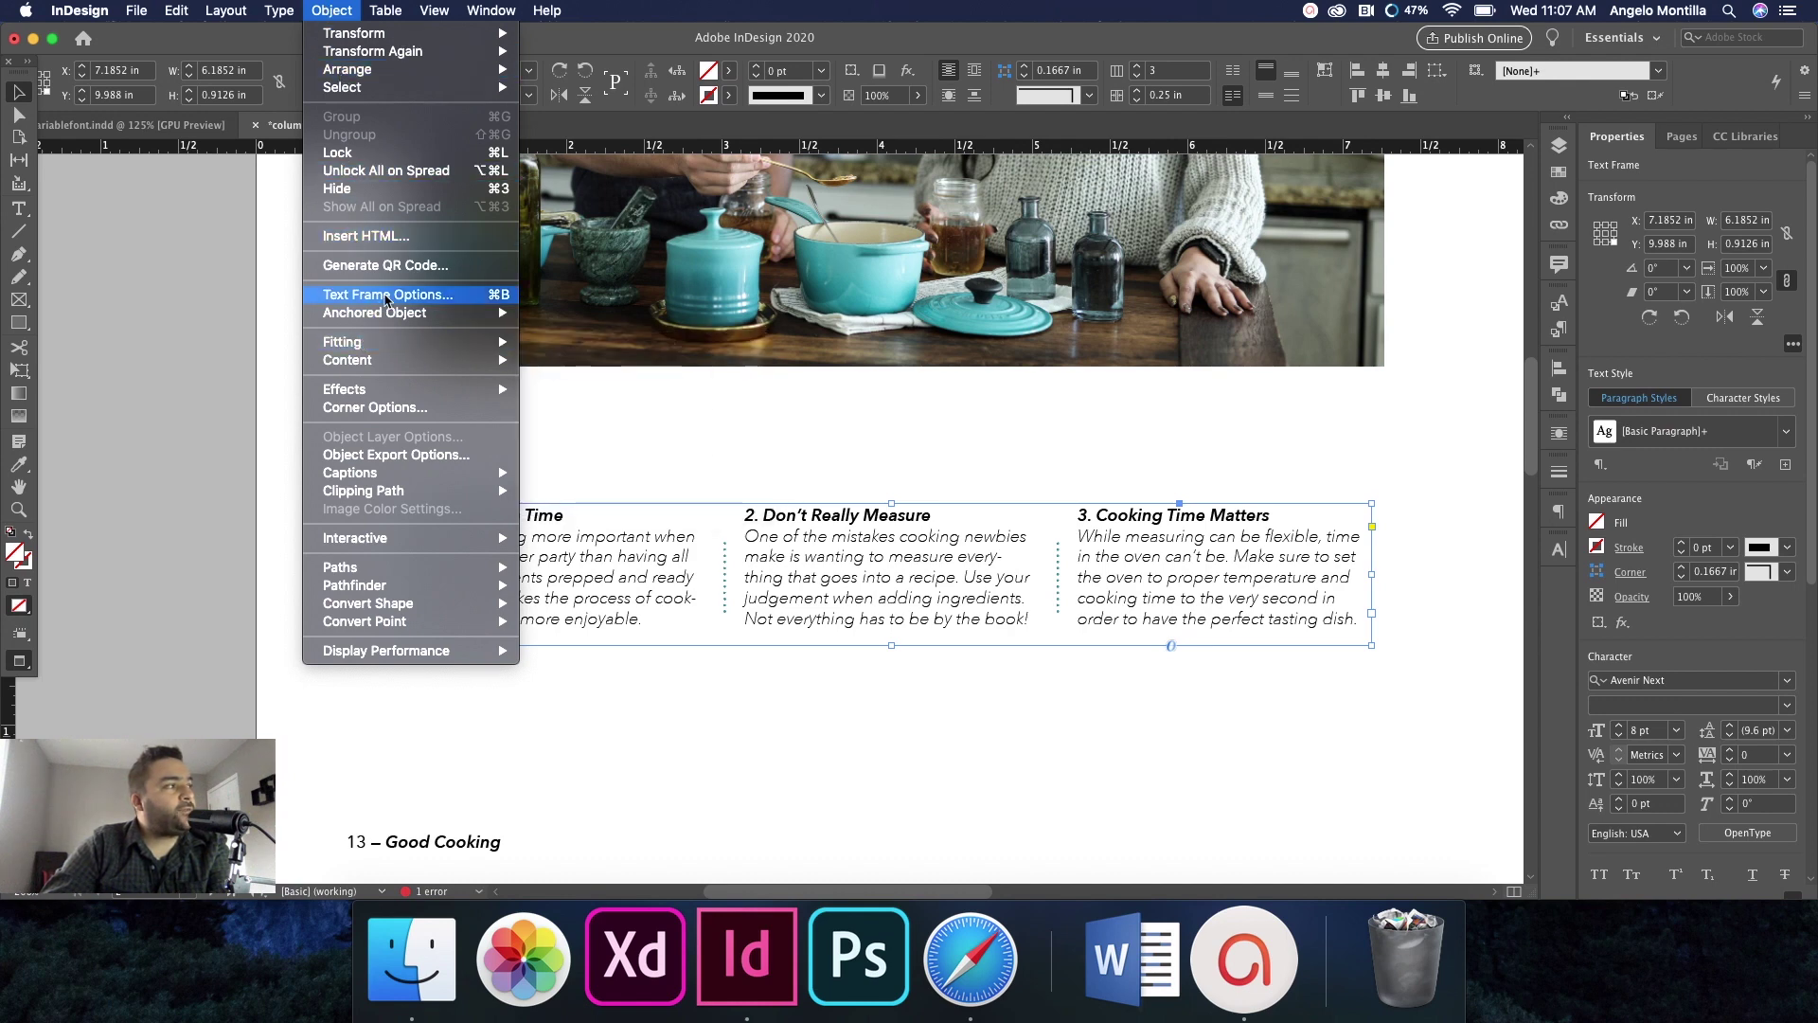
click(385, 296)
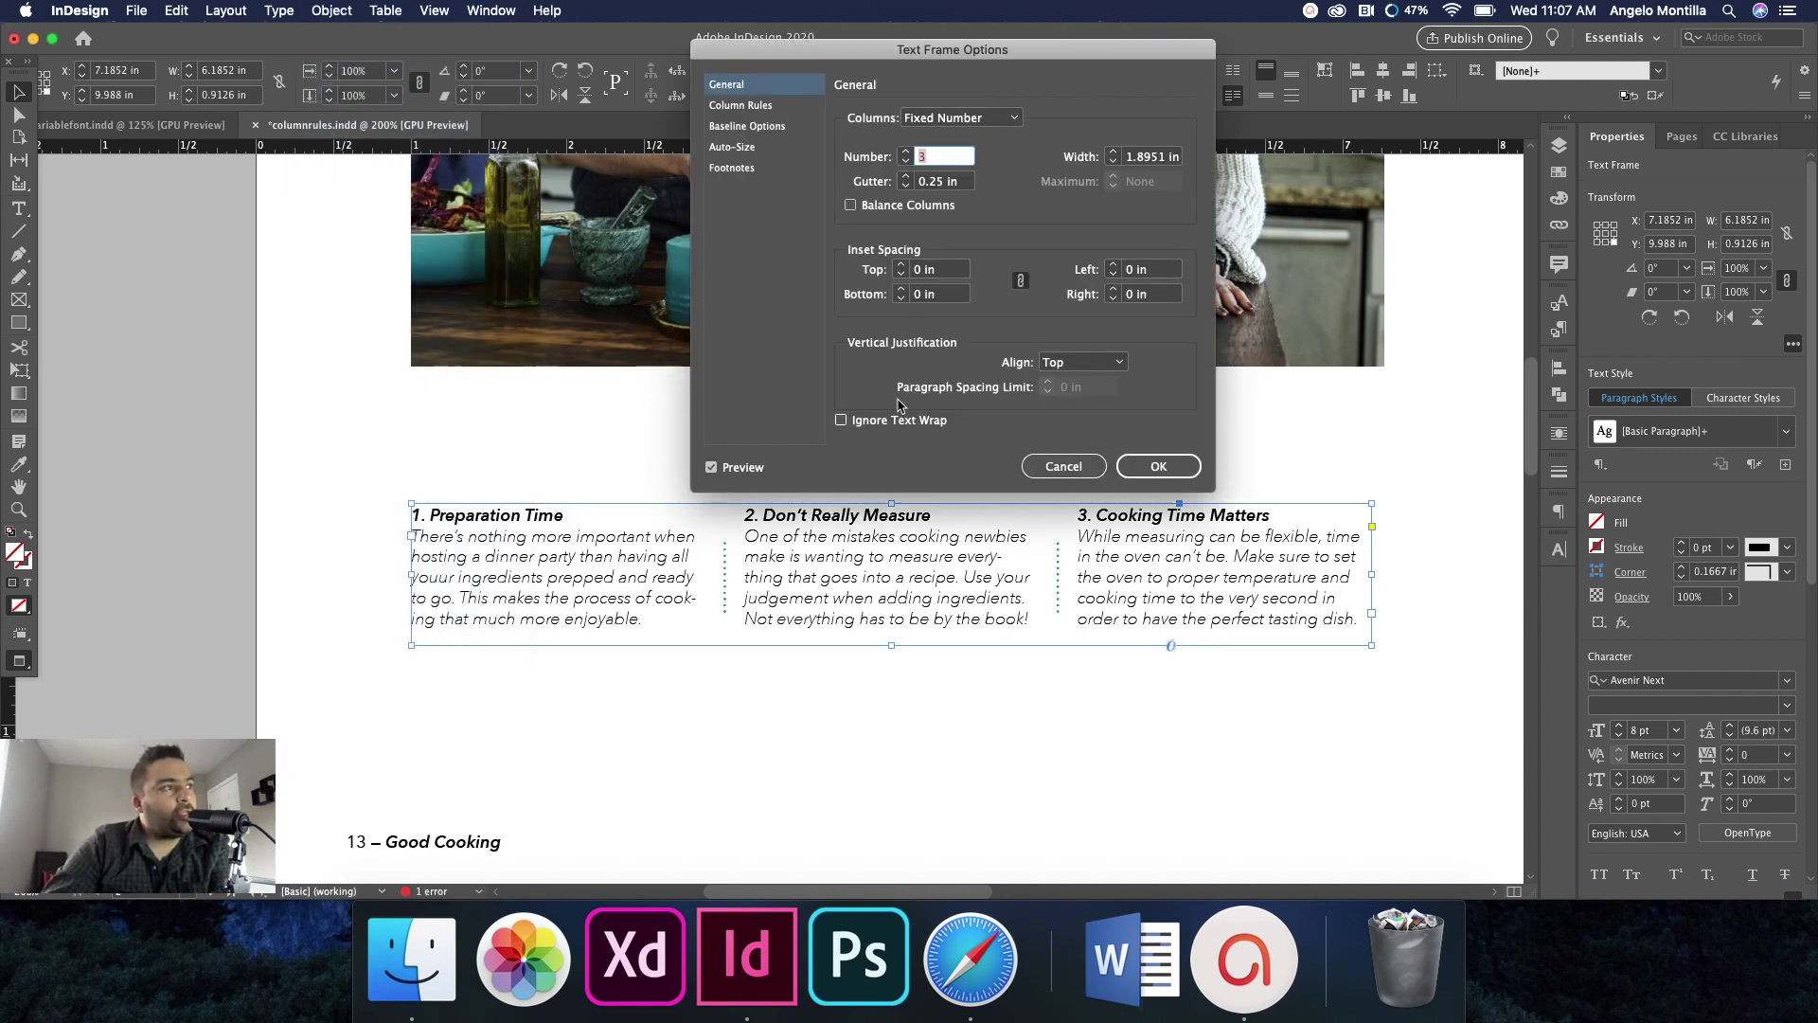
click(726, 108)
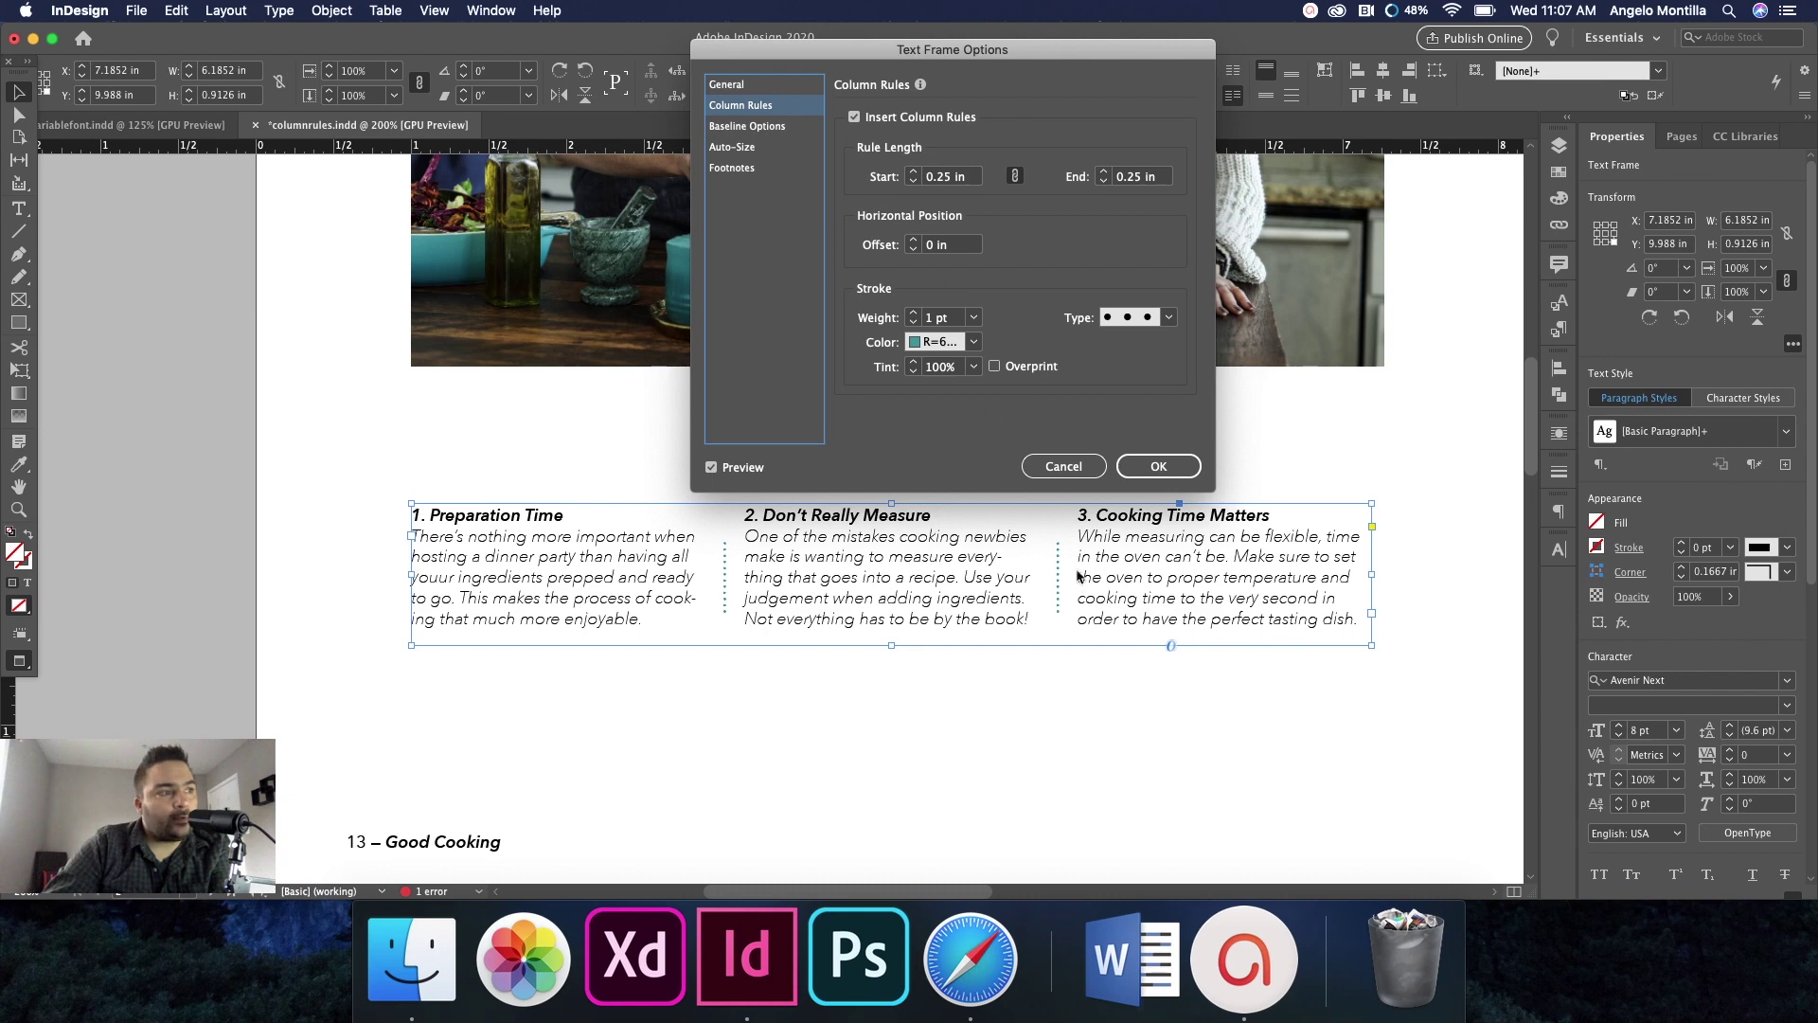
click(972, 341)
click(976, 343)
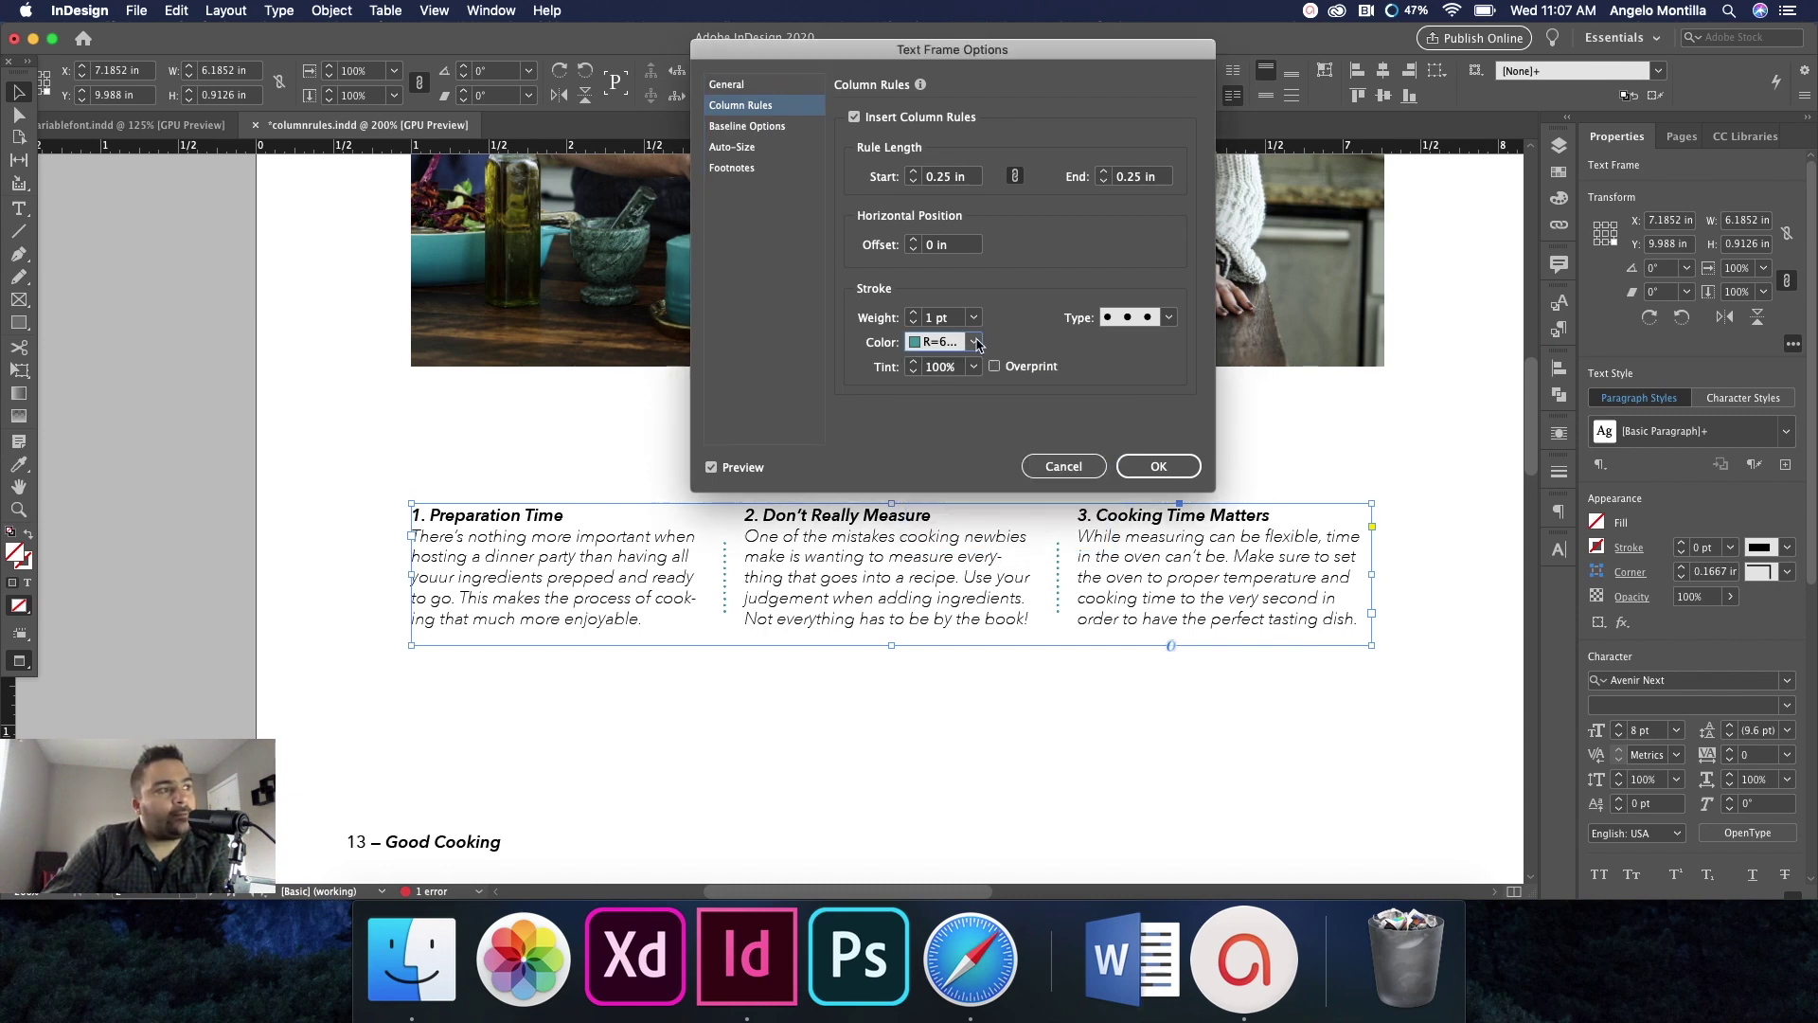
click(1061, 467)
click(1060, 464)
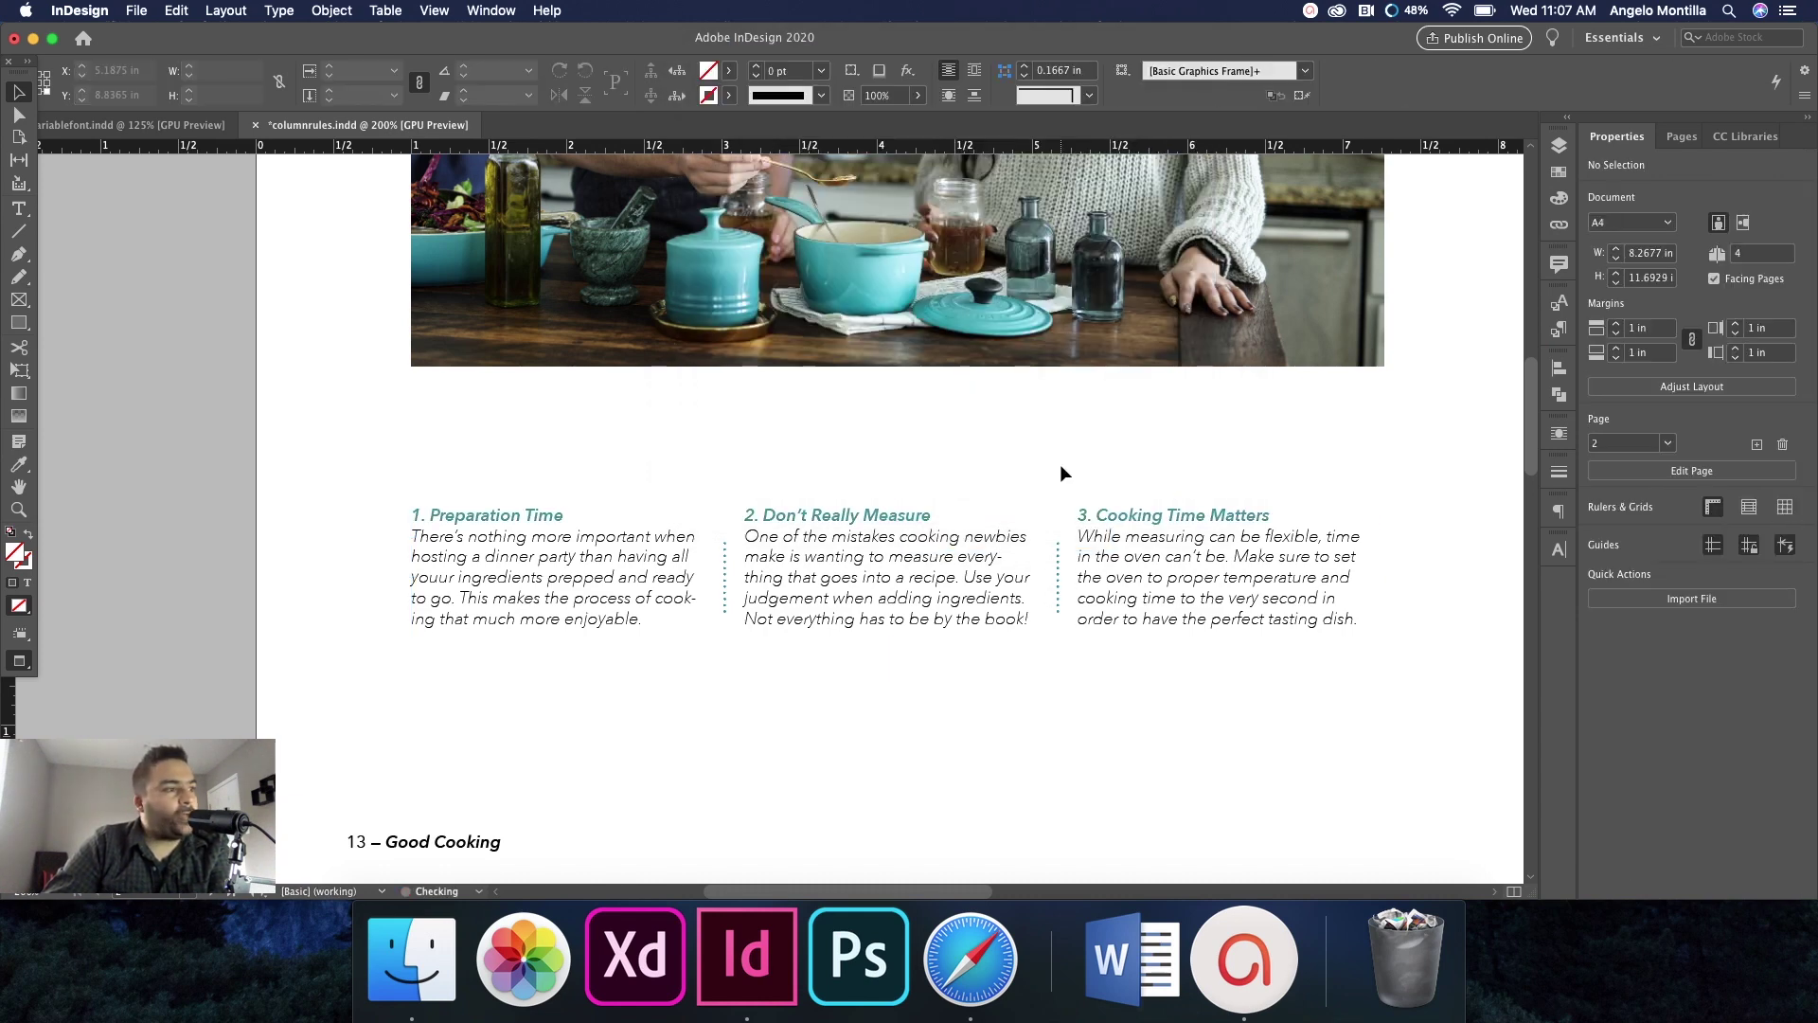
Zoom out to 100% and select the main story frame on page 3.
key(super+minus)
key(super+minus)
drag(1348, 446, 631, 679)
key(super+minus)
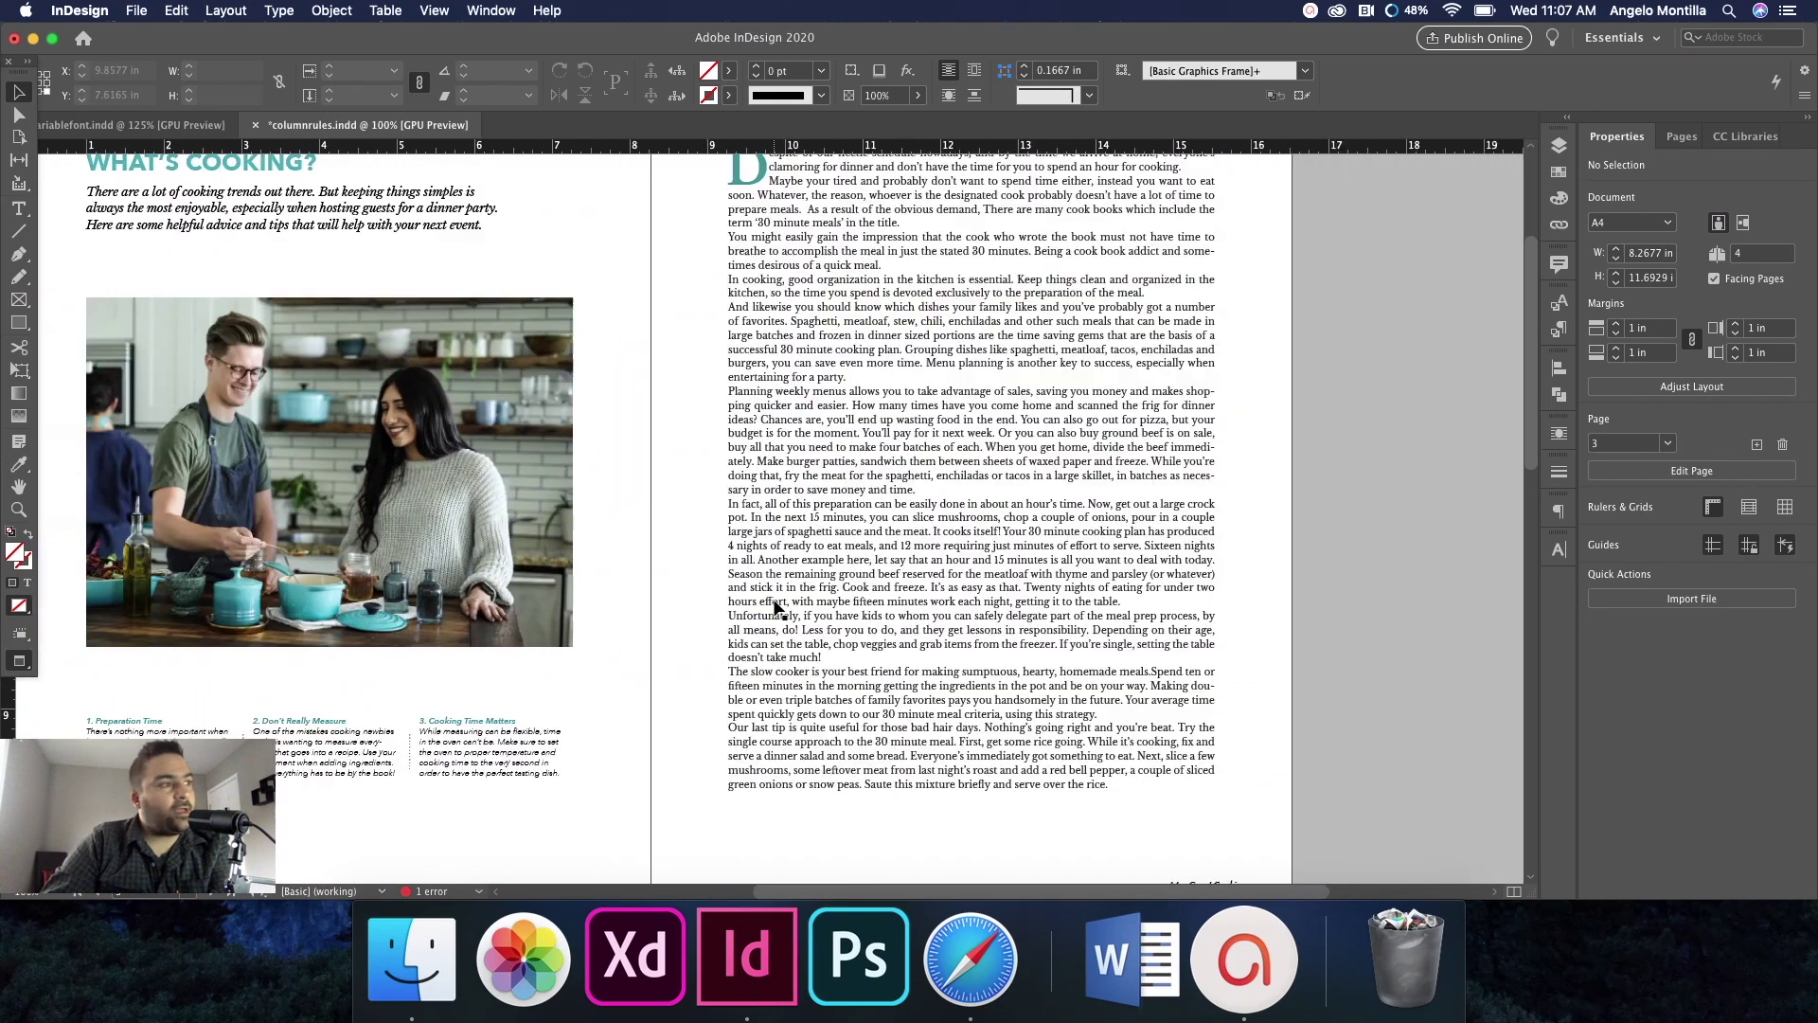
drag(1011, 506, 983, 572)
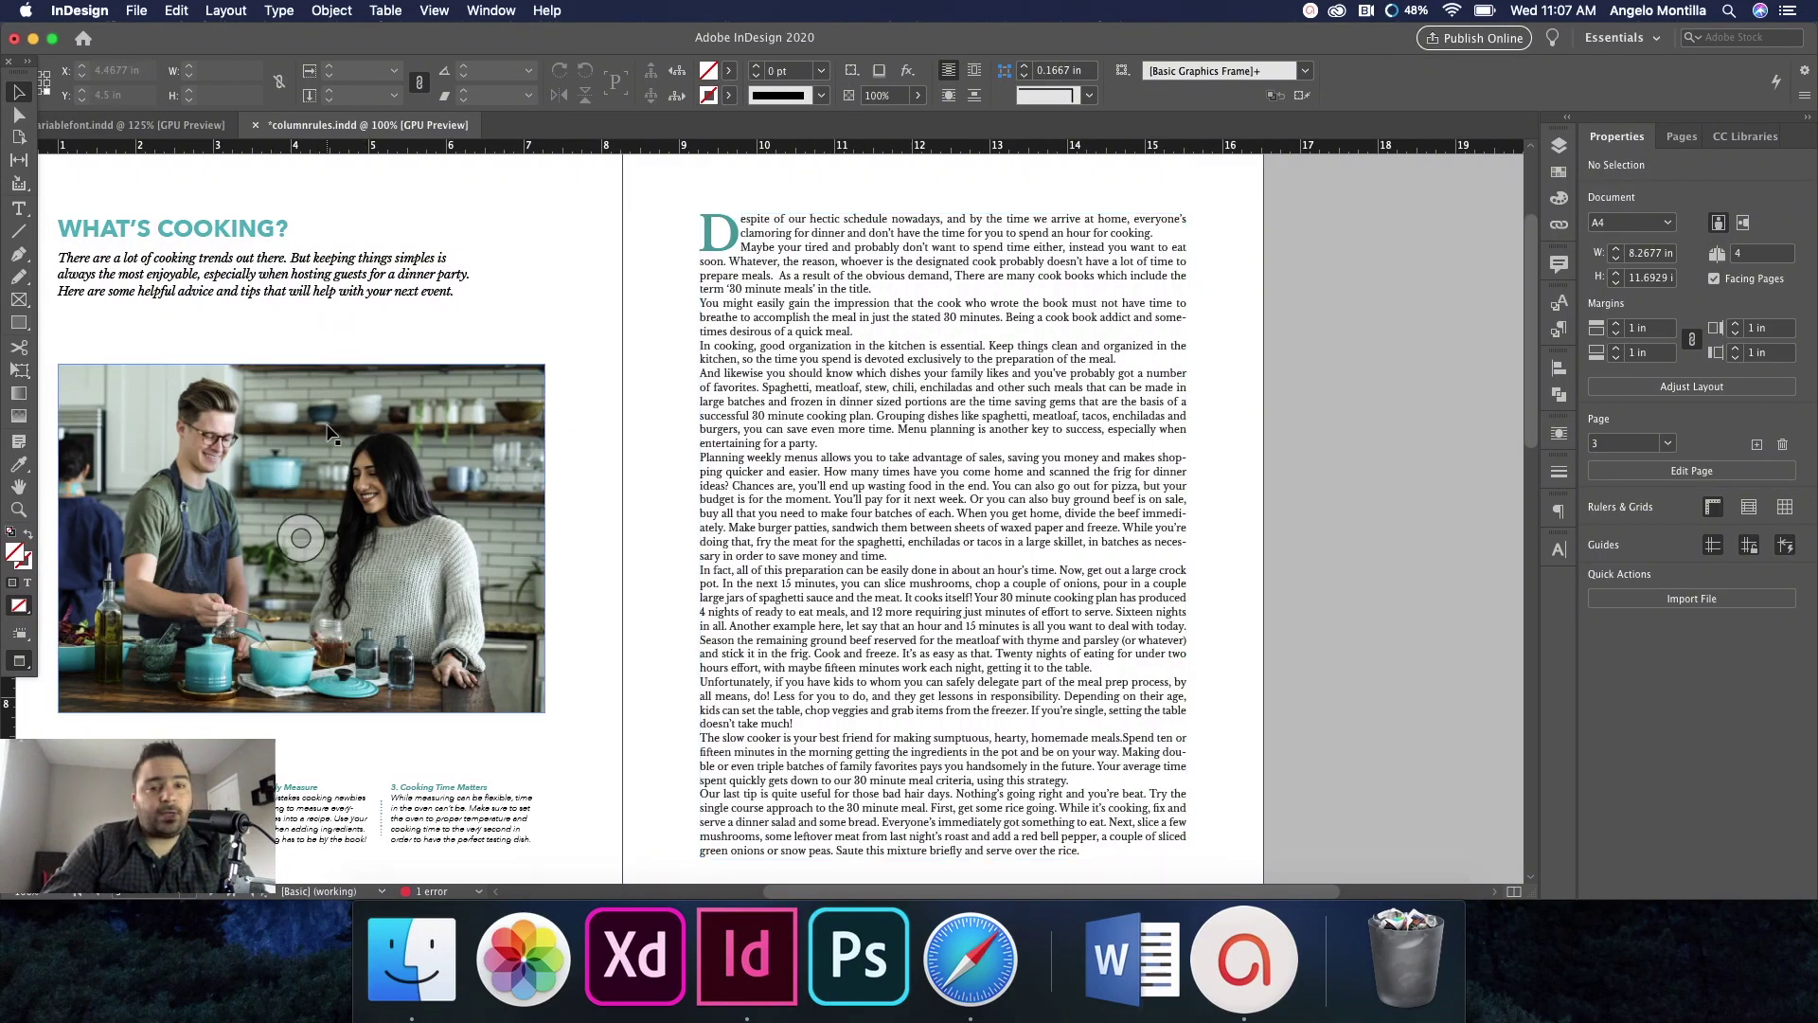
click(1011, 281)
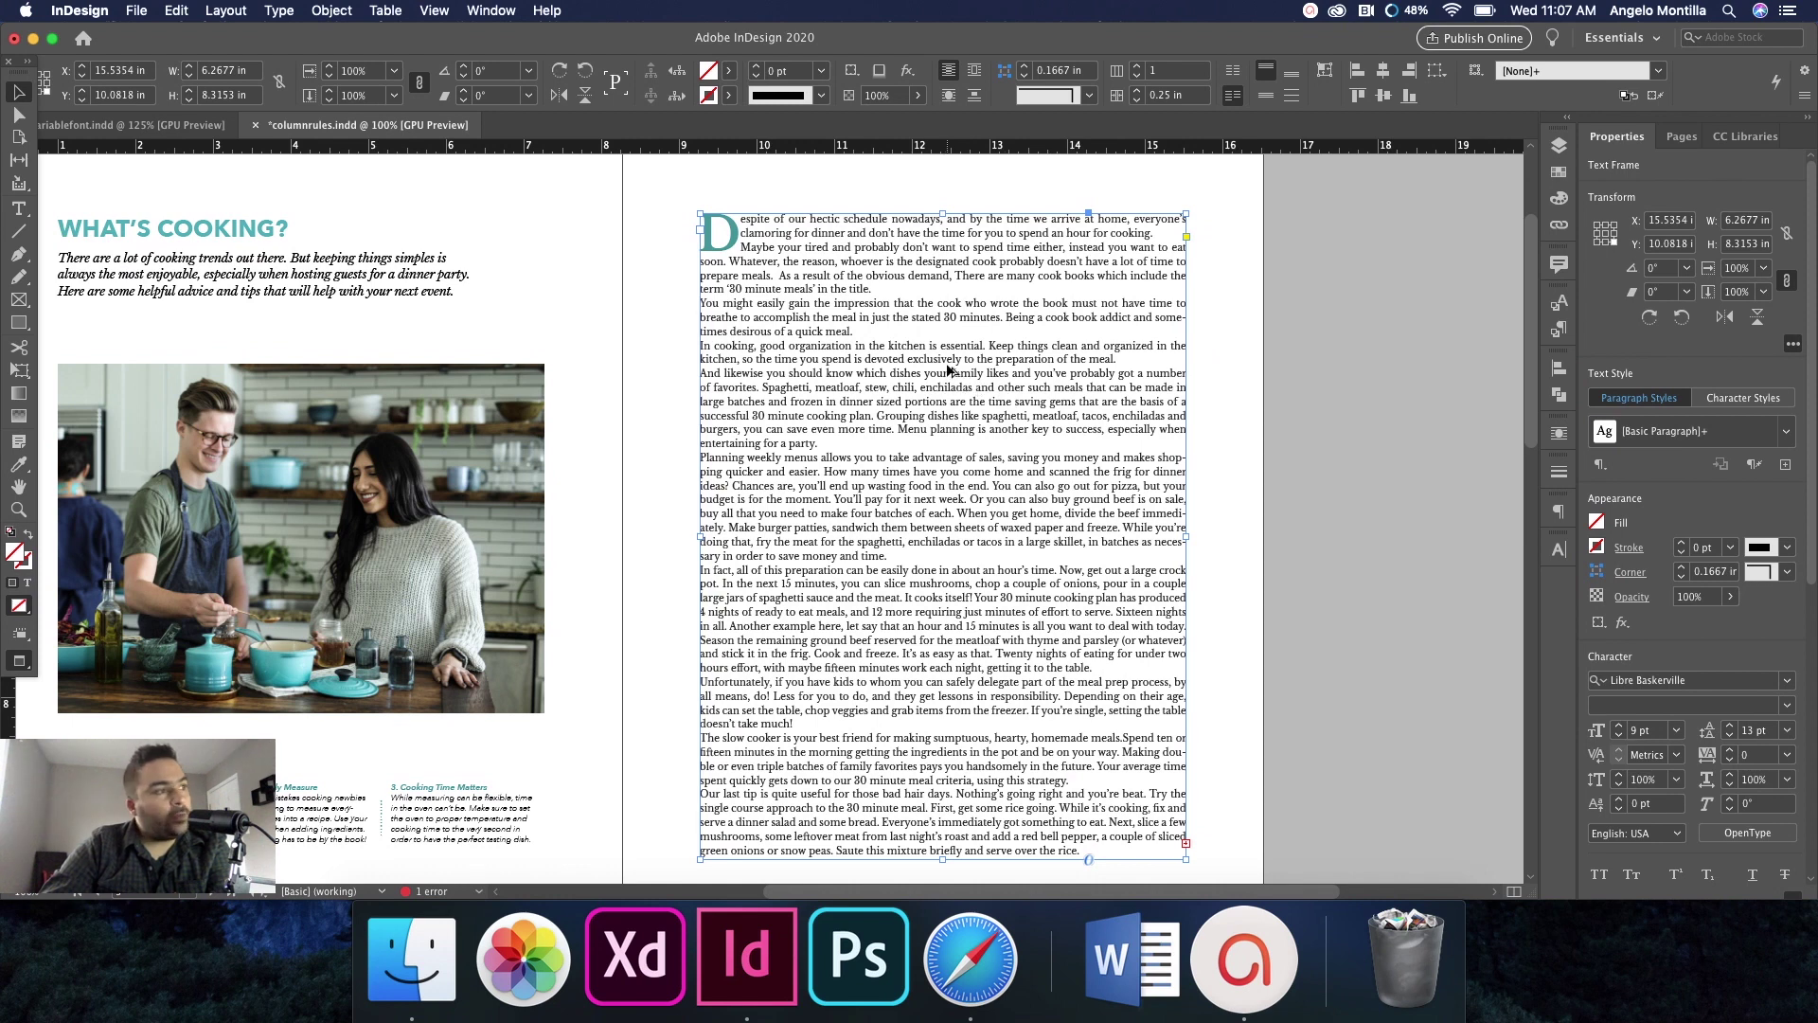
In Text Frame Options, set the story to 2 columns with a 0.25 in gutter.
key(super+b)
drag(962, 61, 1469, 234)
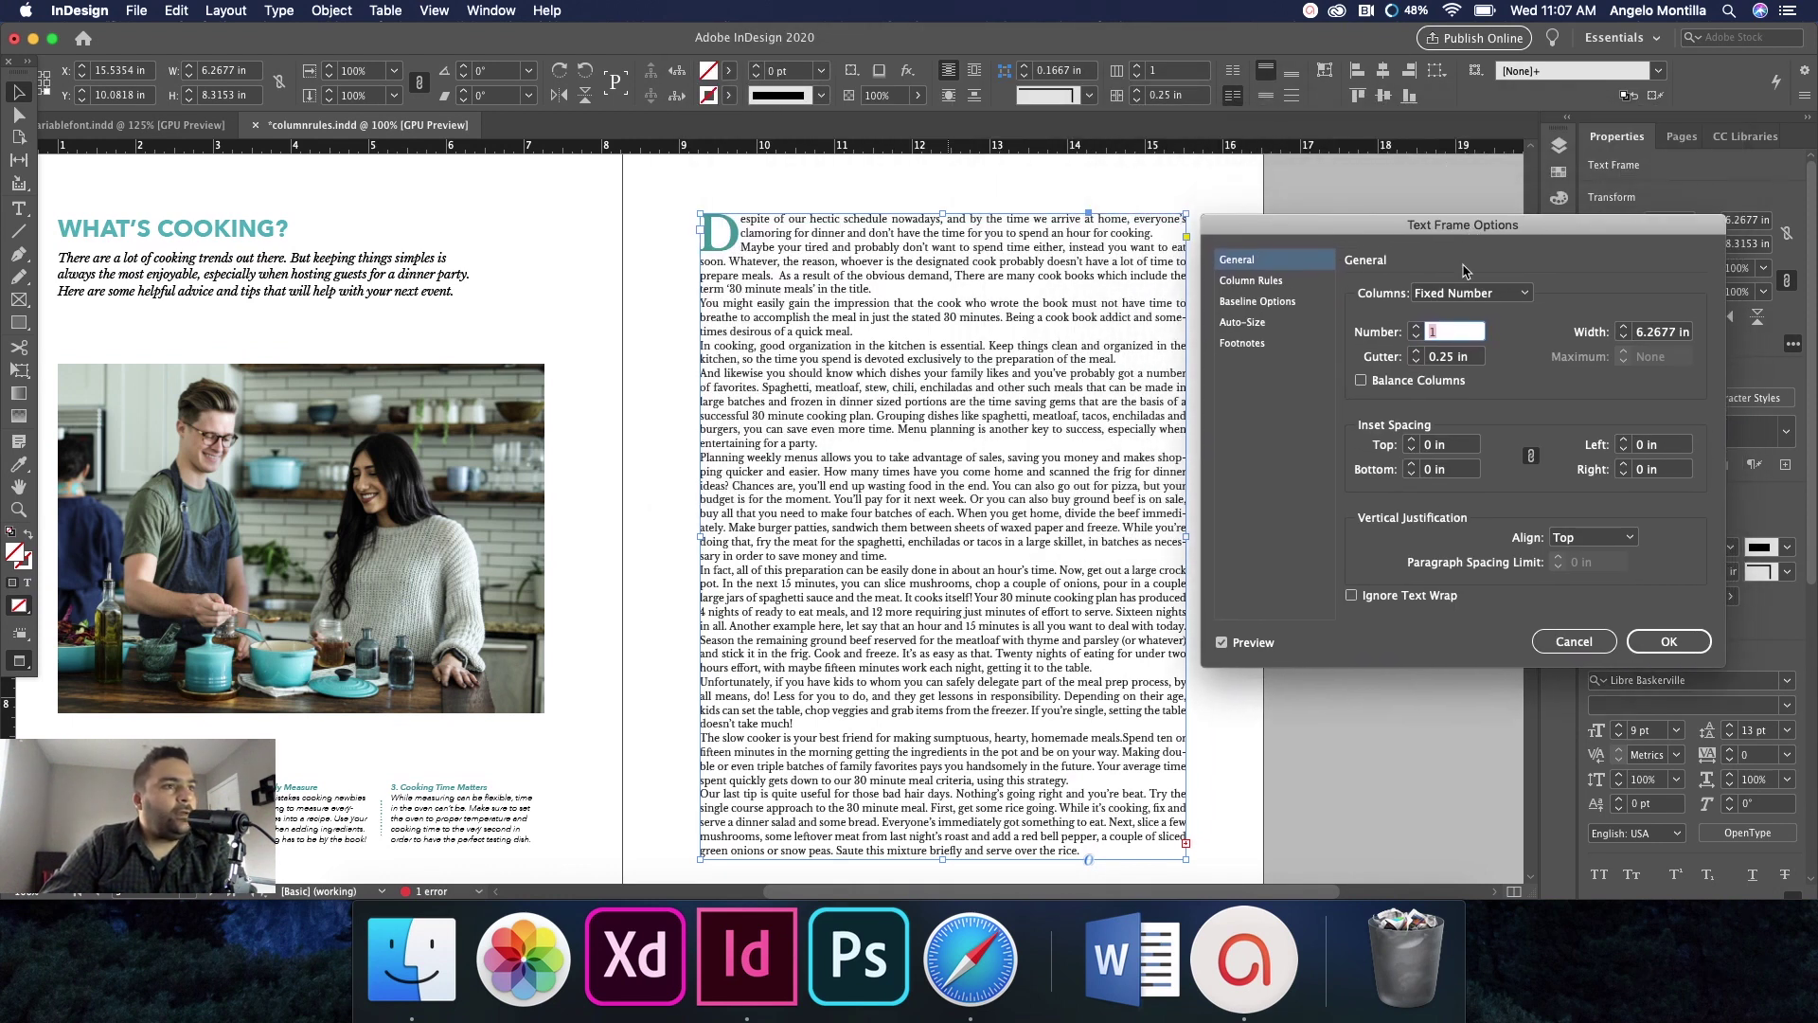
click(1416, 327)
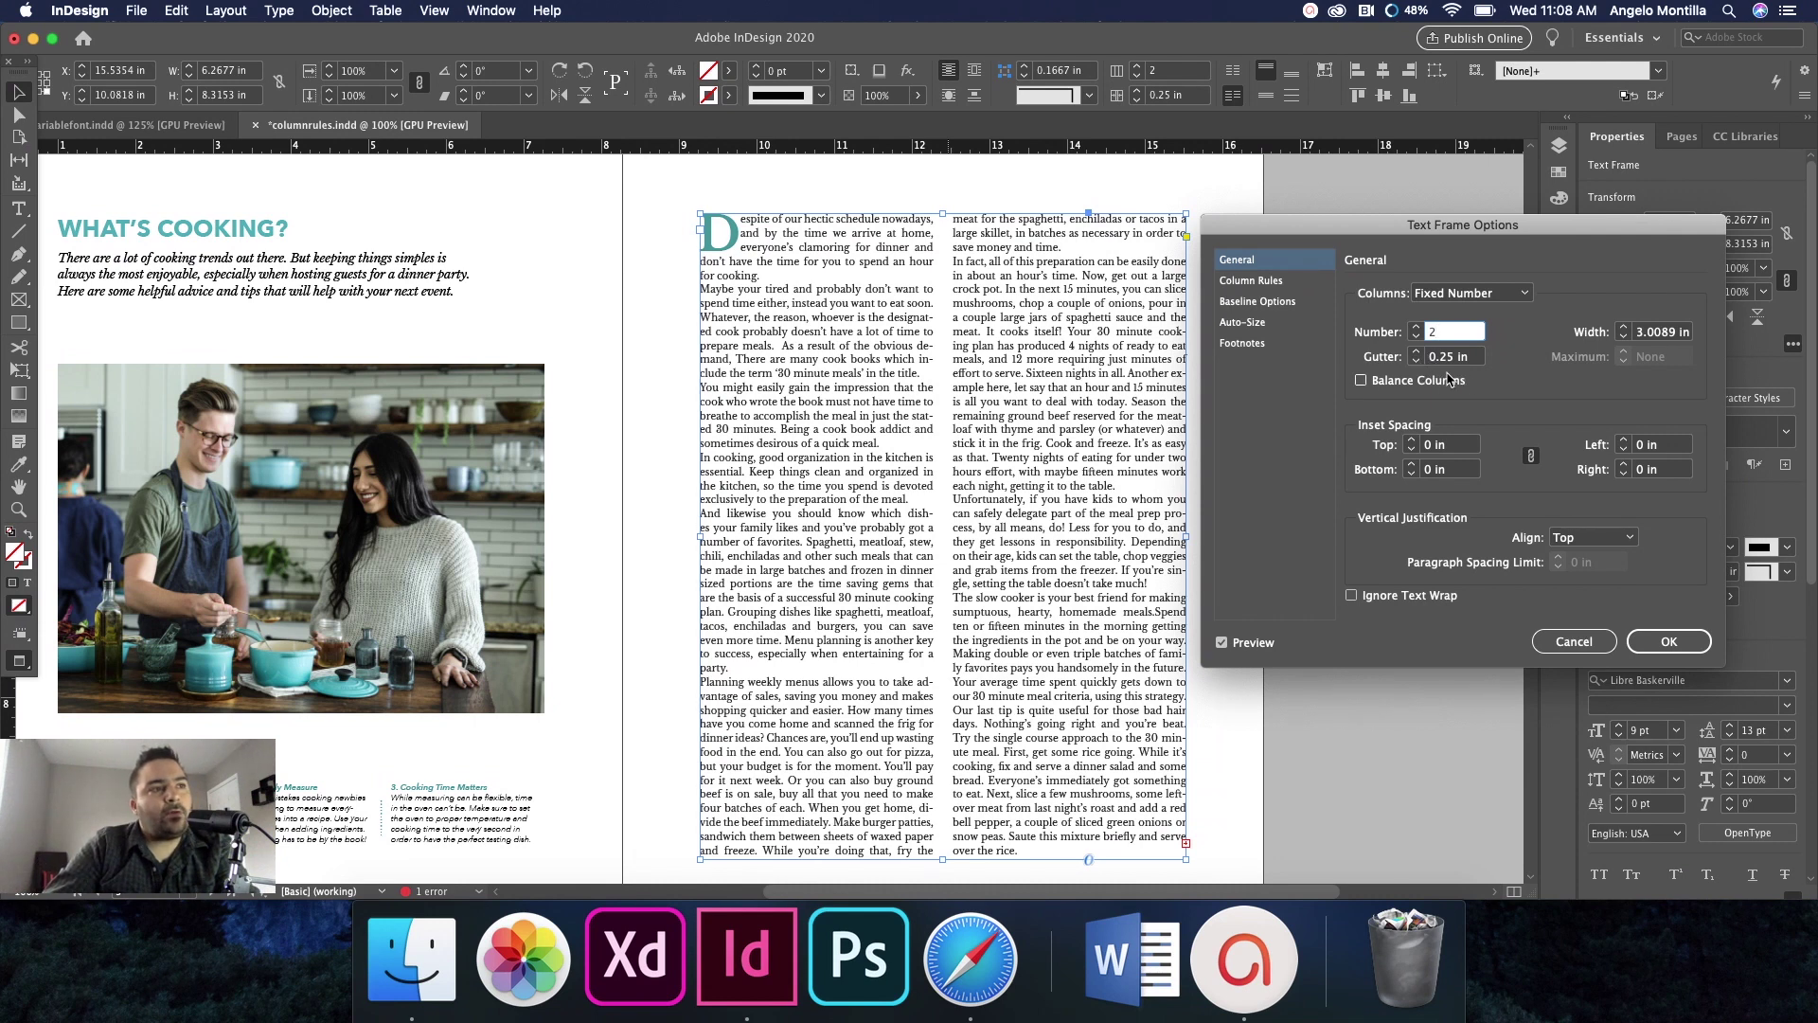
click(1418, 353)
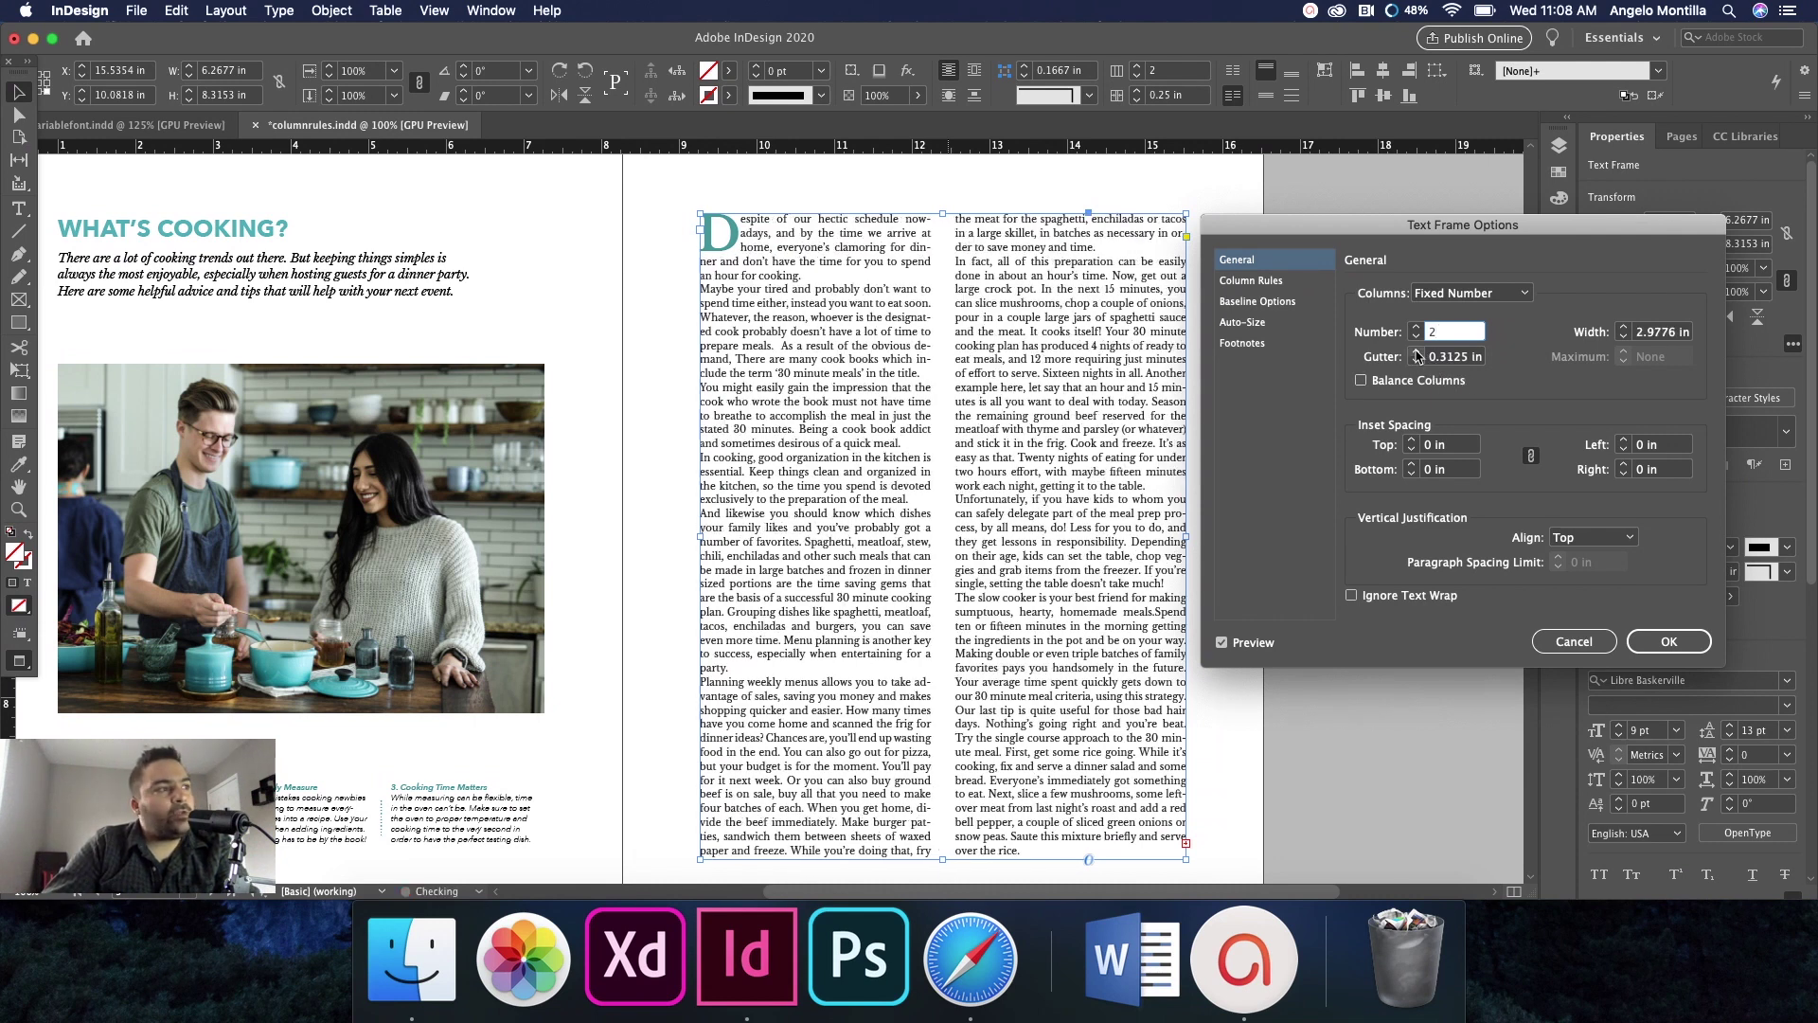
click(1417, 354)
click(1418, 353)
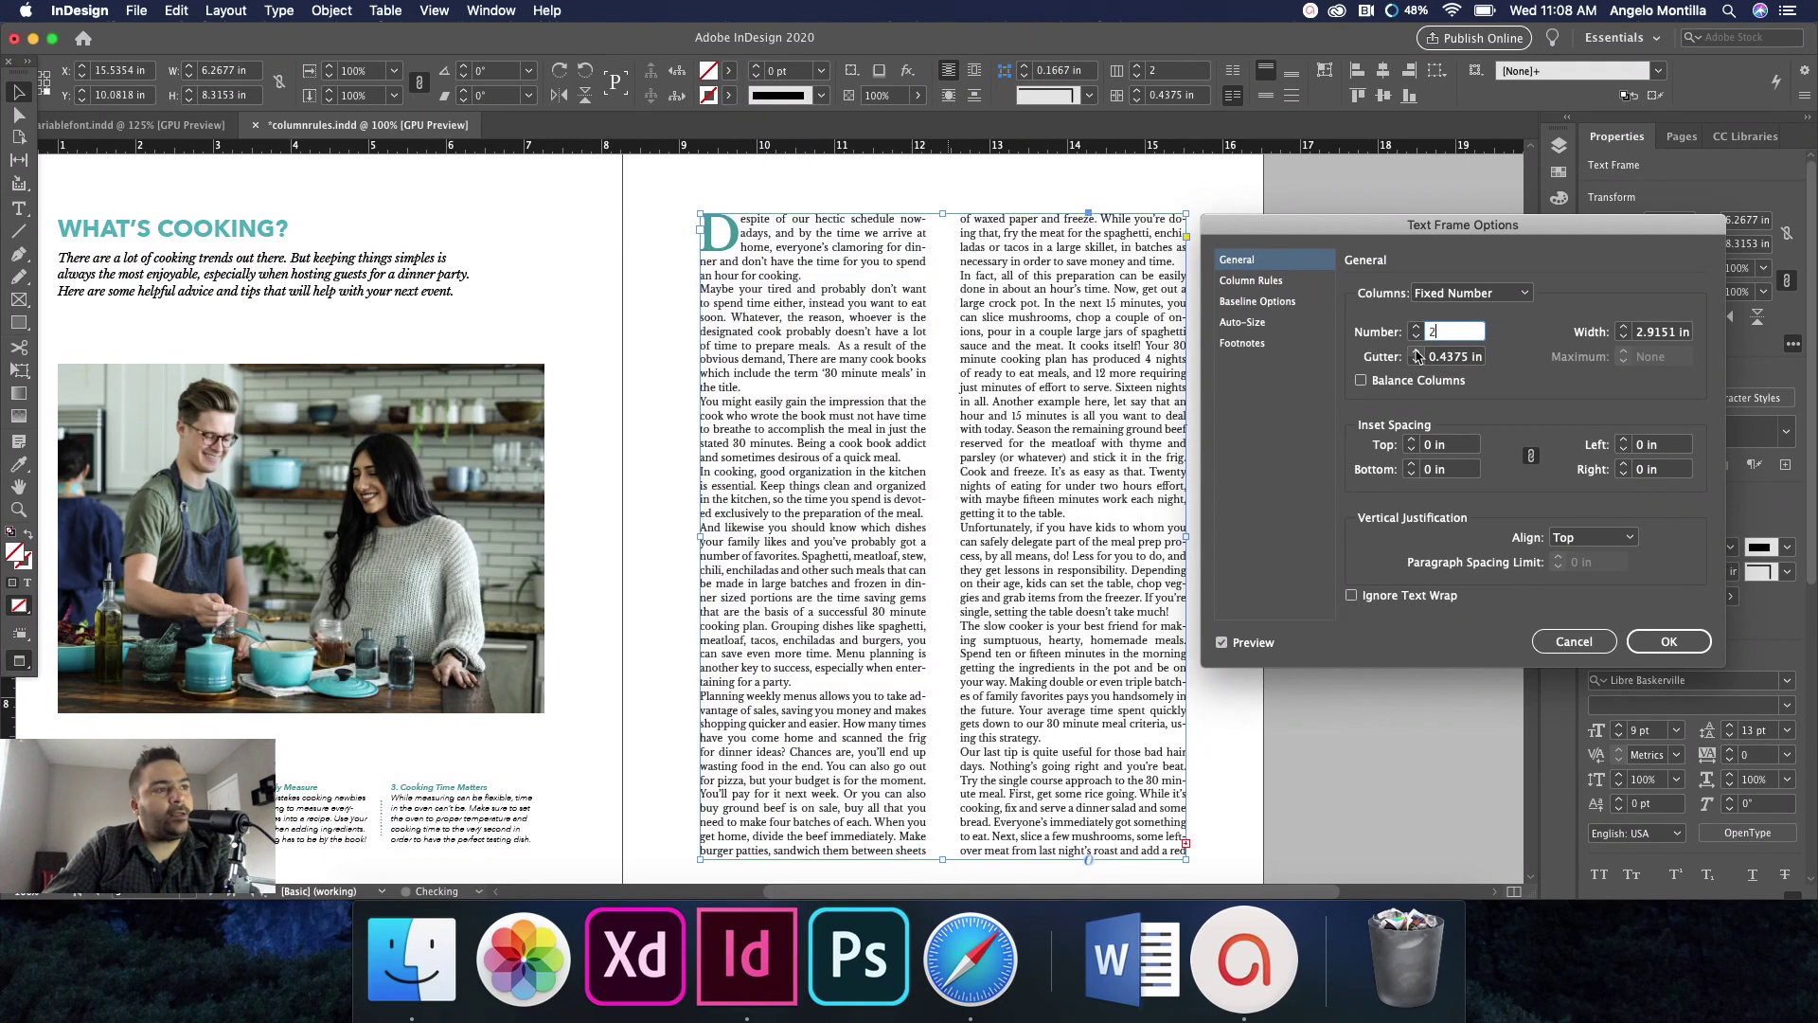
click(1416, 362)
click(1417, 362)
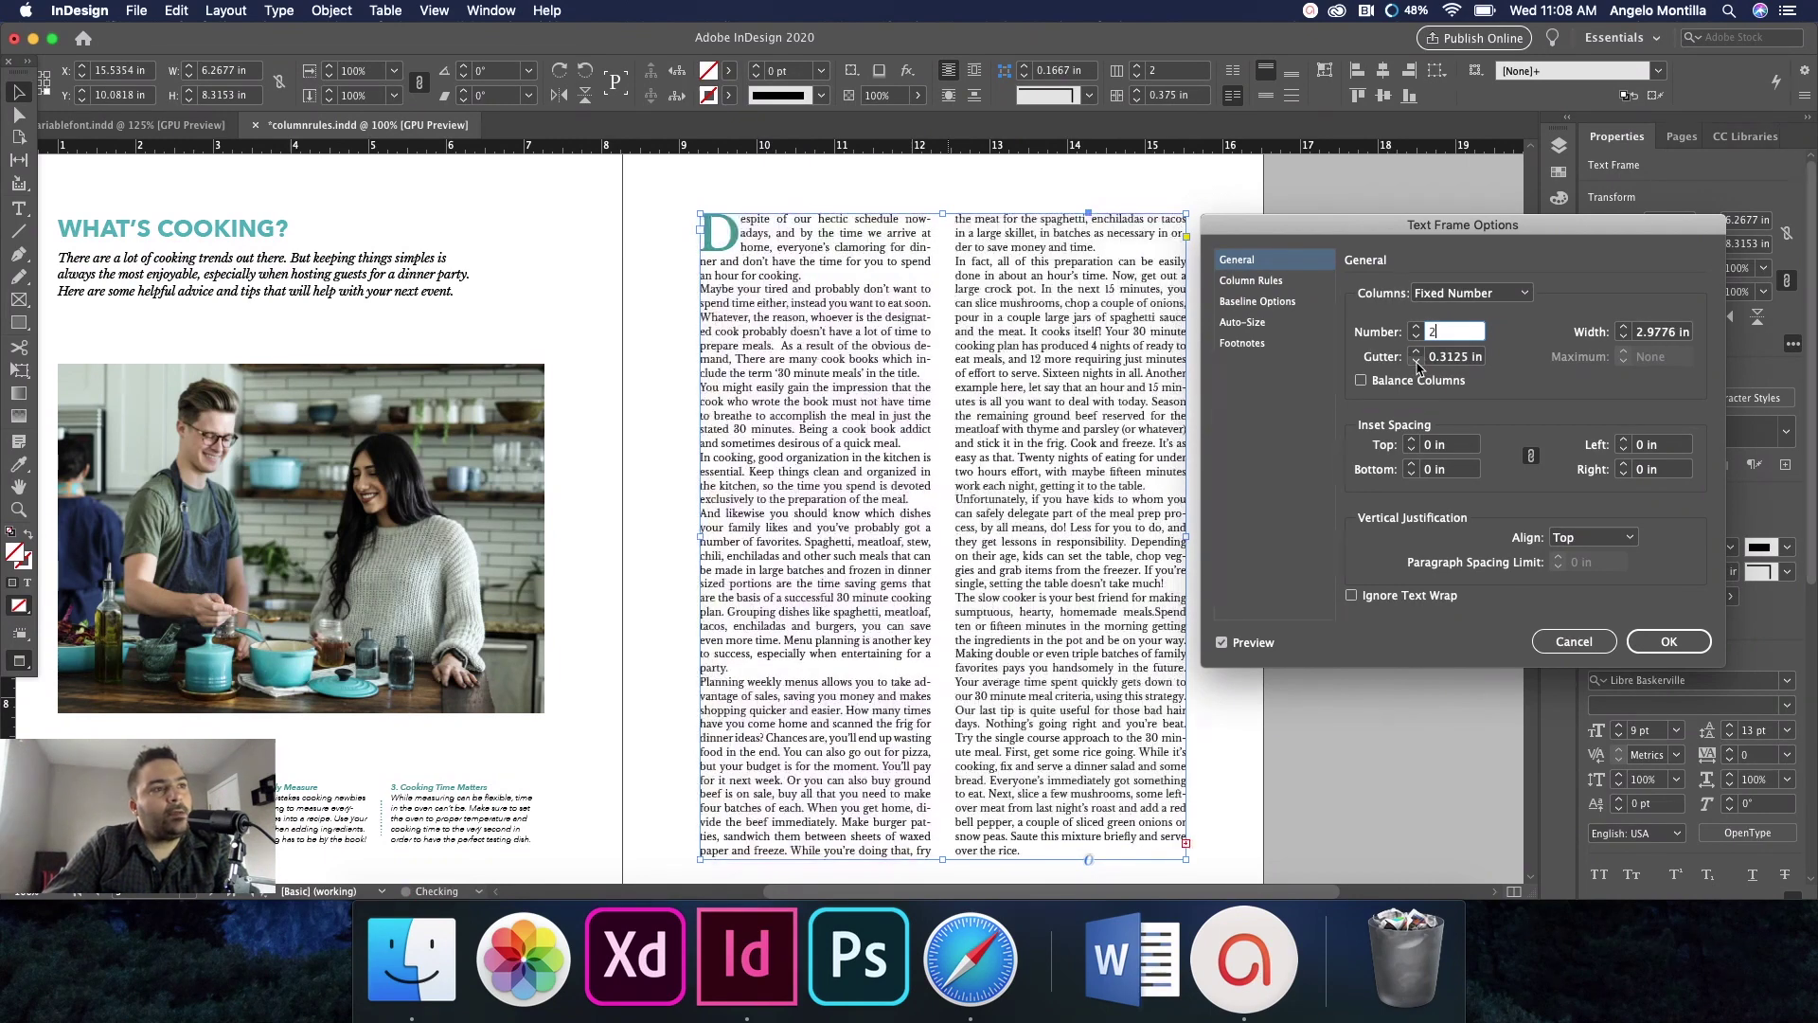
click(1417, 362)
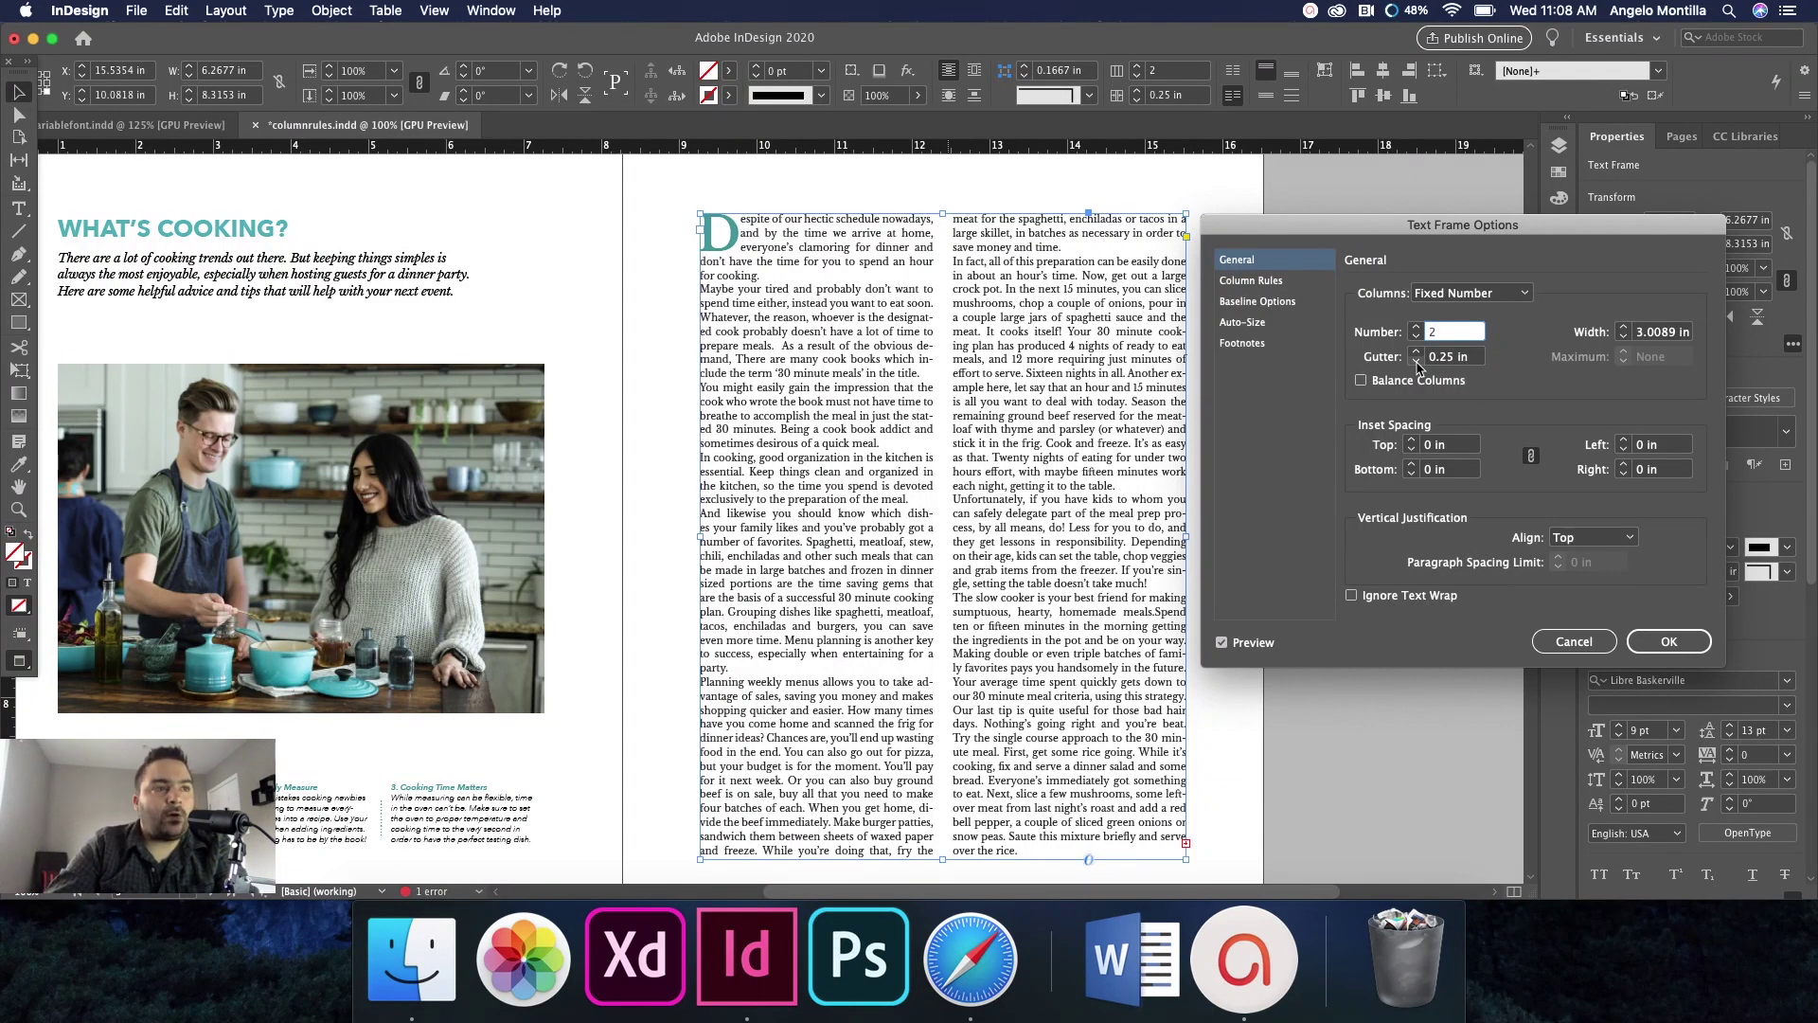
click(1285, 283)
Insert column rules with linked start and end insets of 0.0625 in.
click(1366, 292)
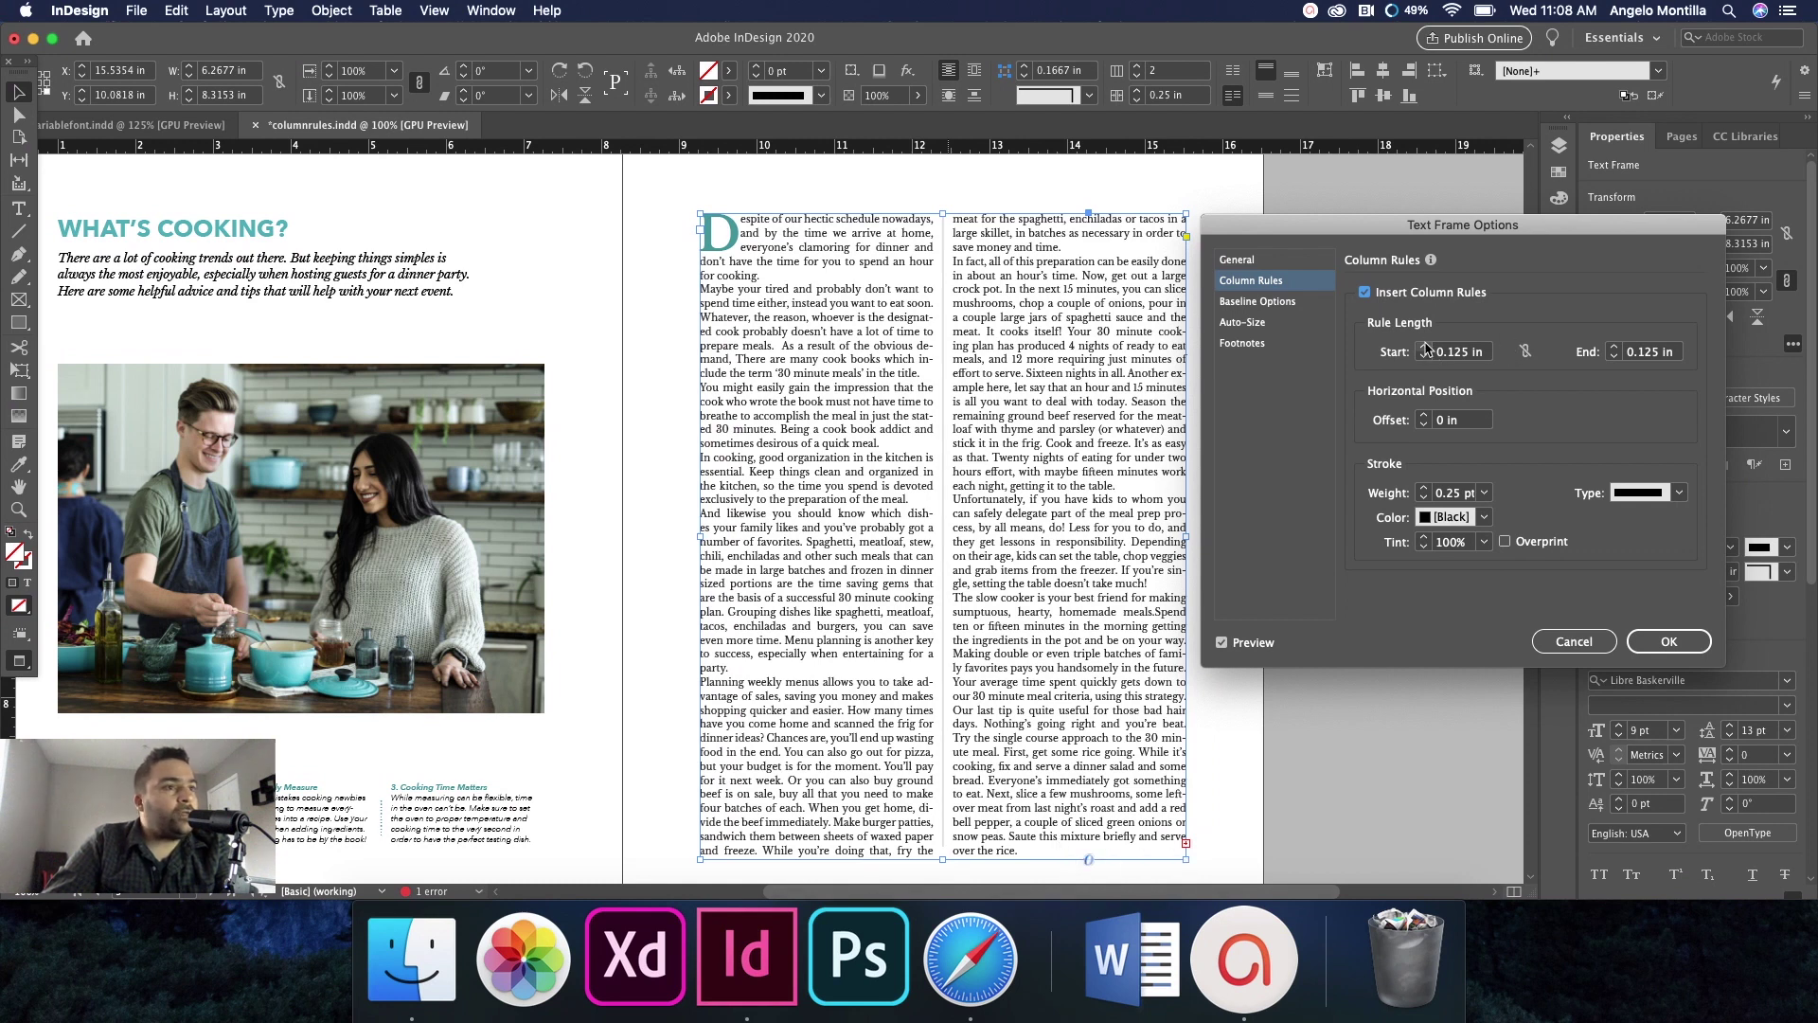
click(1525, 351)
click(1422, 346)
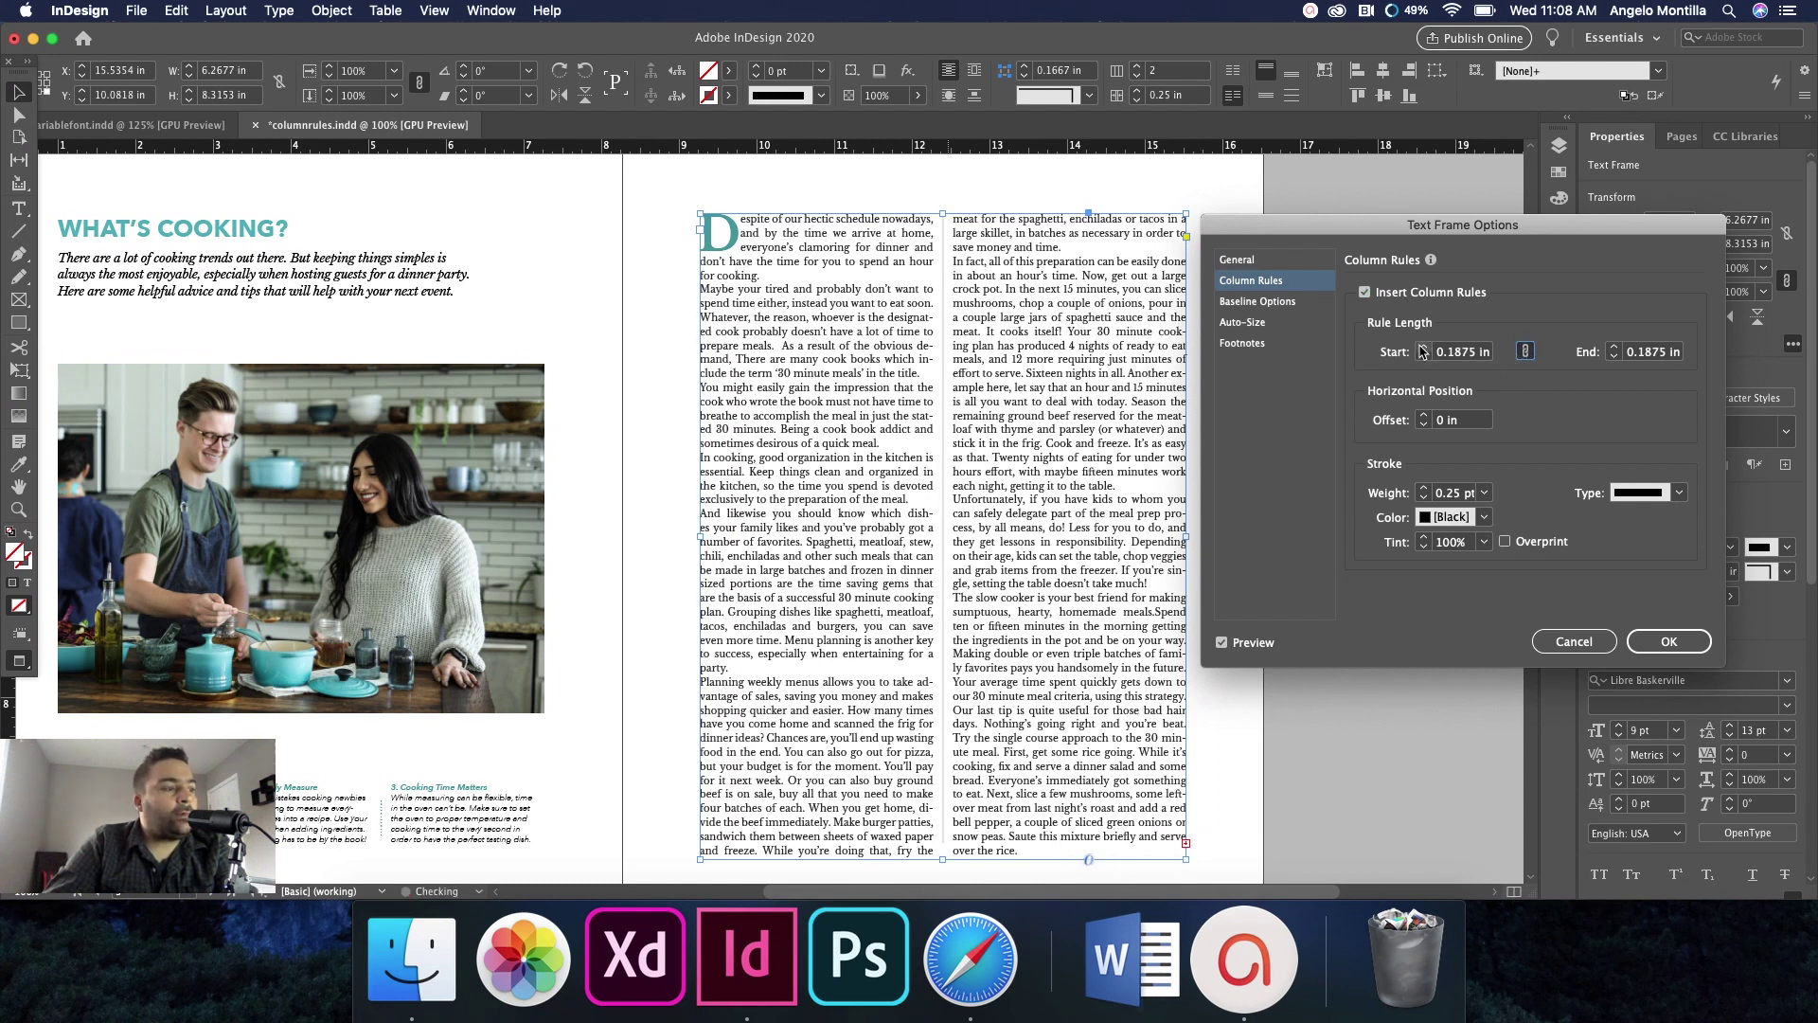
click(1424, 347)
click(1423, 356)
click(1424, 356)
click(1423, 356)
click(1423, 356)
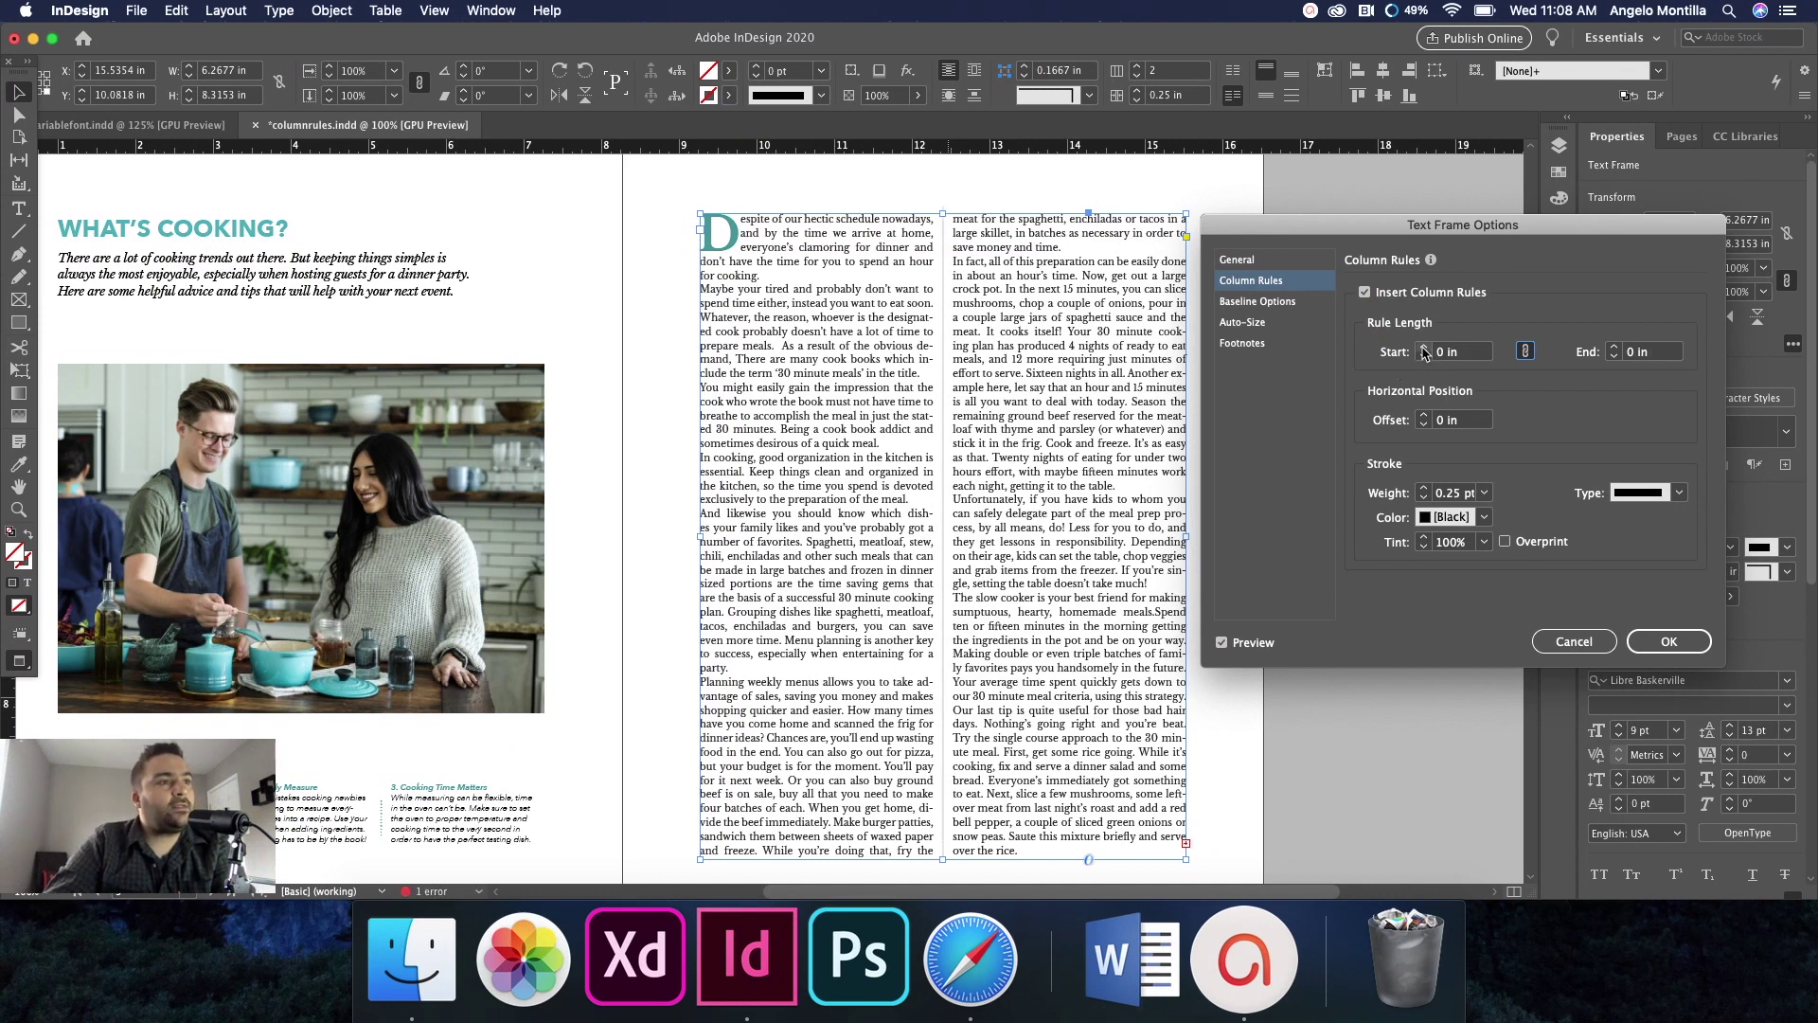
click(1423, 347)
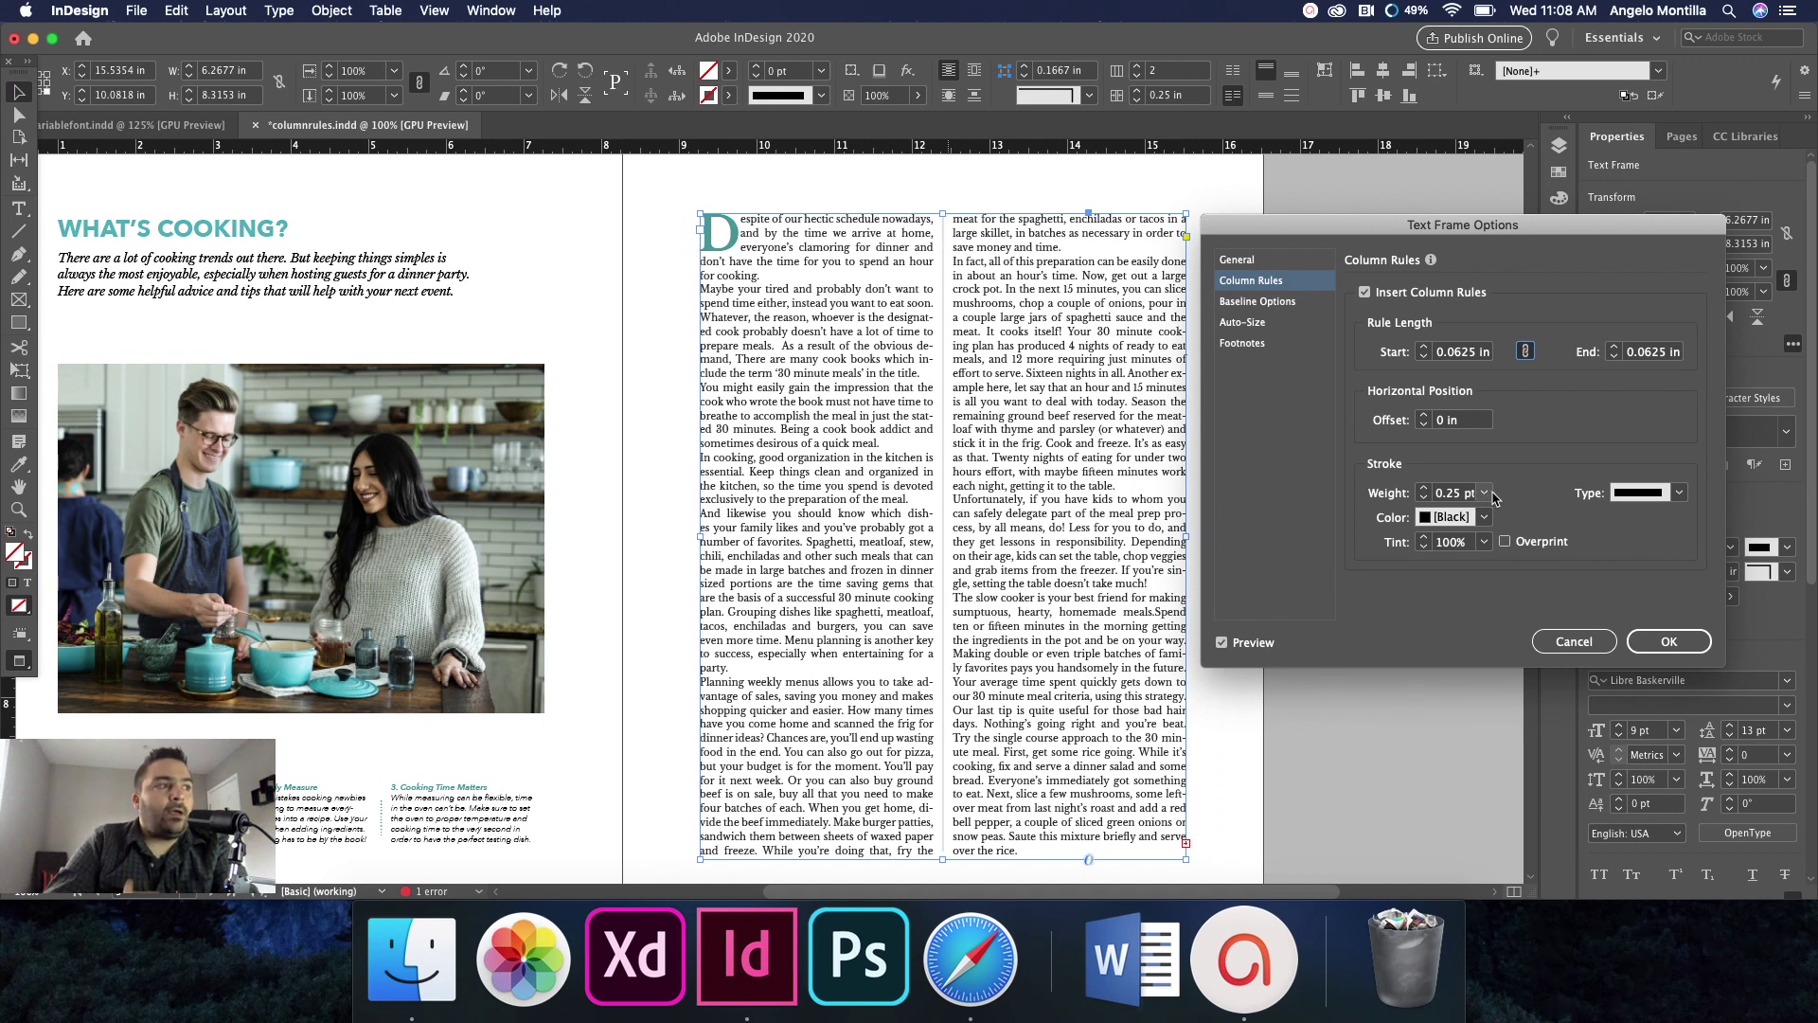
Make the column rules 0.25 pt solid black and apply the frame options.
click(1493, 493)
click(1490, 492)
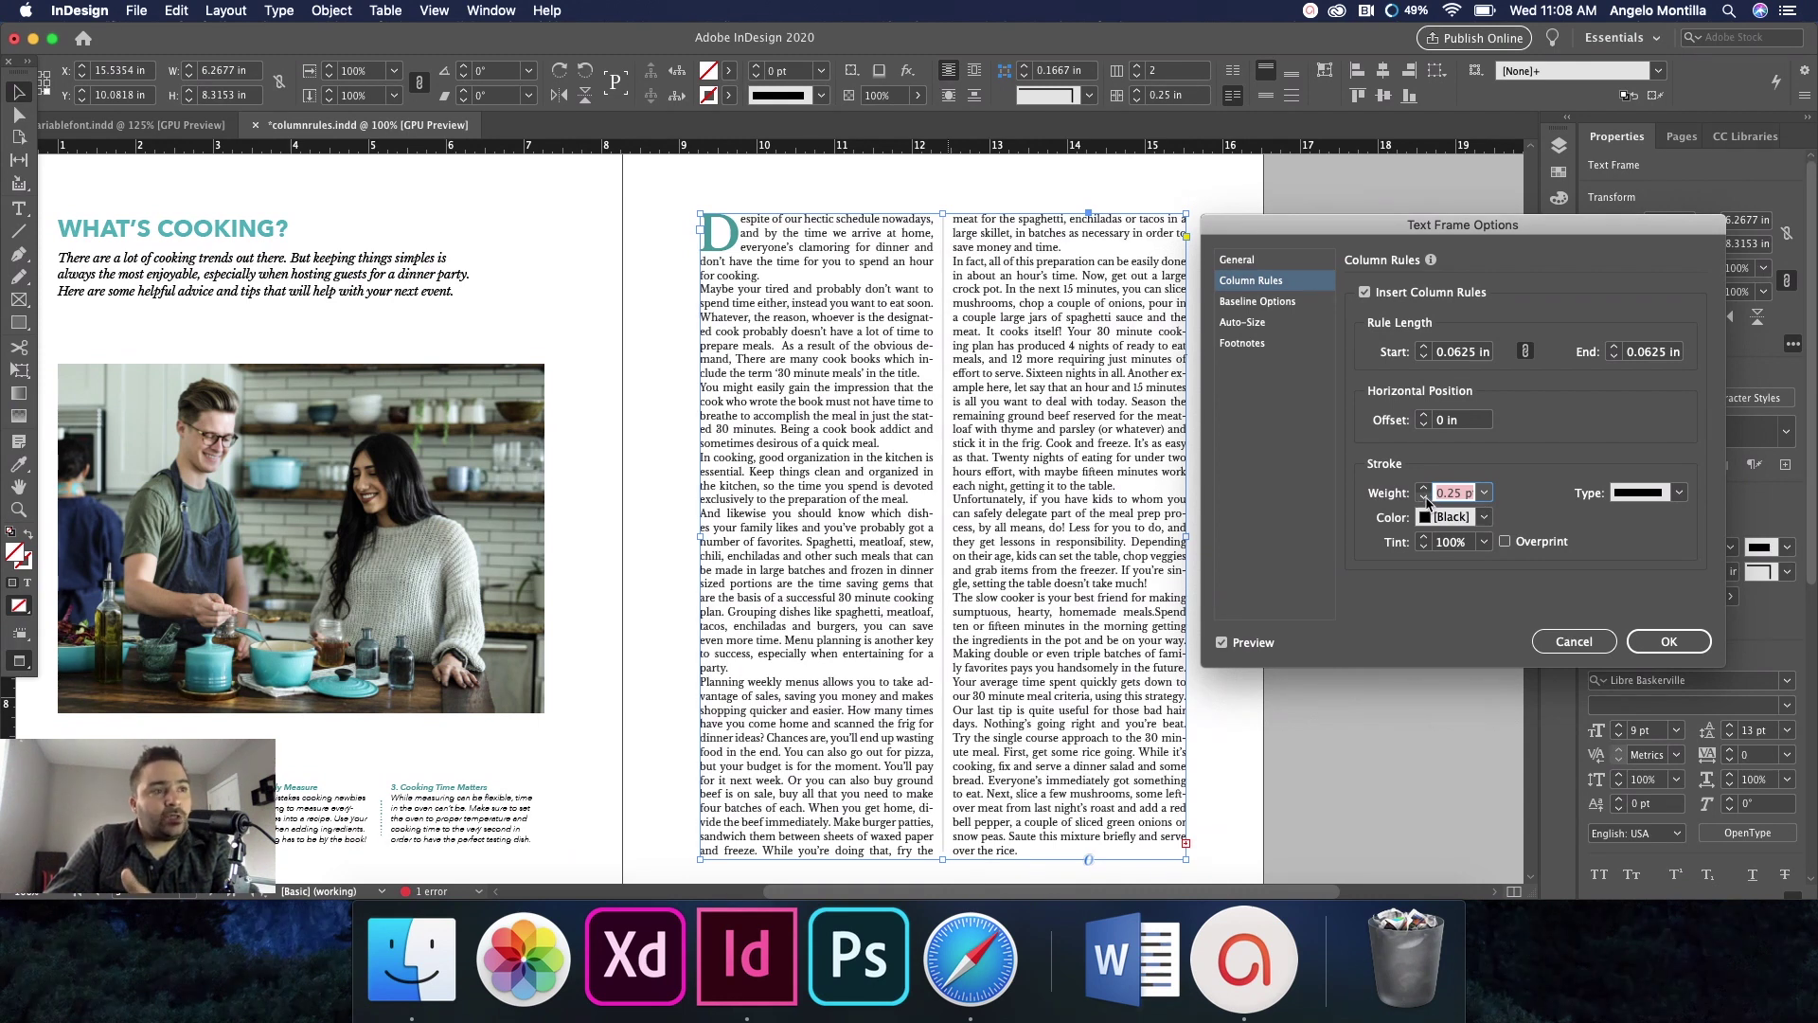
click(1484, 492)
click(1468, 75)
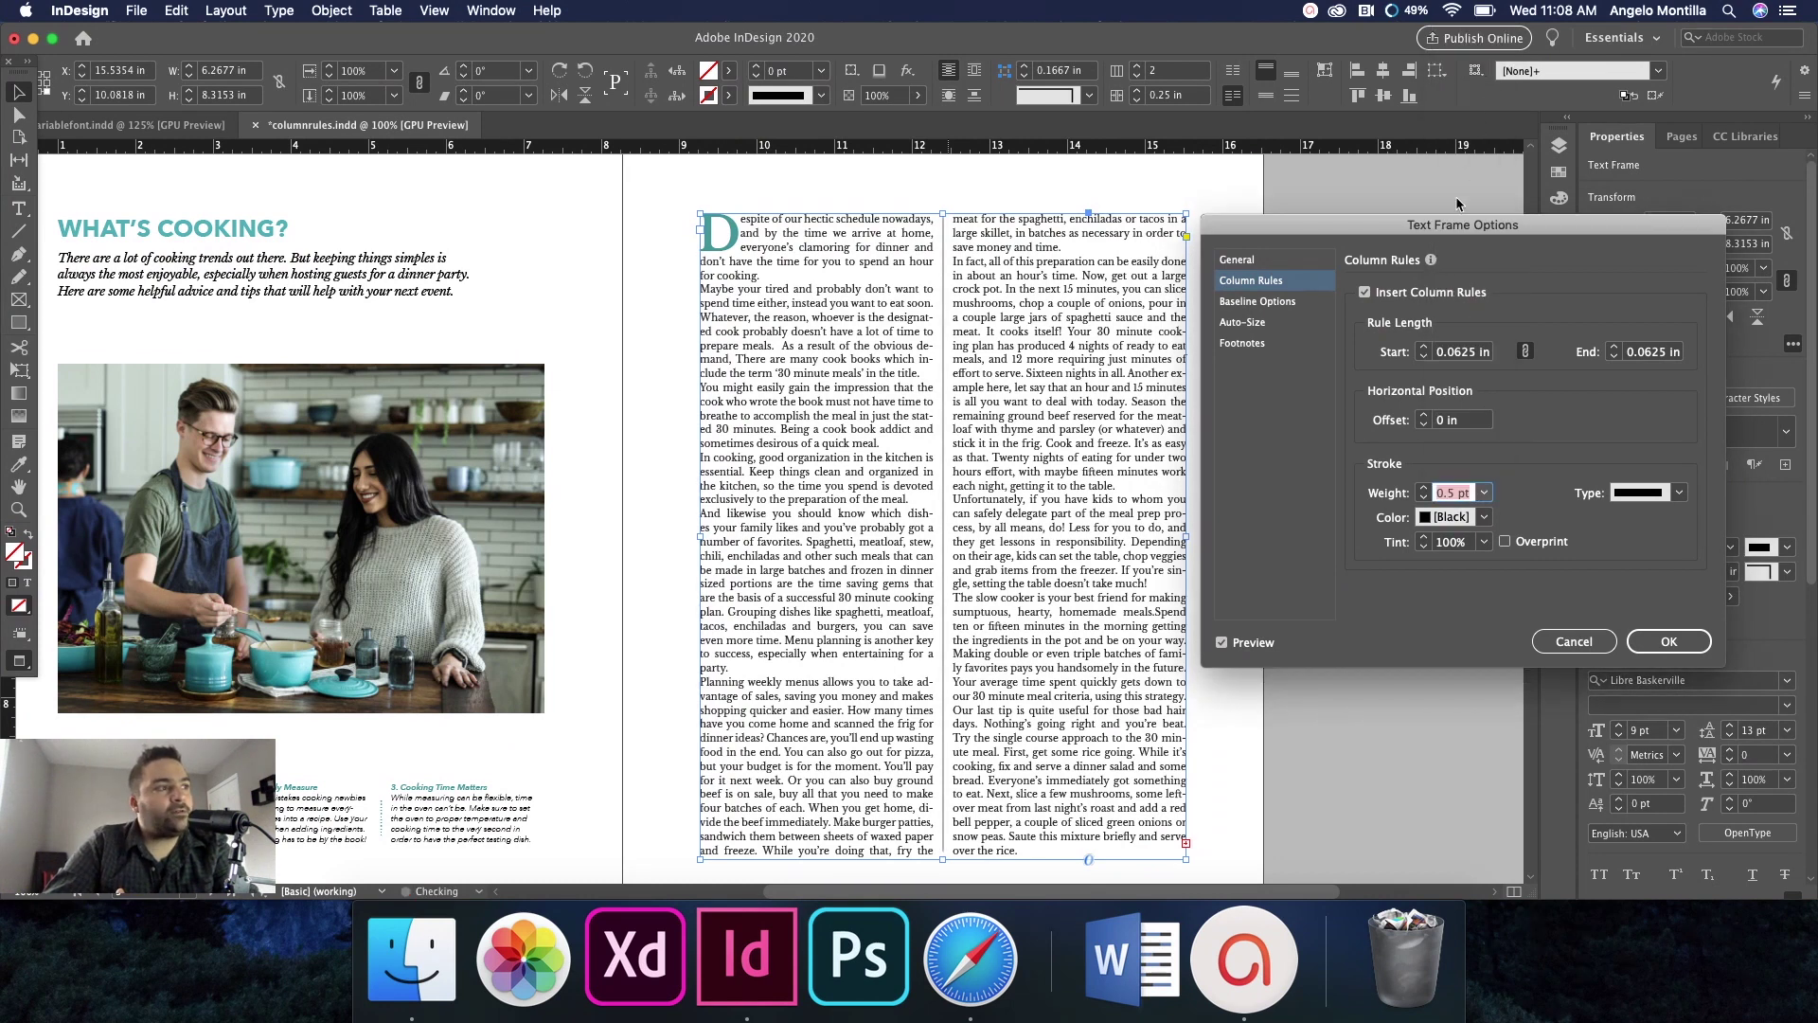
click(1485, 493)
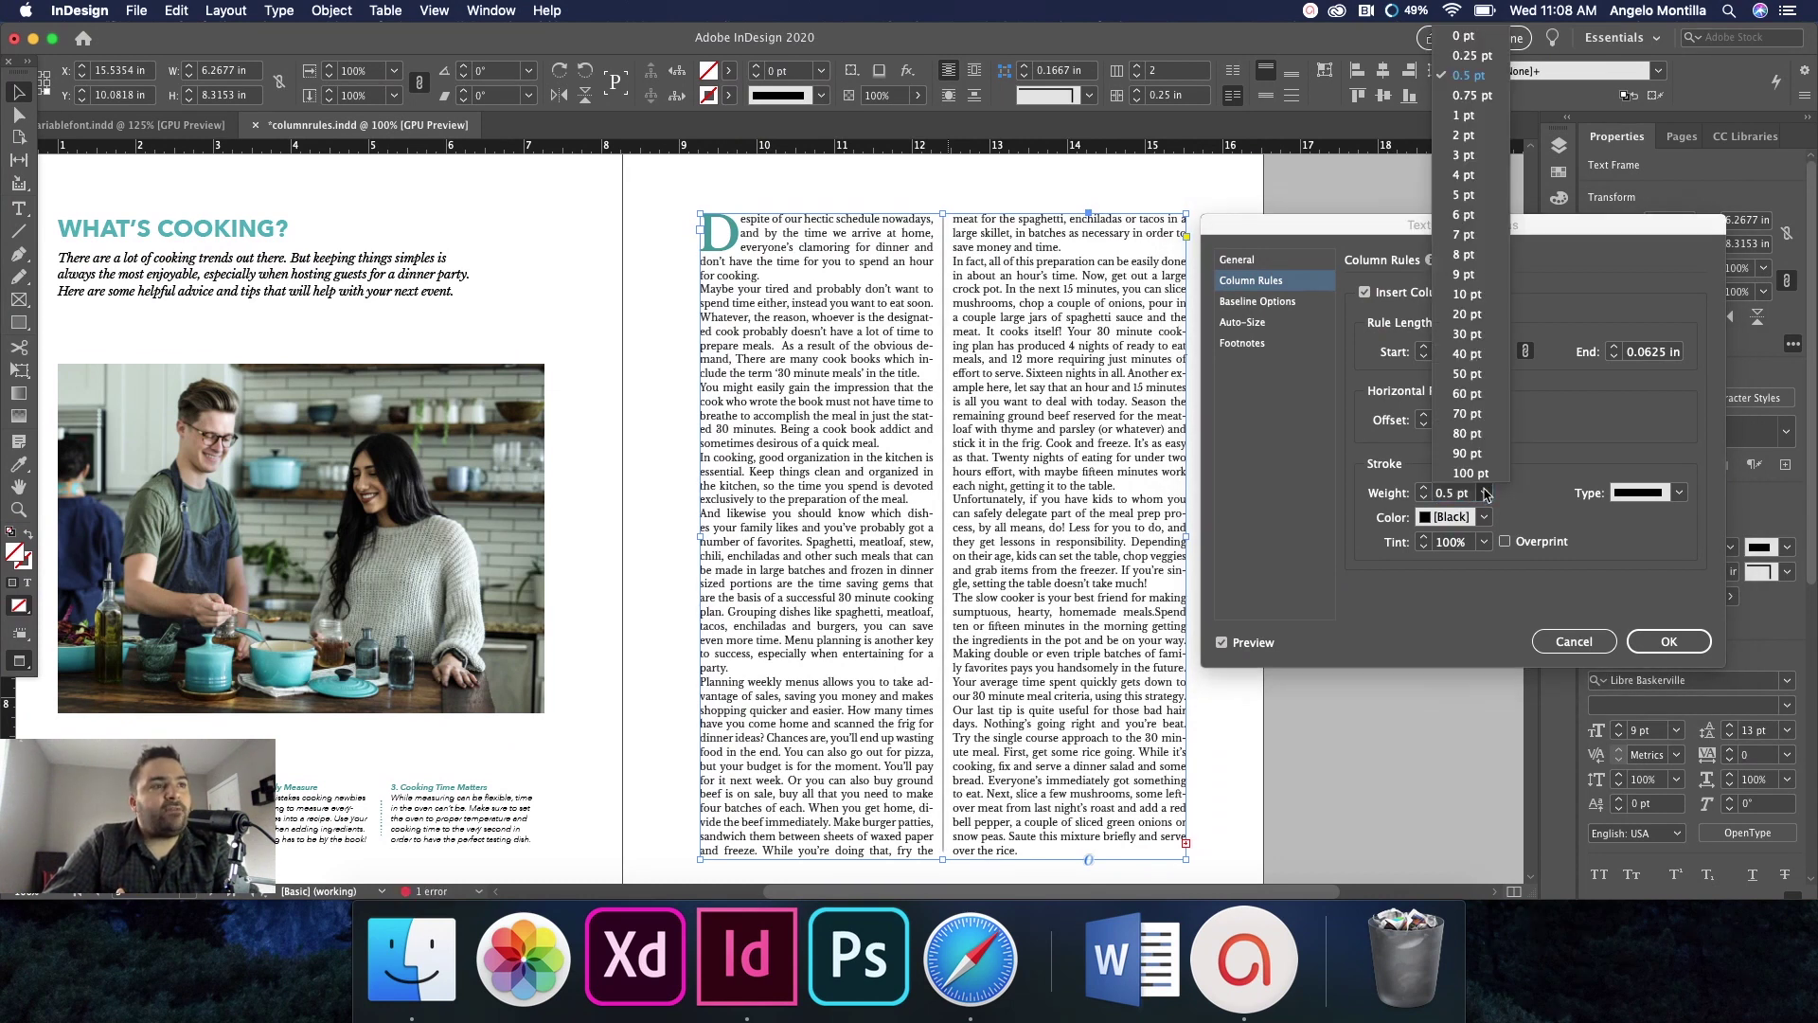
click(1465, 134)
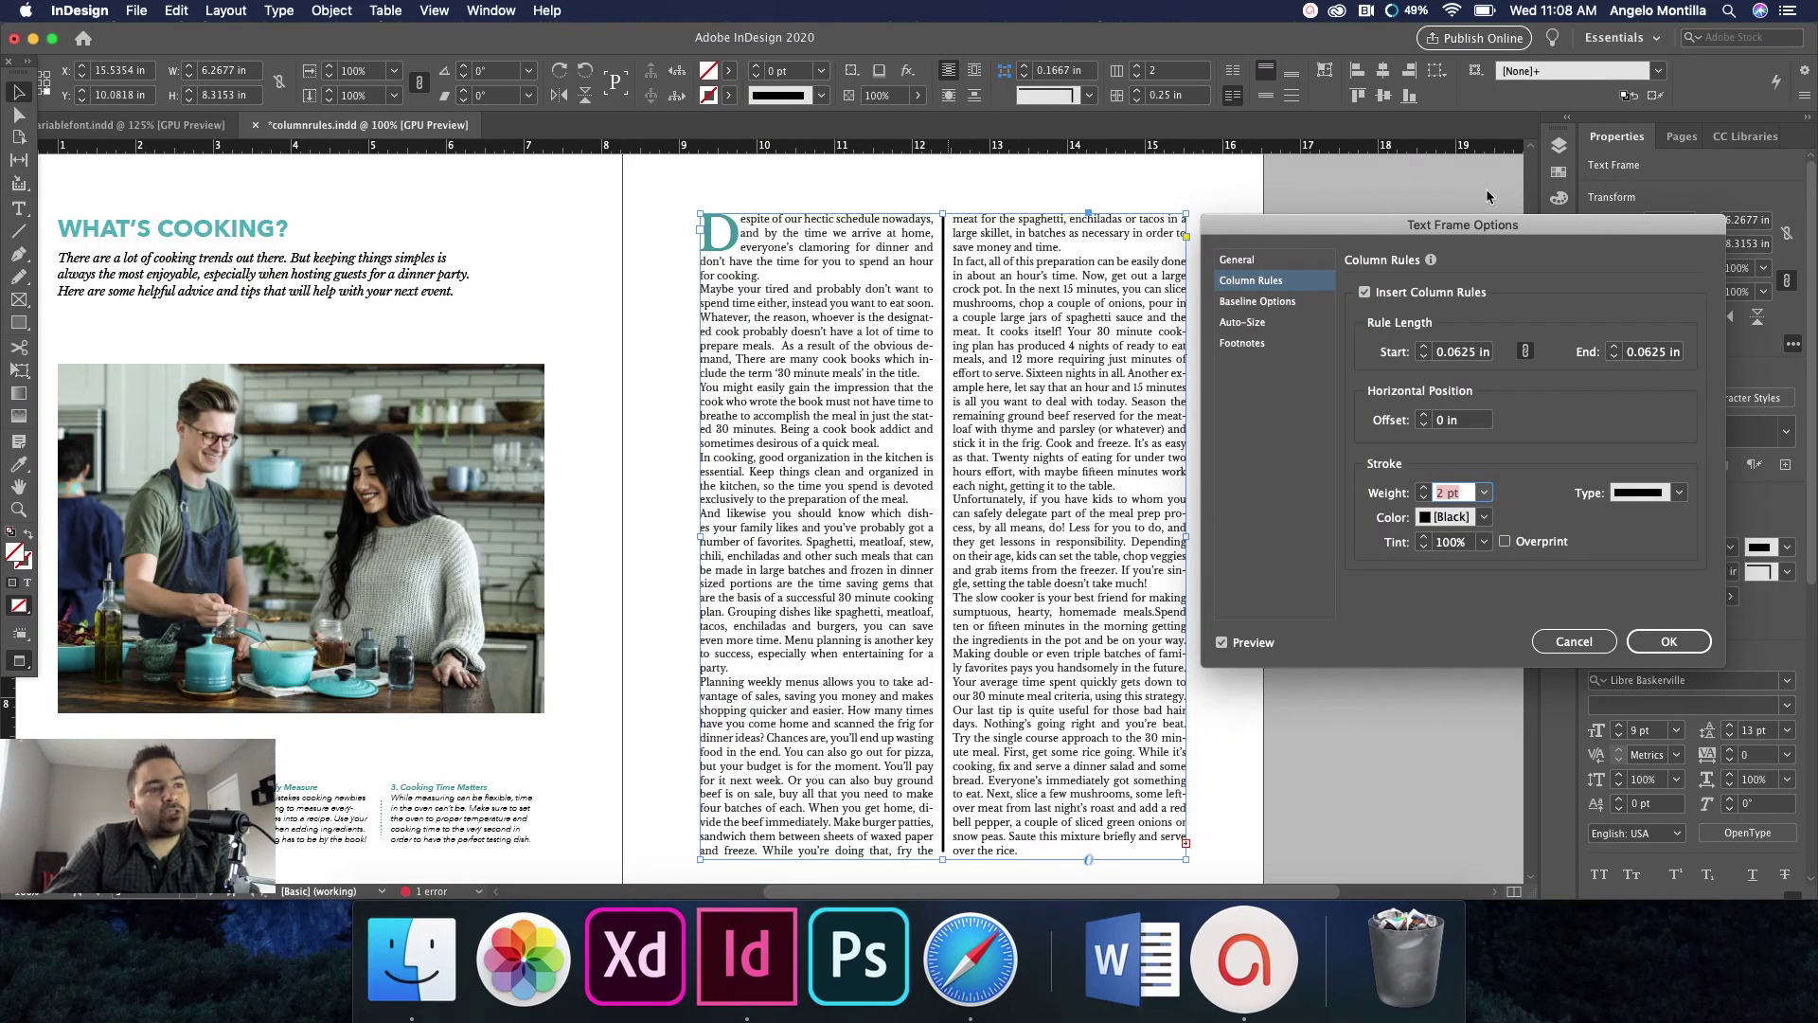
click(1485, 493)
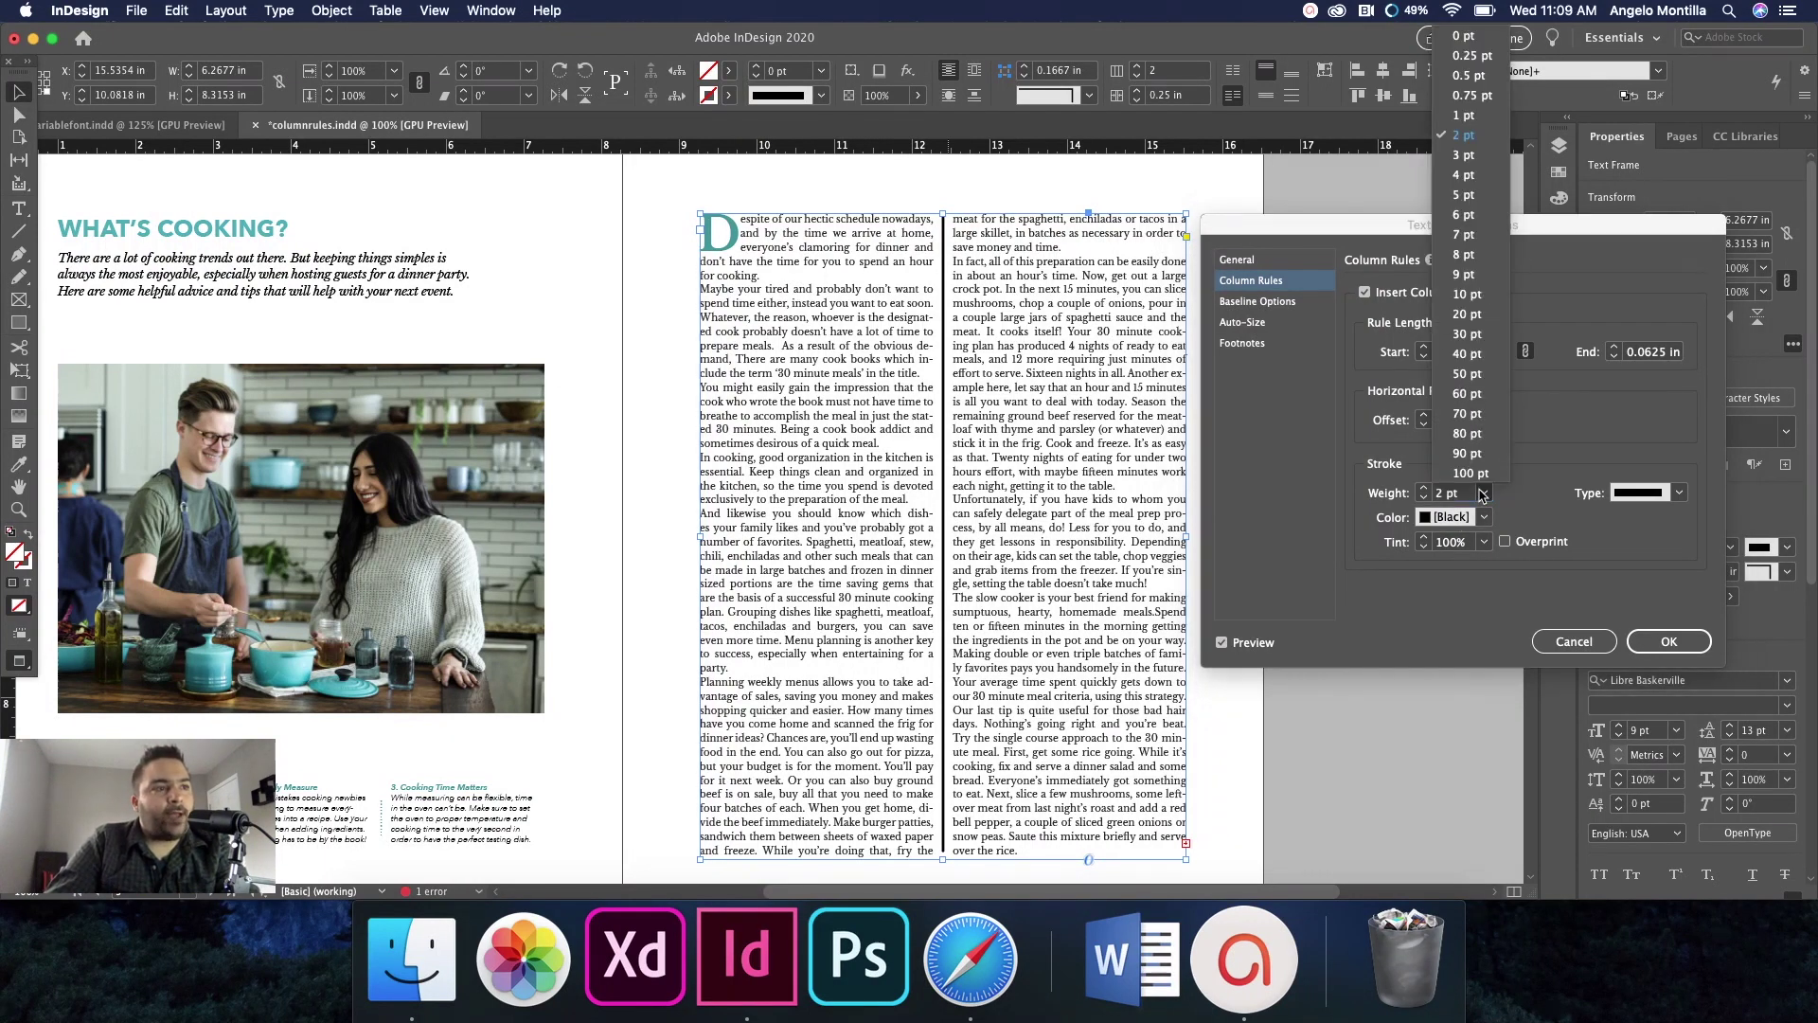
click(1468, 55)
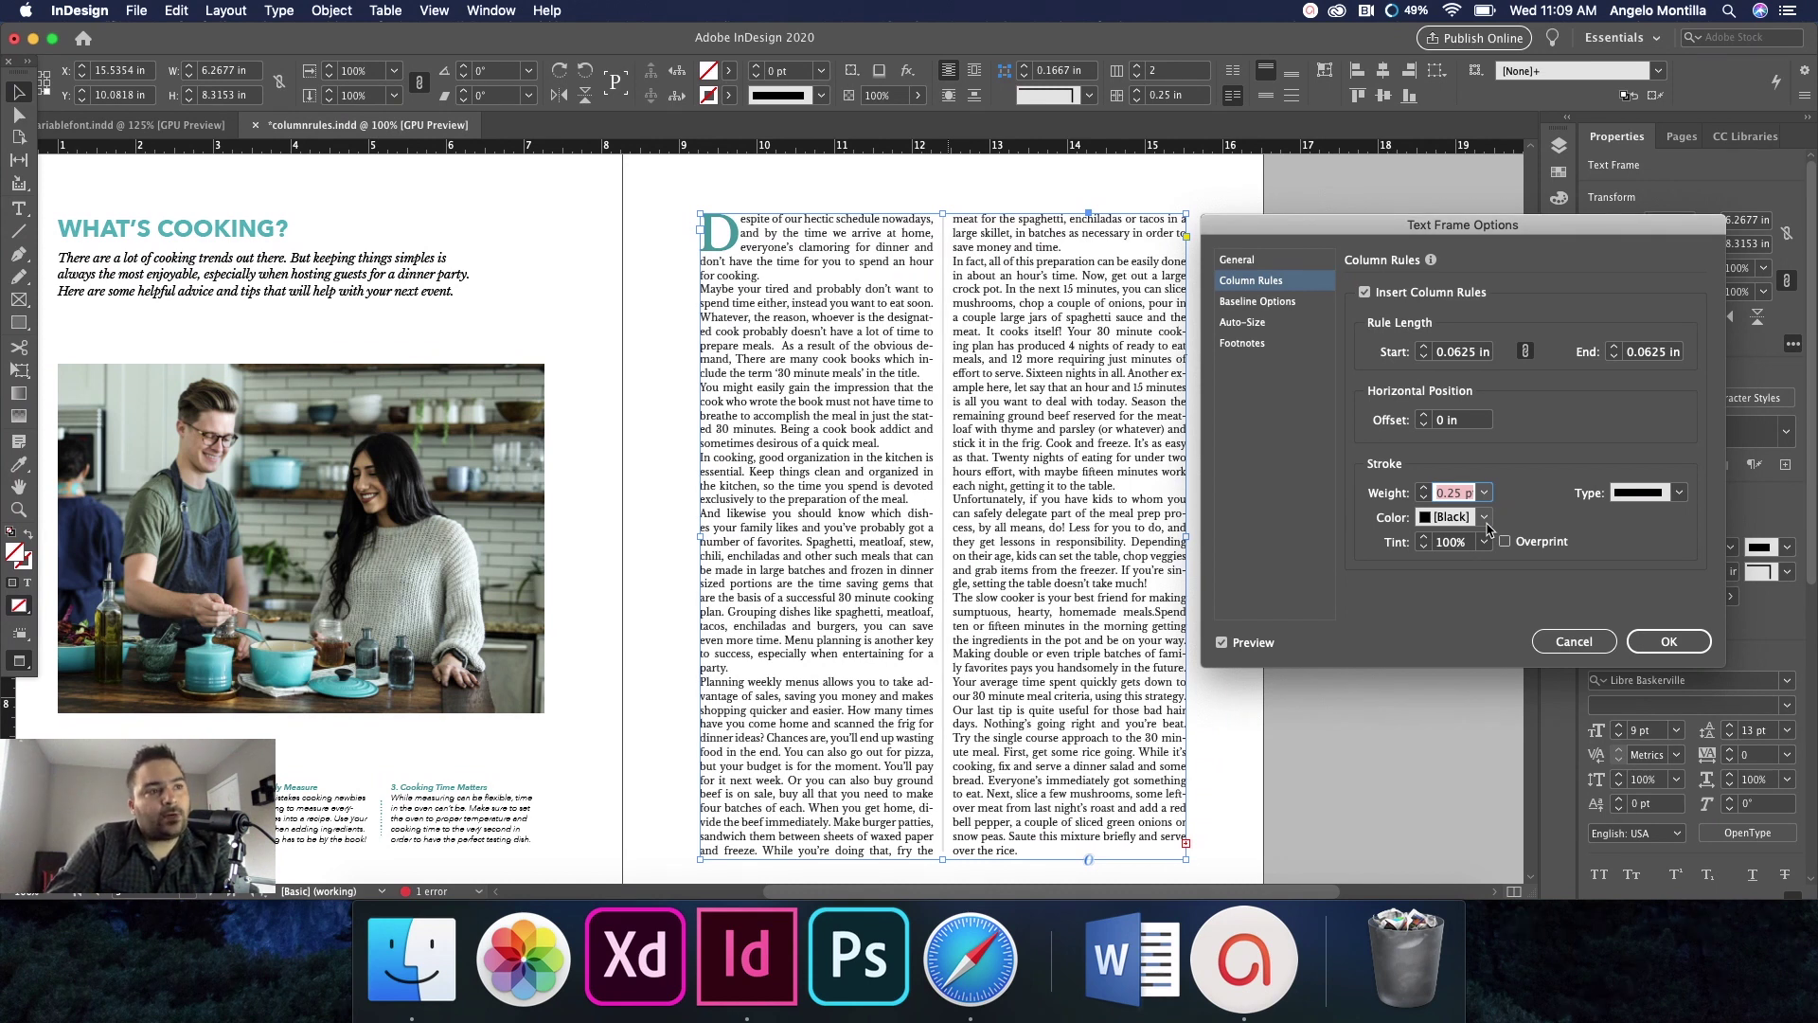
click(1679, 492)
click(1586, 497)
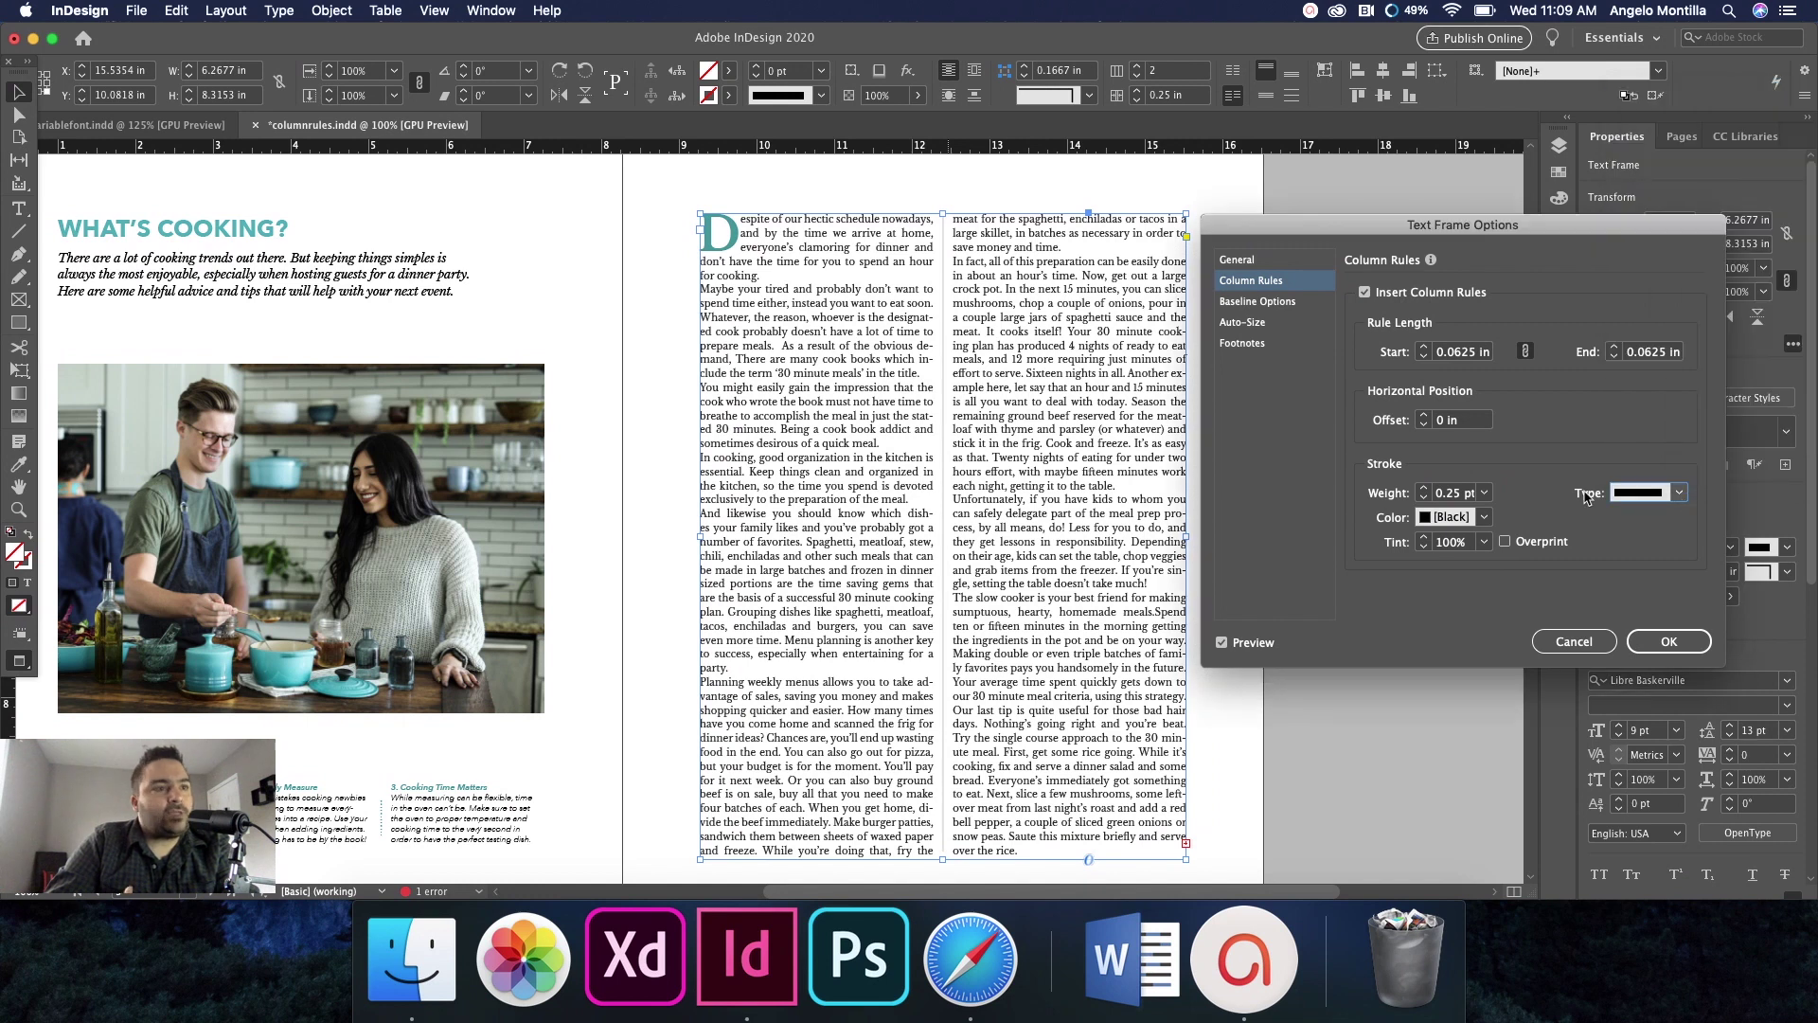
click(1557, 642)
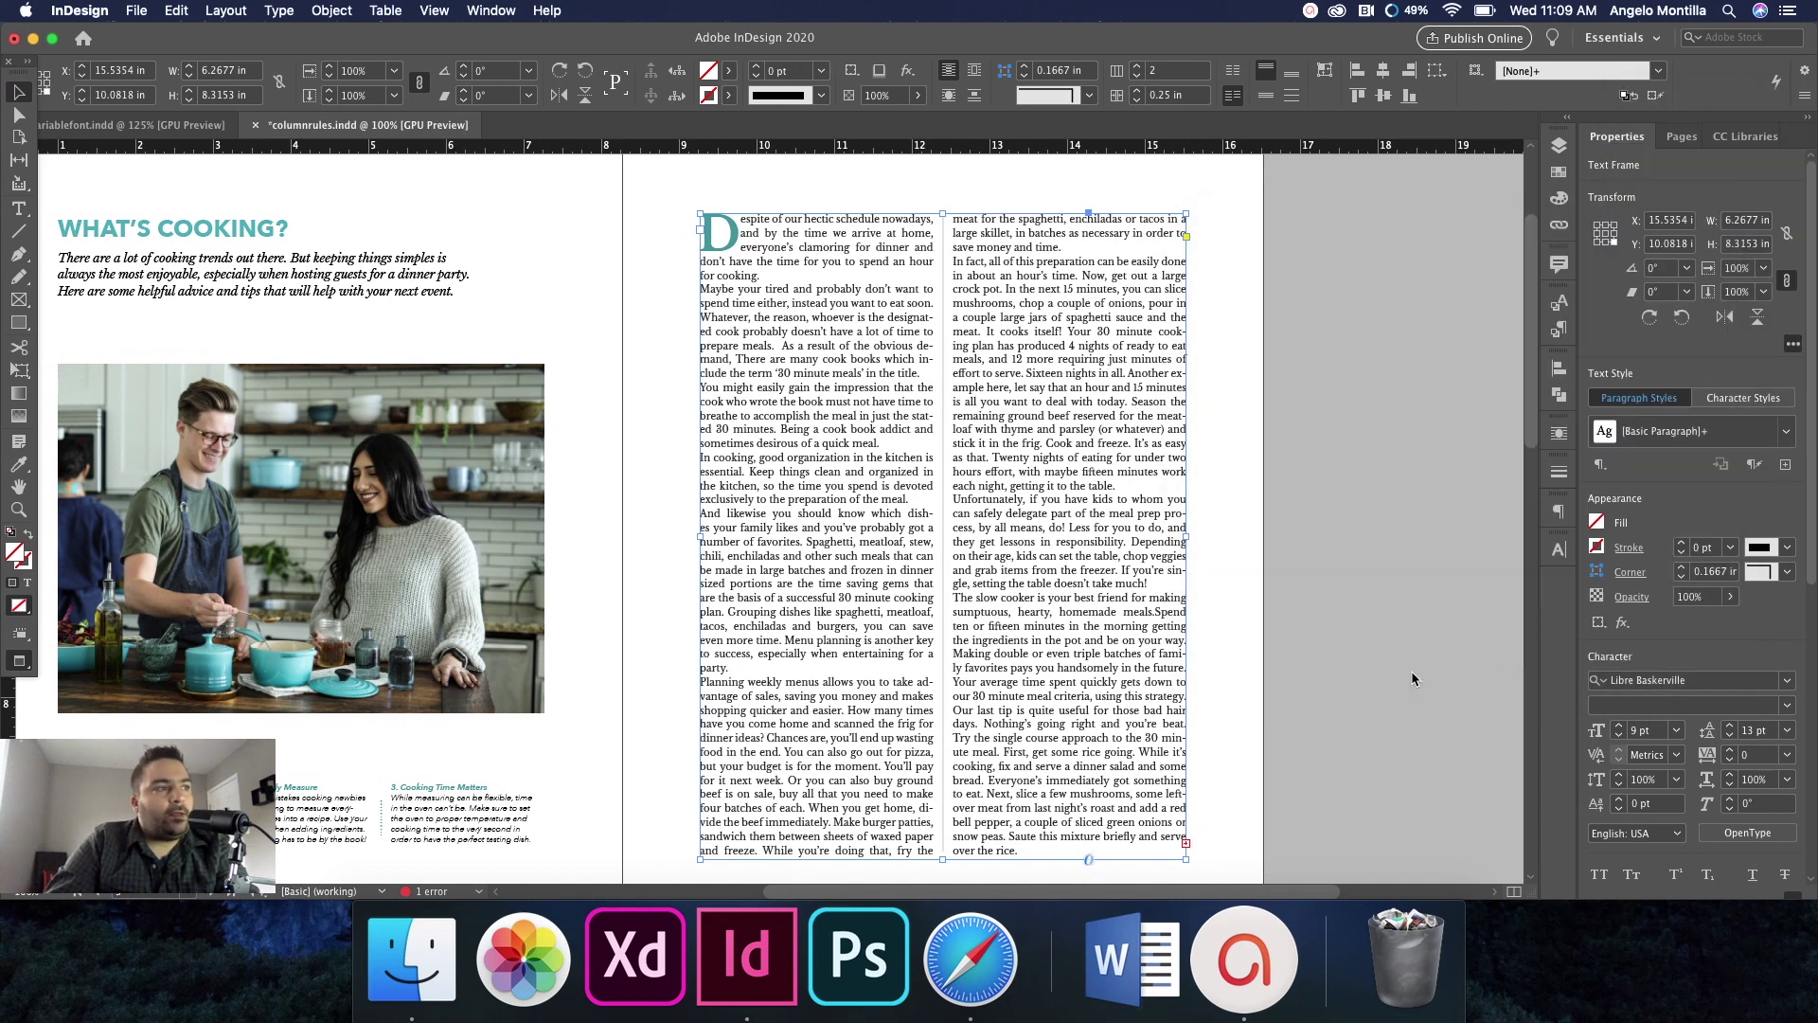
click(1242, 569)
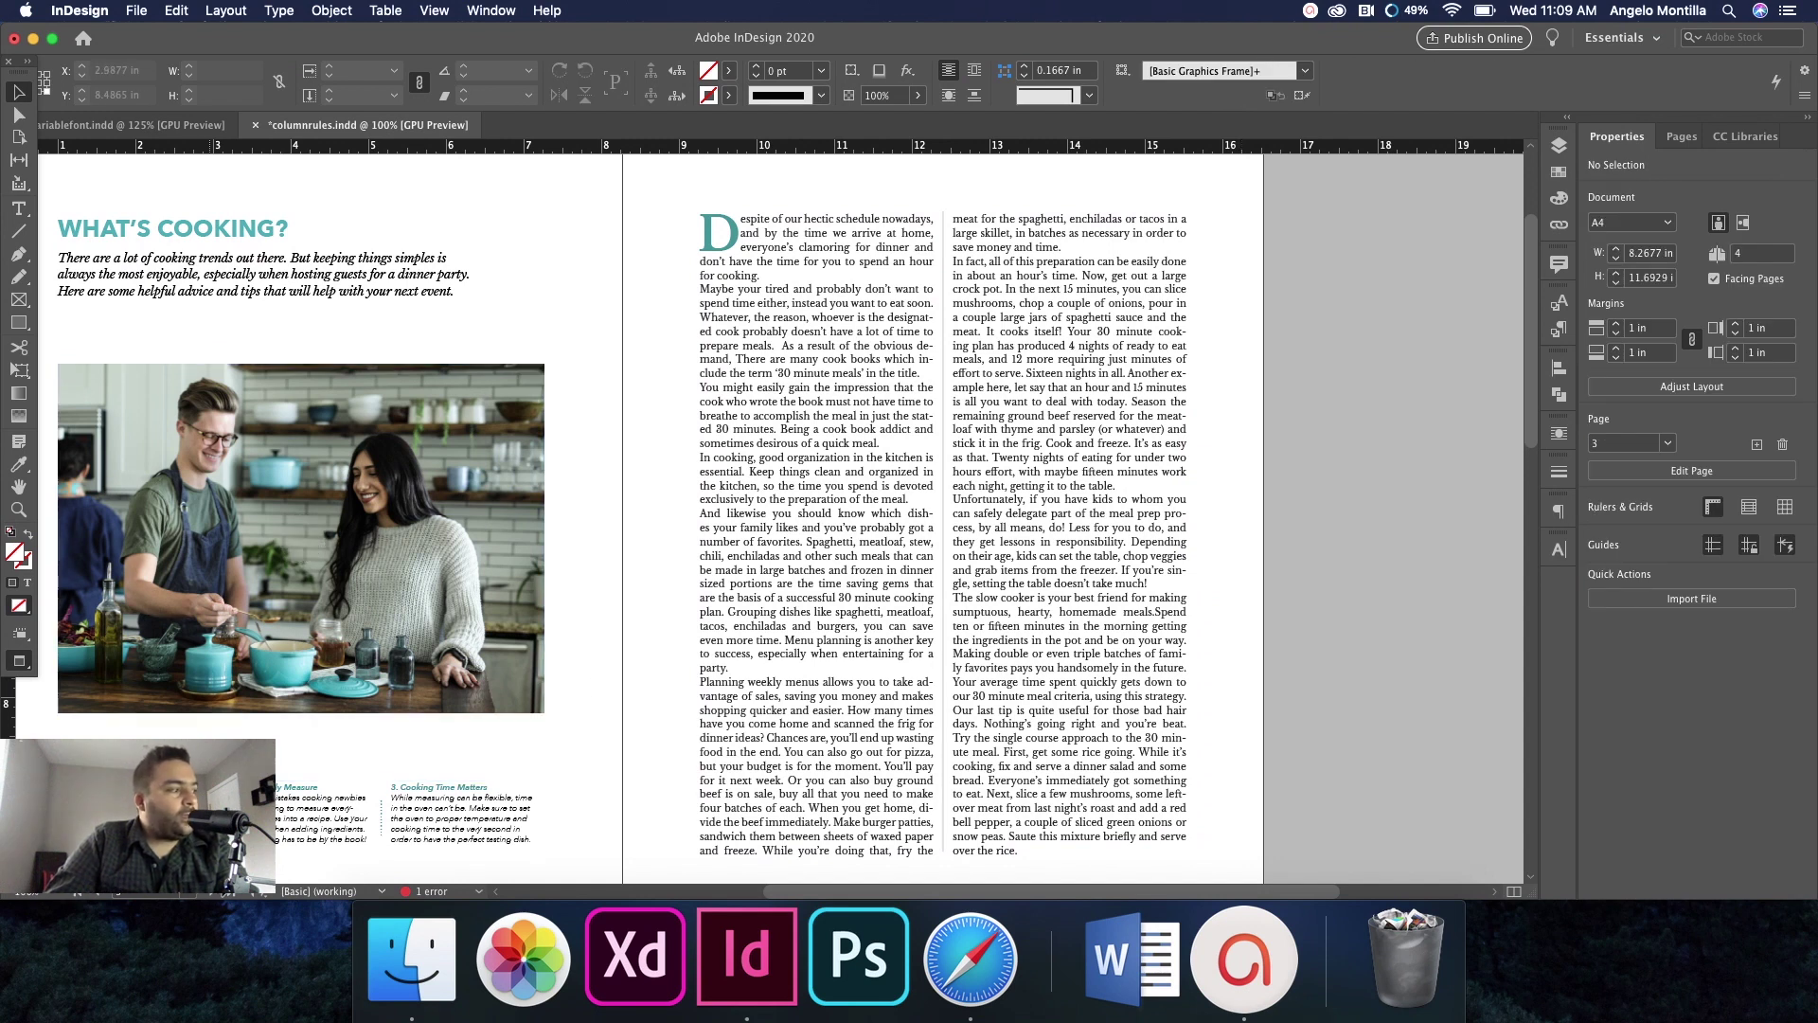